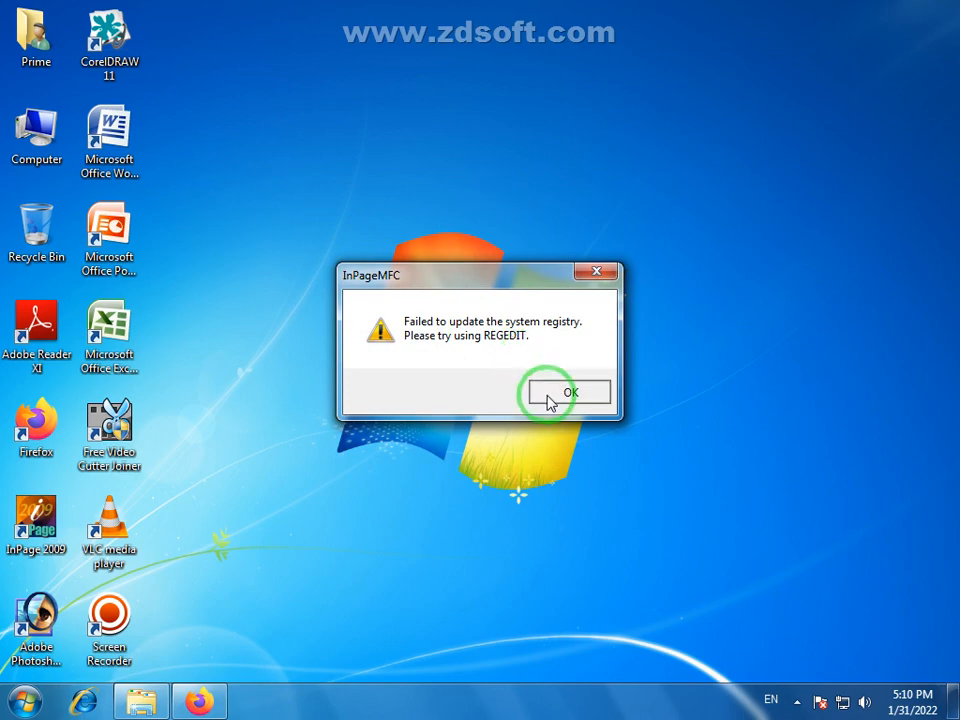
# Step: Create a new blank A4 document with the default page settings
pyautogui.click(16, 32)
pyautogui.click(47, 51)
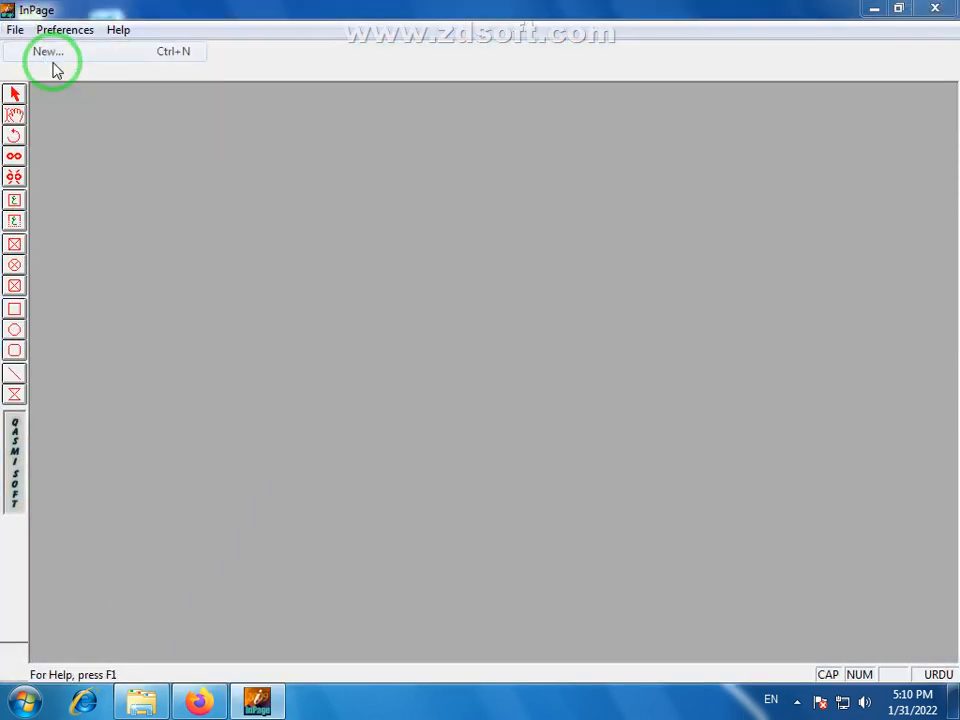
pyautogui.click(622, 284)
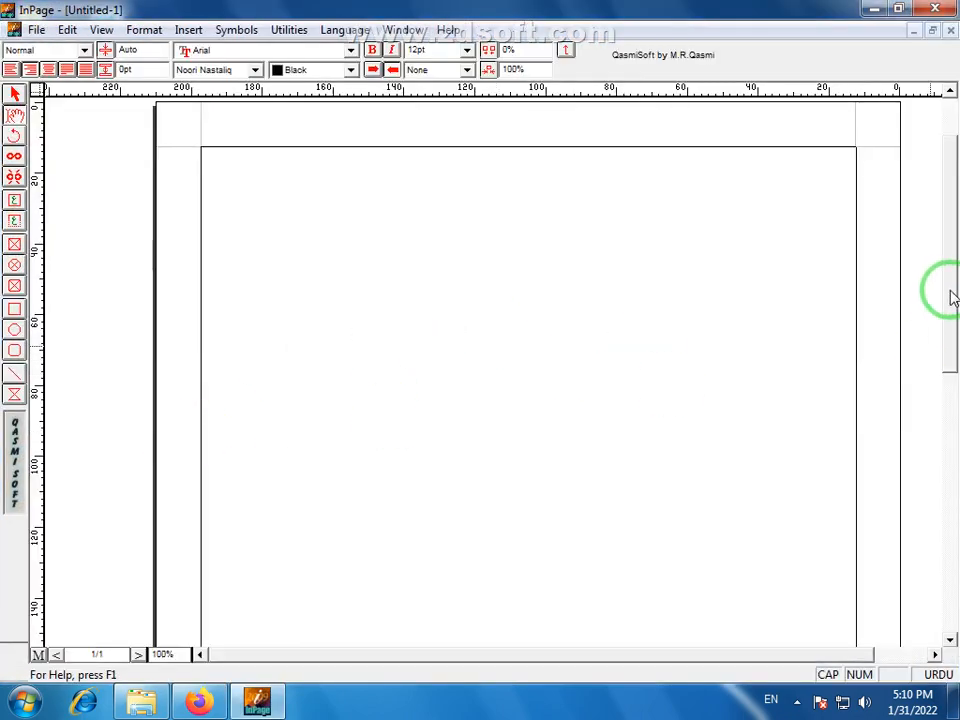
pyautogui.moveTo(950, 296); pyautogui.dragTo(950, 348)
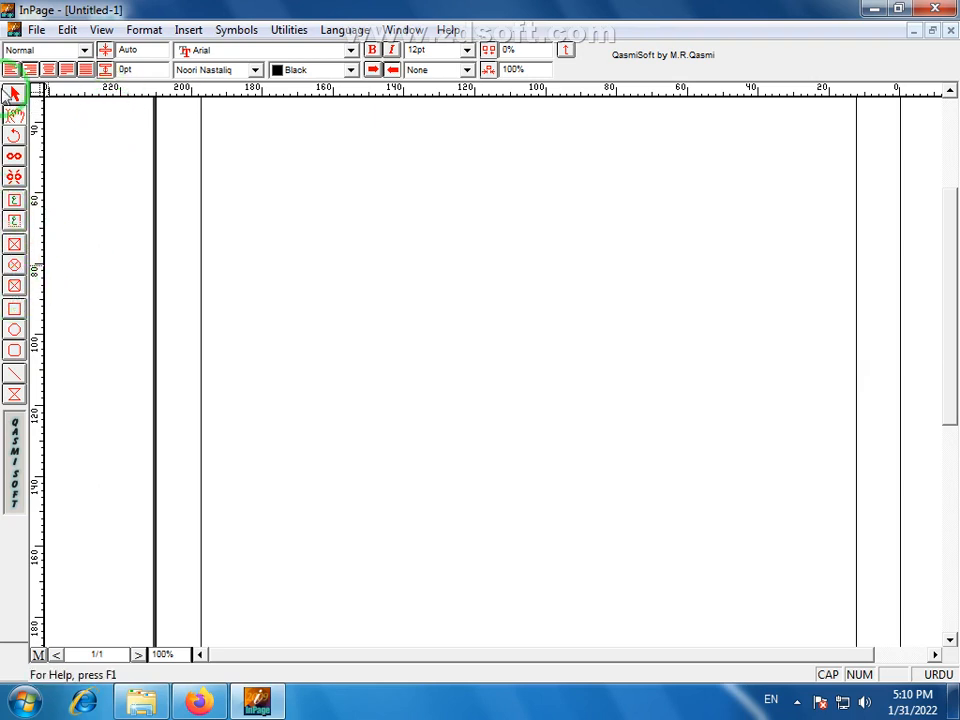
# Step: Examine the page size, orientation, margin, column and direction settings for a new document without creating one
pyautogui.click(32, 29)
pyautogui.click(46, 51)
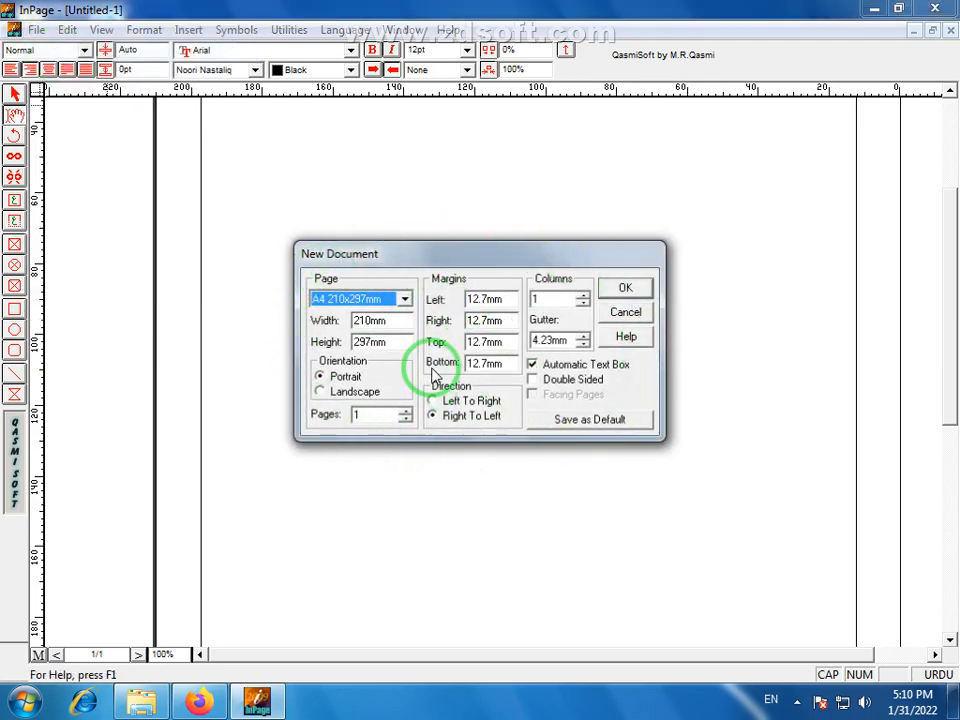
pyautogui.click(632, 313)
# Step: Draw a rectangle about 93 mm wide and 66 mm high in the upper part of the page
pyautogui.moveTo(943, 285); pyautogui.dragTo(873, 202)
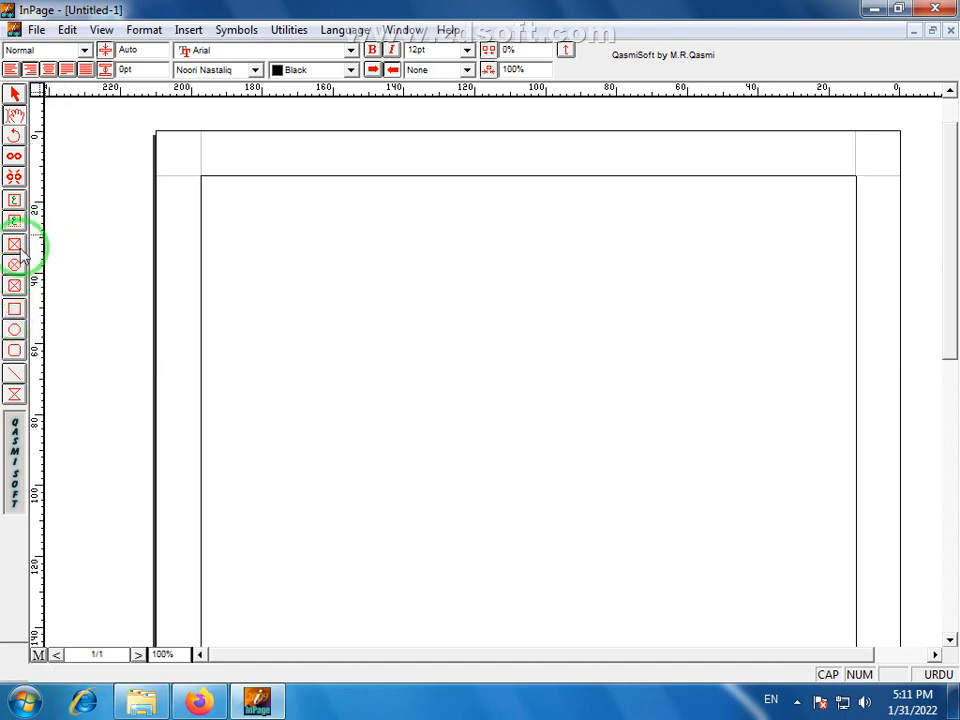
pyautogui.click(15, 310)
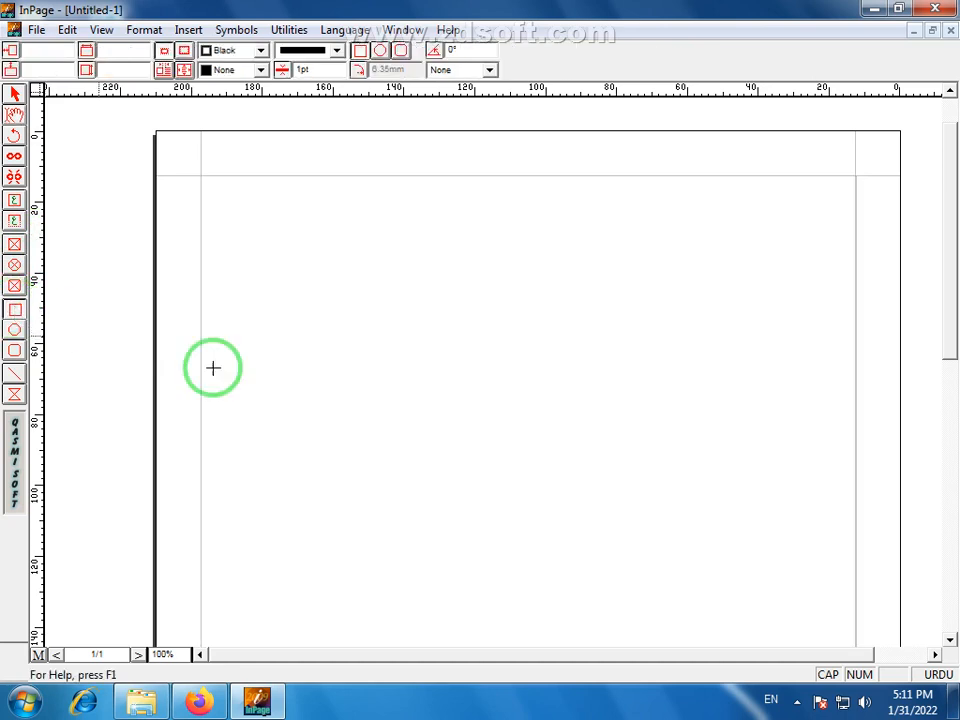
pyautogui.moveTo(284, 248); pyautogui.dragTo(612, 479)
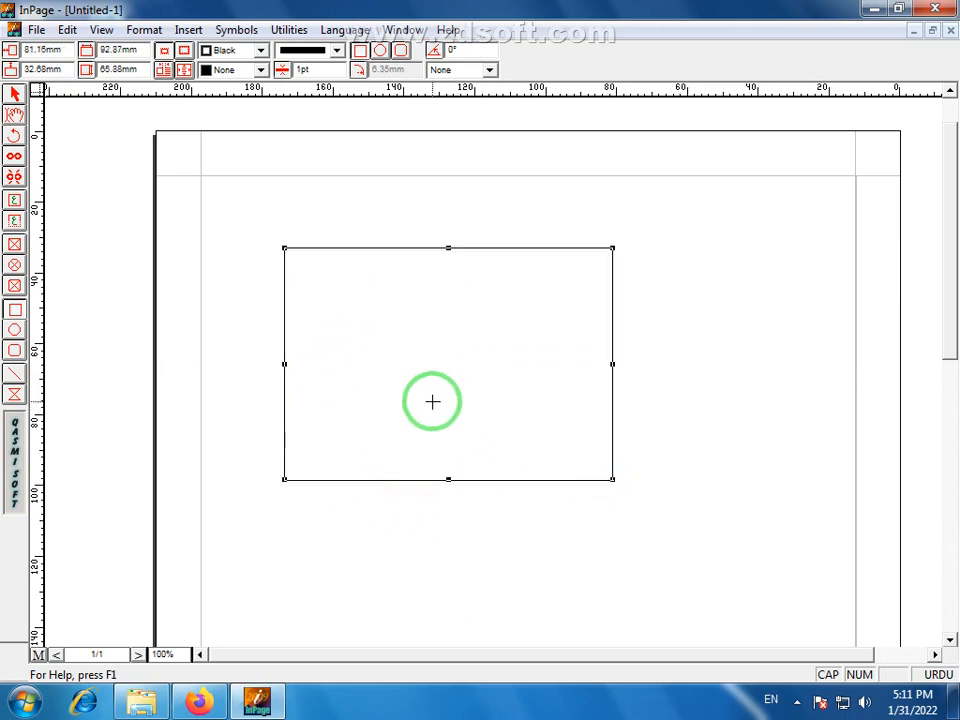
pyautogui.click(430, 502)
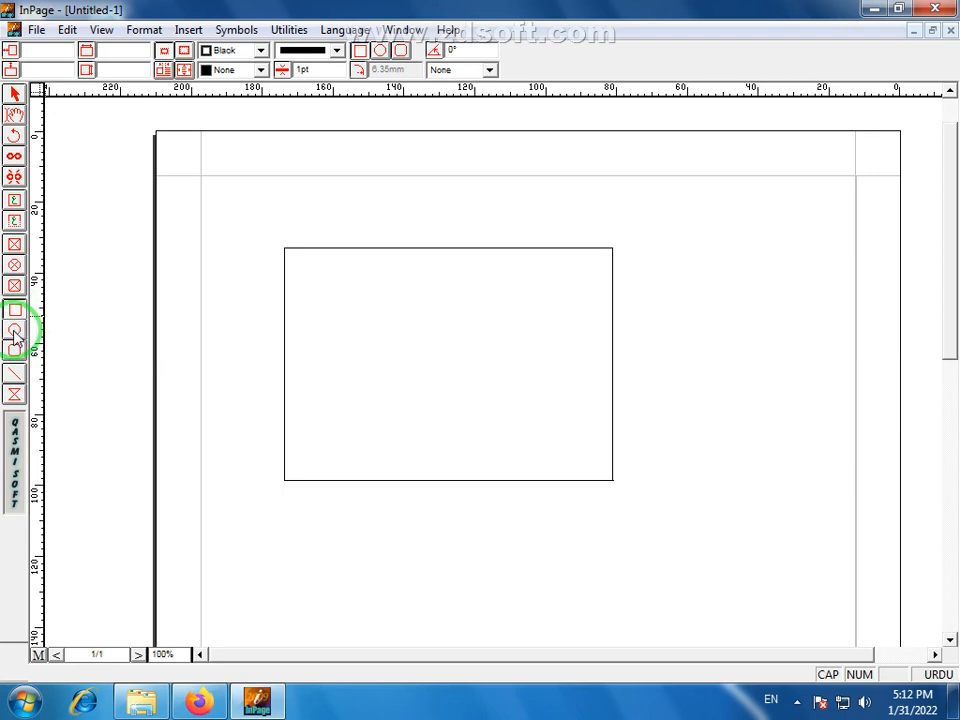
# Step: Draw an ellipse about 58 mm wide and 65 mm high inside the rectangle and nudge it sideways until it is centred
pyautogui.click(15, 331)
pyautogui.moveTo(377, 251); pyautogui.dragTo(583, 481)
pyautogui.press('Left')
pyautogui.press('Left')
pyautogui.press('Left')
pyautogui.press('Left')
pyautogui.press('Left')
pyautogui.press('Left')
pyautogui.press('Left')
pyautogui.press('Left')
pyautogui.press('Left')
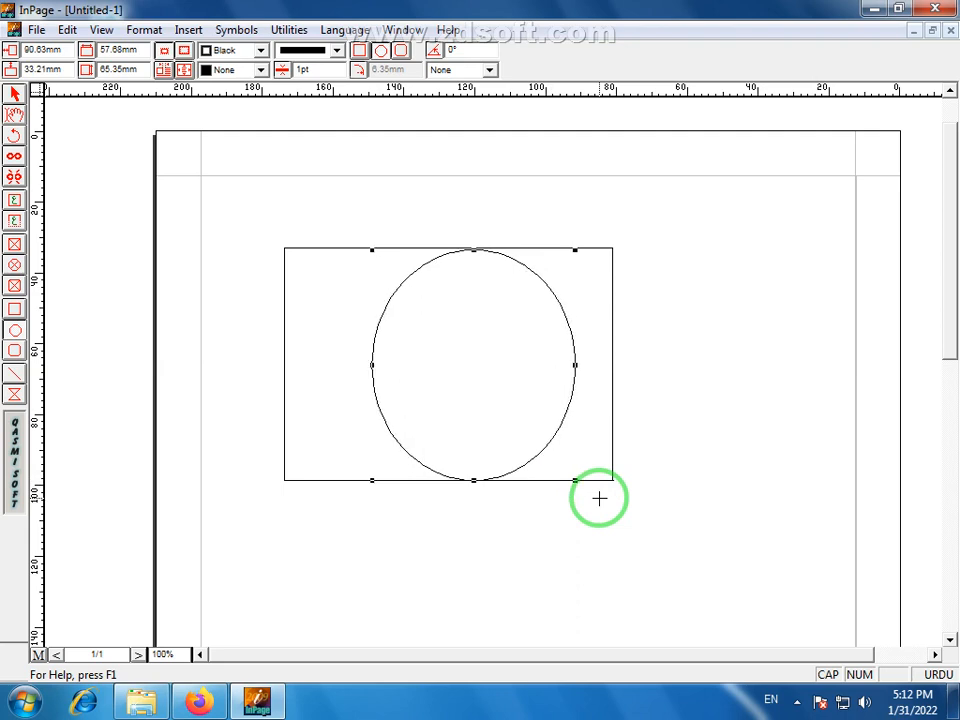
pyautogui.press('Right')
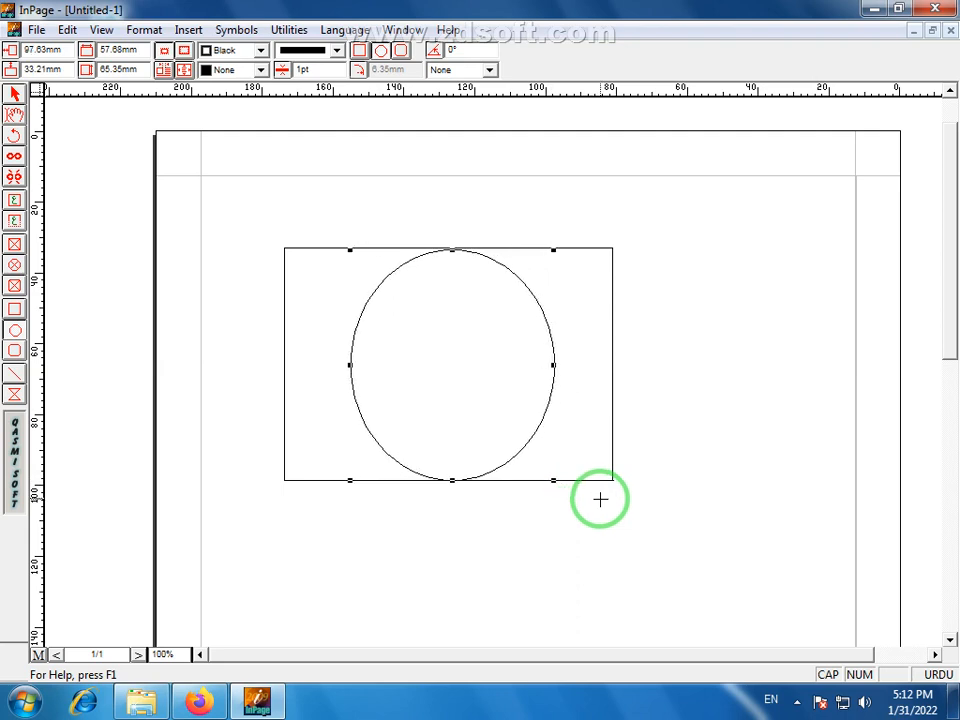
pyautogui.press('Left')
pyautogui.click(426, 544)
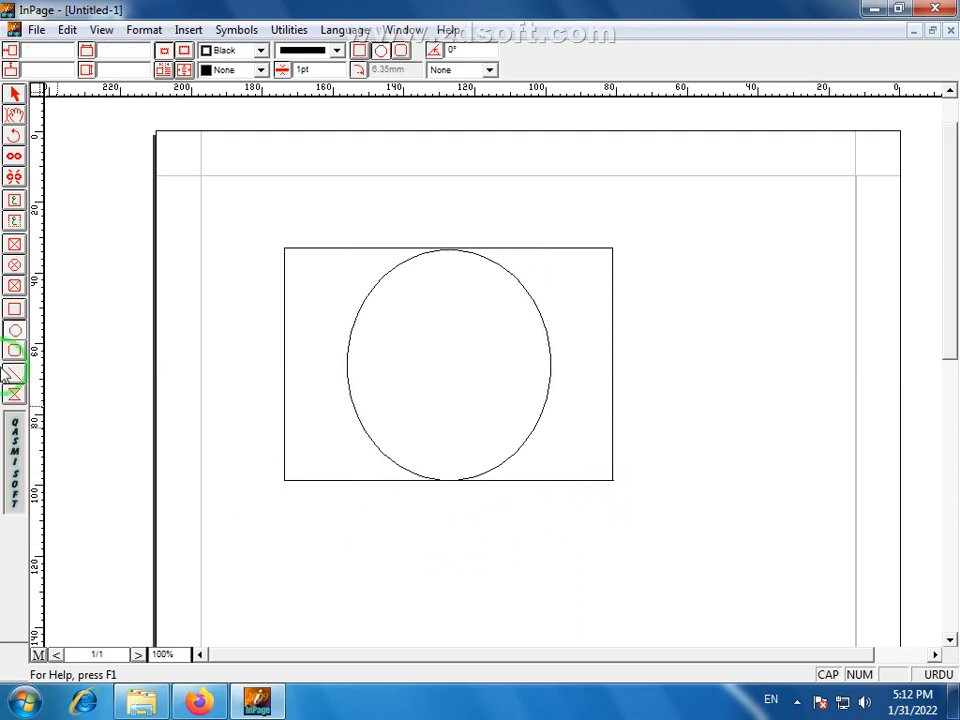
# Step: Draw a rounded rectangle about 48 mm wide and 49 mm high to the right of the rectangle
pyautogui.click(16, 345)
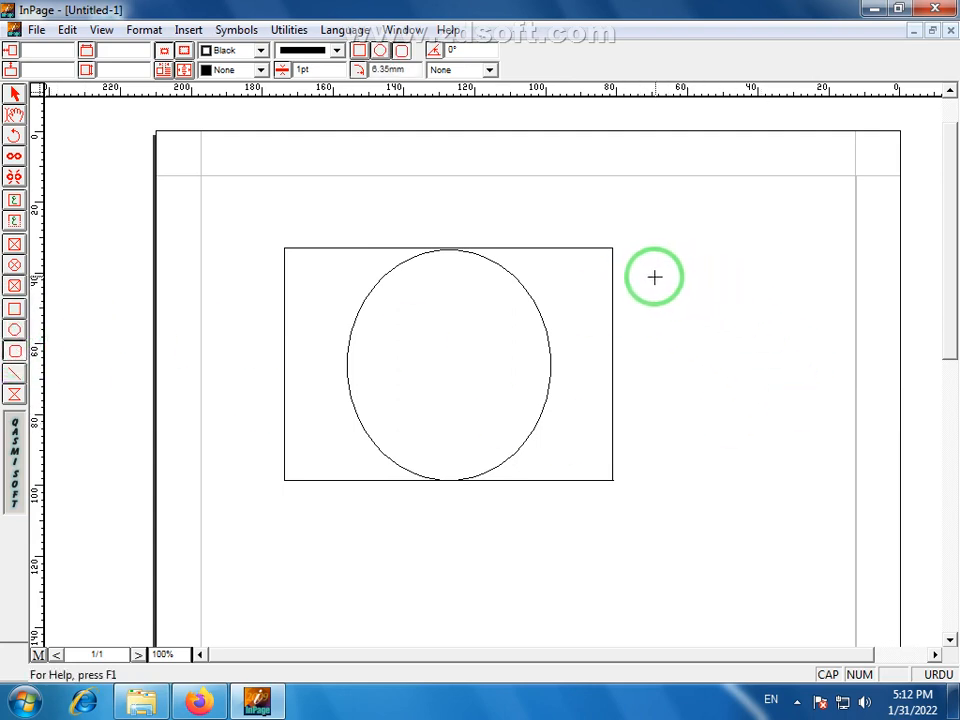
pyautogui.moveTo(650, 279); pyautogui.dragTo(820, 455)
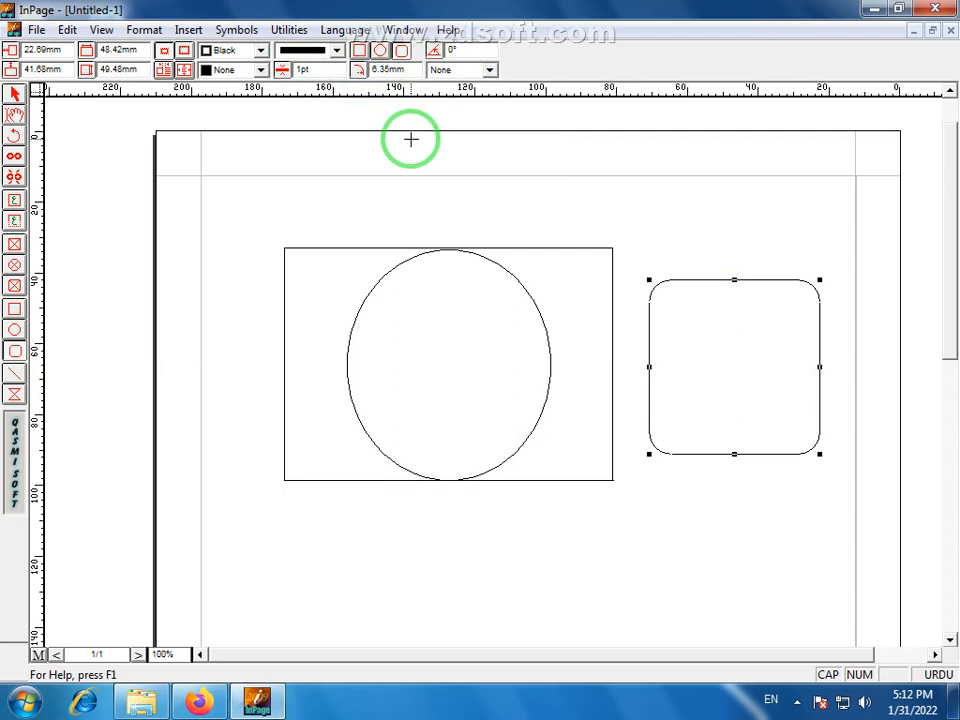
# Step: Draw straight lines around the shapes: about 155 mm horizontal above, 115 mm vertical at the left, and 153 mm horizontal below
pyautogui.click(15, 374)
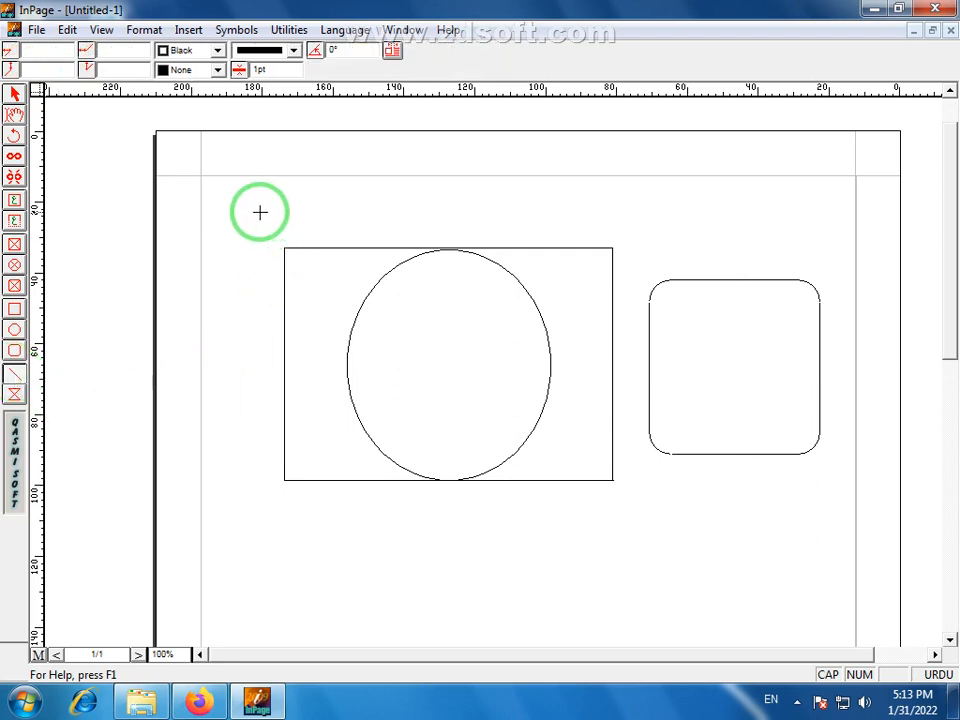
pyautogui.moveTo(259, 211); pyautogui.dragTo(807, 195)
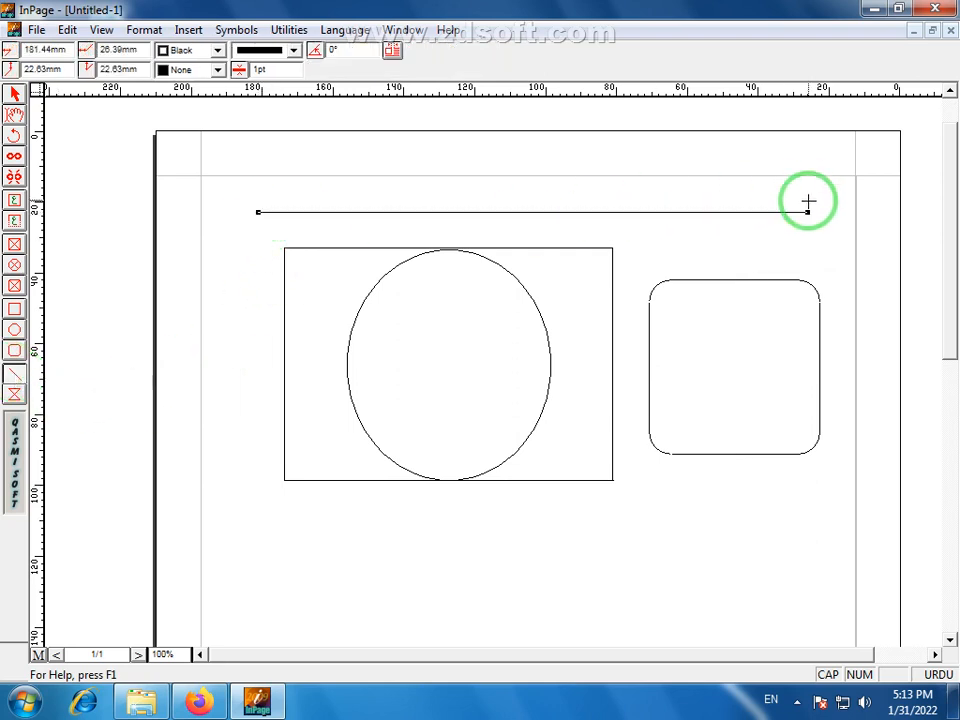
pyautogui.moveTo(237, 197); pyautogui.dragTo(249, 603)
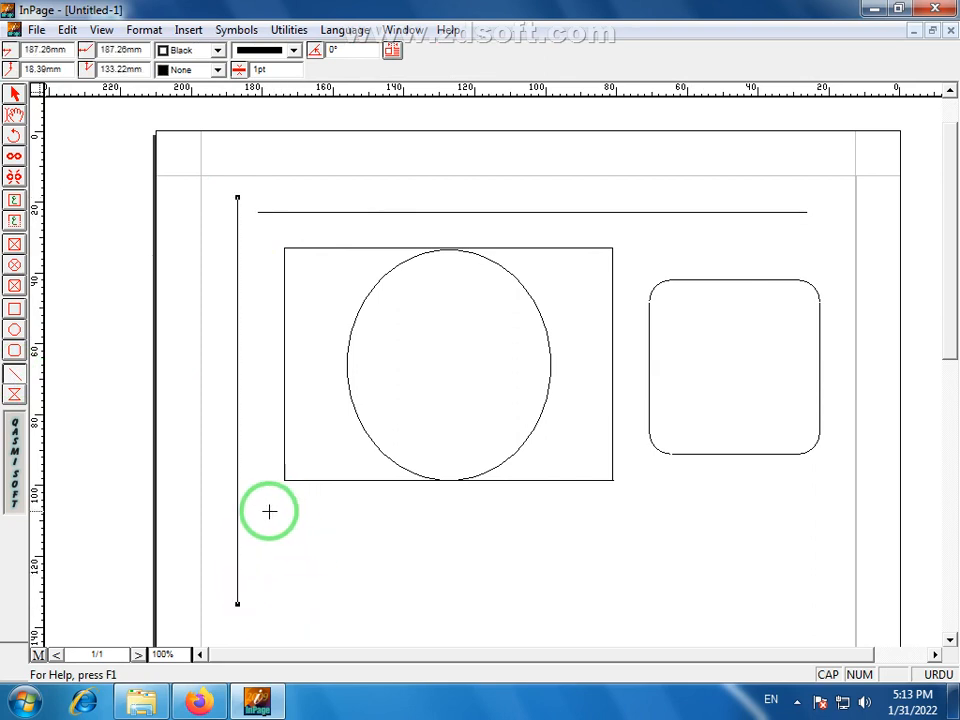
pyautogui.moveTo(268, 510); pyautogui.dragTo(836, 571)
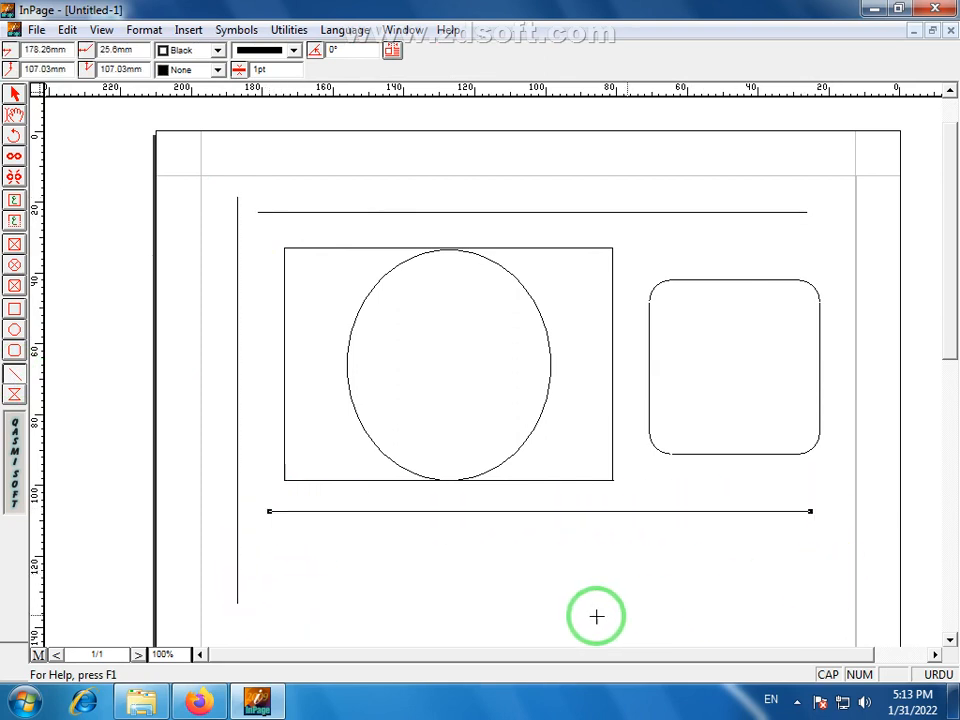
# Step: Draw a diagonal line from below the lower horizontal line up into the ellipse and delete it
pyautogui.moveTo(293, 604); pyautogui.dragTo(629, 384)
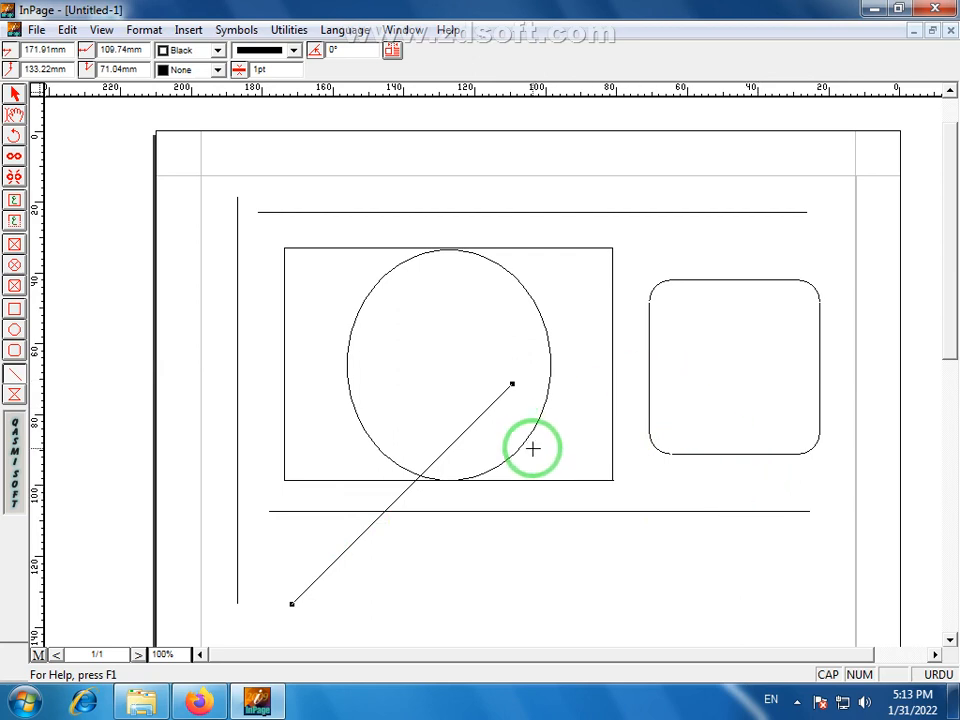
pyautogui.press('Delete')
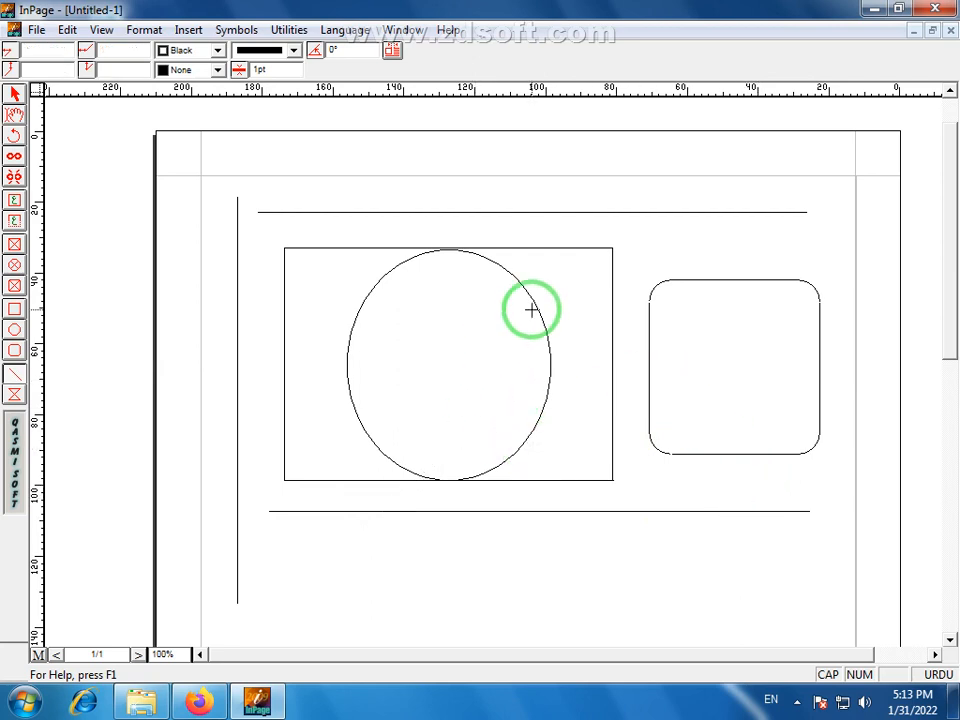
pyautogui.click(15, 376)
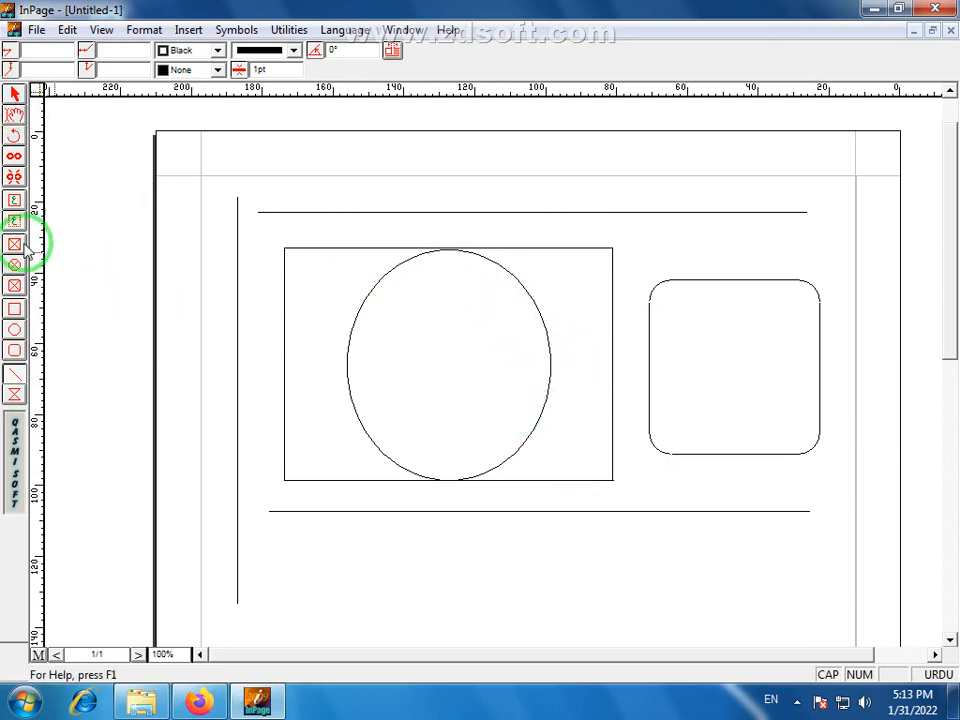
# Step: Select the ellipse and fill it with green
pyautogui.click(15, 95)
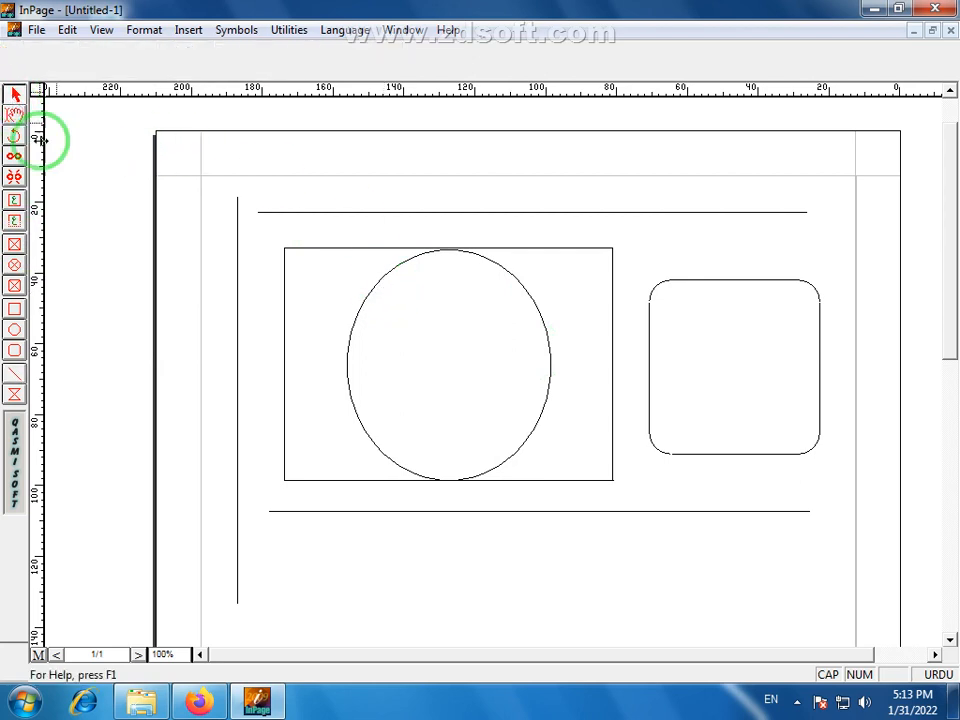
pyautogui.click(394, 269)
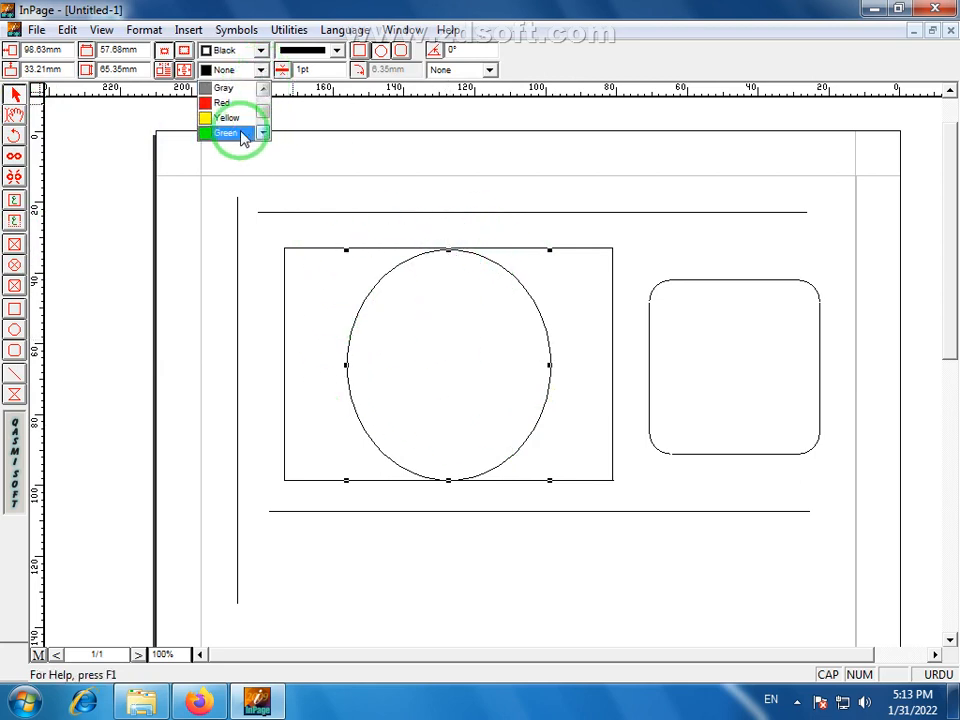
pyautogui.click(226, 133)
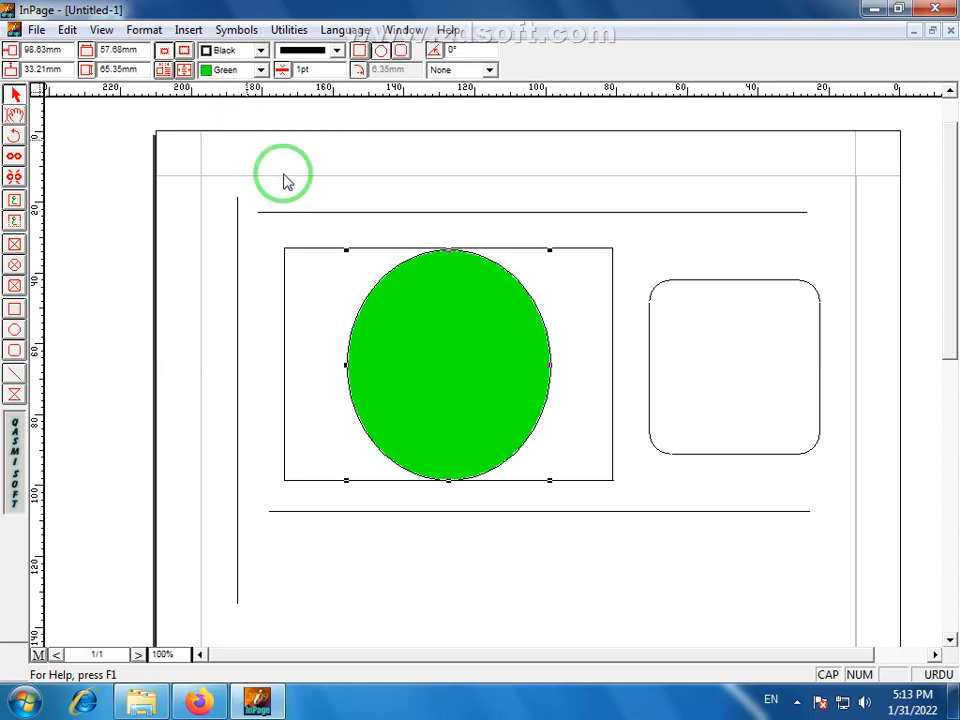
# Step: Fill the rectangle behind the ellipse with yellow and set its fill back to None
pyautogui.click(330, 256)
pyautogui.click(259, 70)
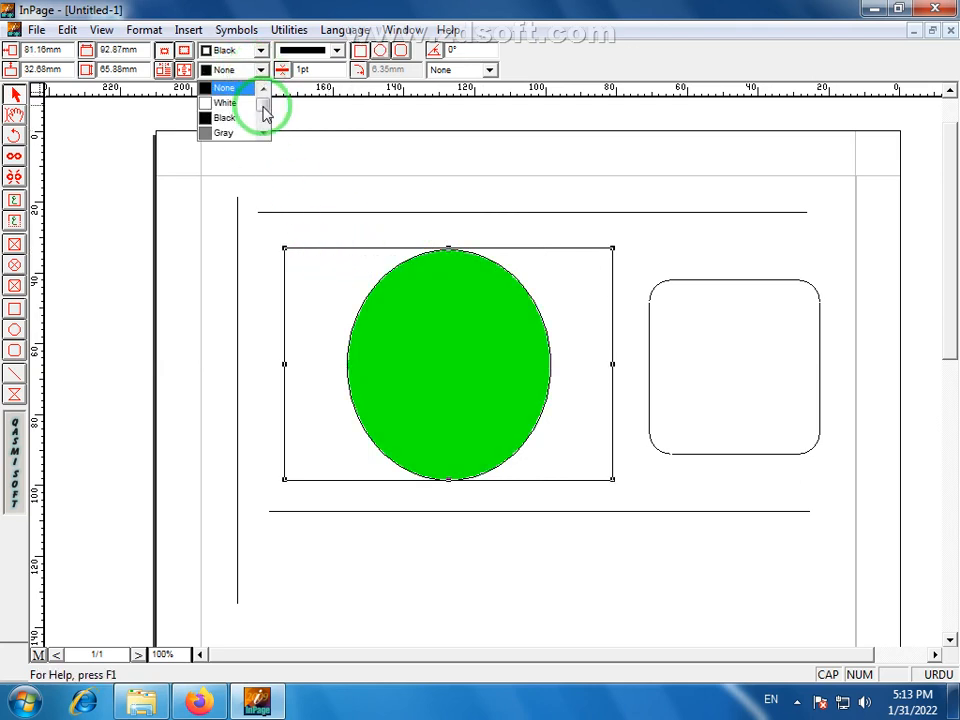
pyautogui.moveTo(265, 112); pyautogui.dragTo(266, 119)
pyautogui.click(246, 104)
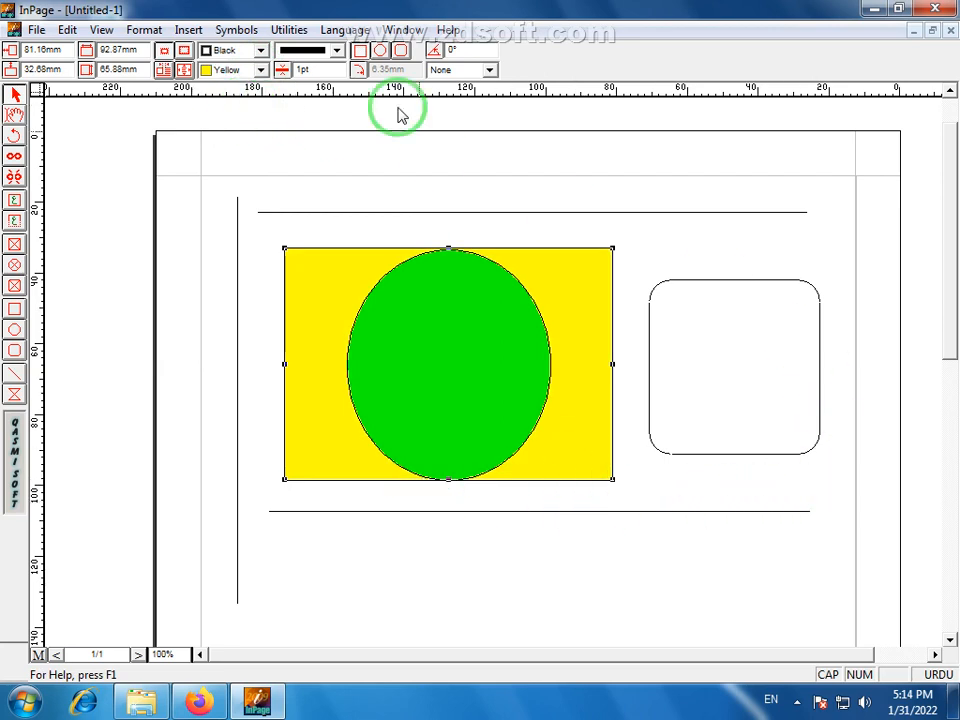
pyautogui.click(261, 70)
pyautogui.moveTo(266, 117); pyautogui.dragTo(267, 82)
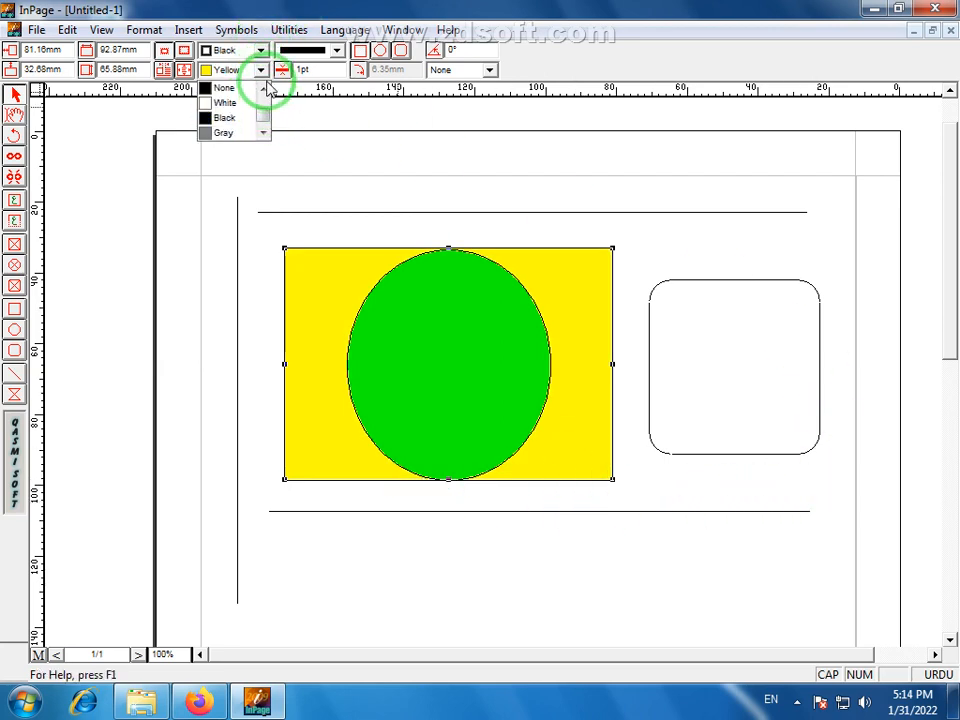
pyautogui.click(250, 88)
# Step: Try to set the ellipse's fill to None
pyautogui.click(421, 352)
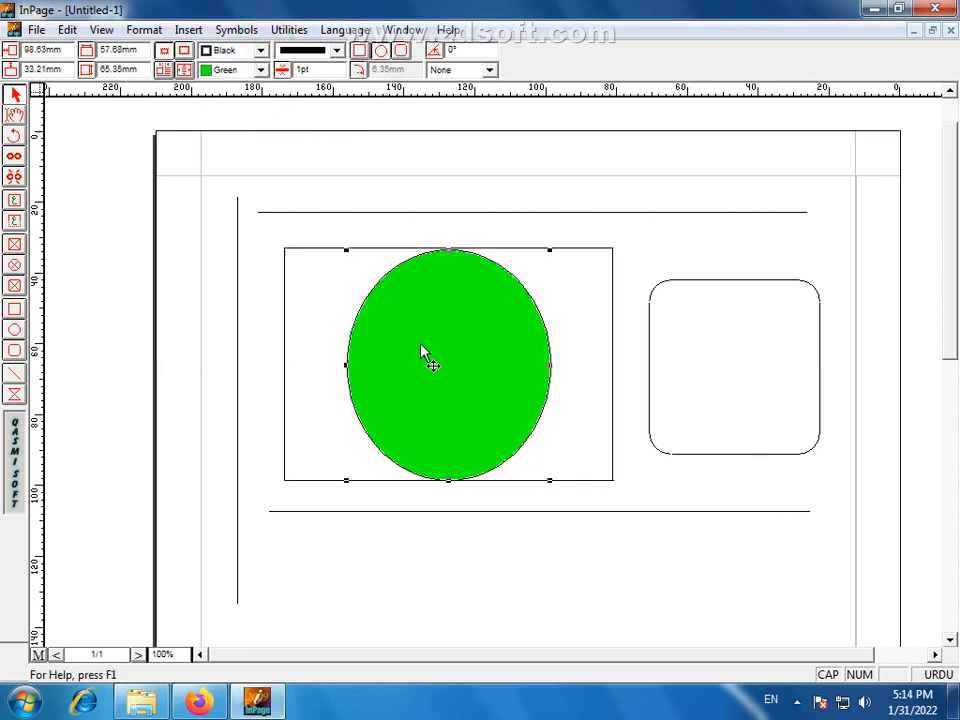
pyautogui.click(261, 70)
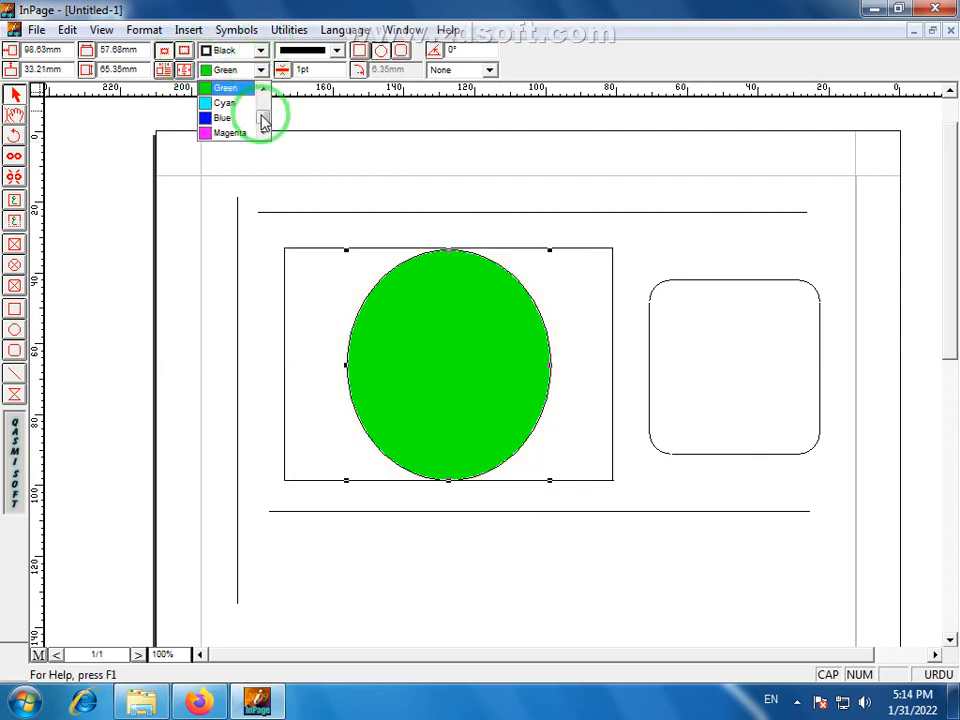
pyautogui.moveTo(261, 122); pyautogui.dragTo(263, 104)
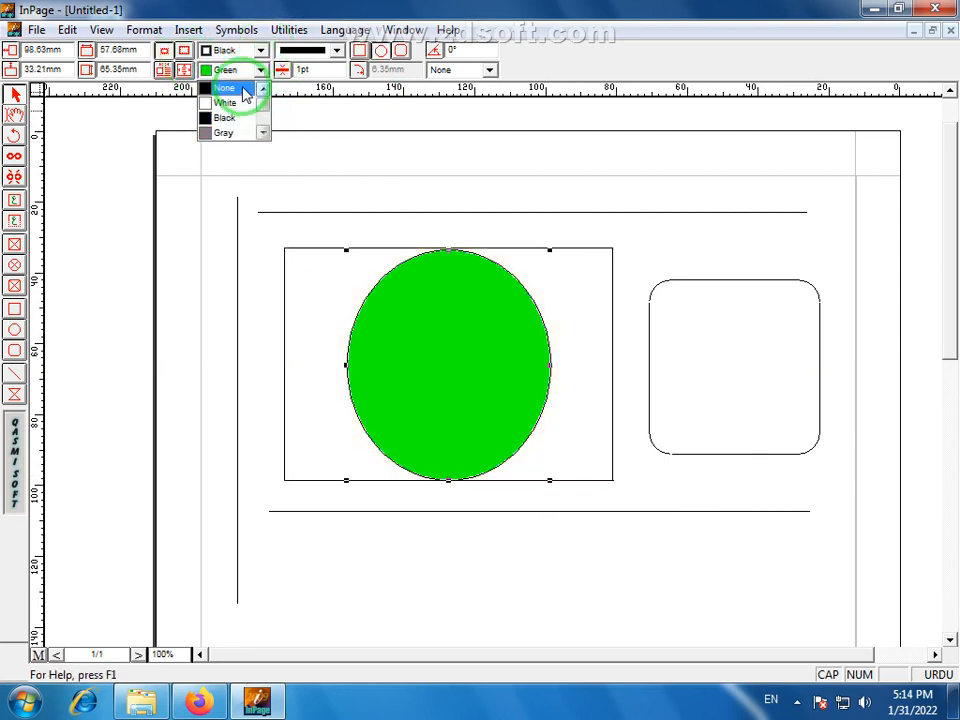
pyautogui.click(600, 471)
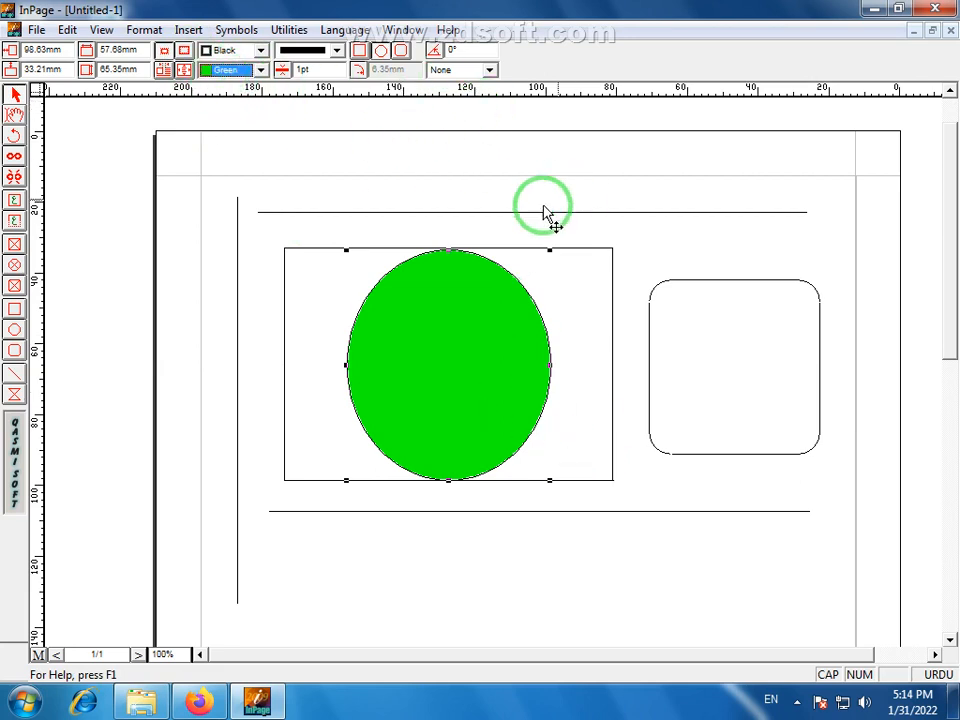
# Step: Change the green ellipse's shape to a rounded rectangle and a plain rectangle, and return it to an ellipse
pyautogui.click(402, 51)
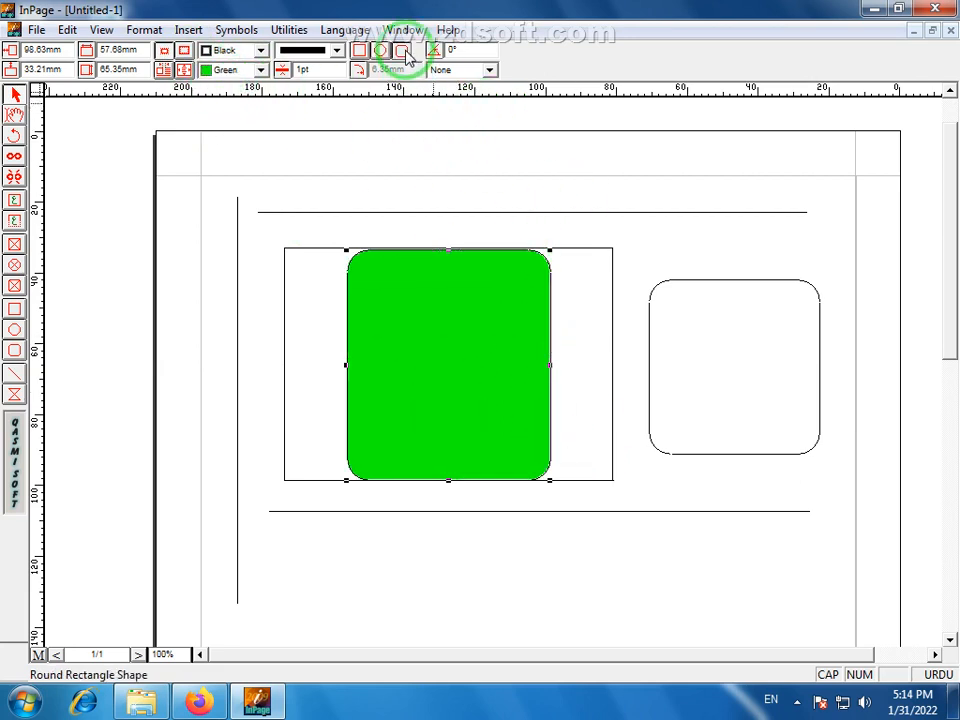
pyautogui.click(358, 50)
pyautogui.click(384, 51)
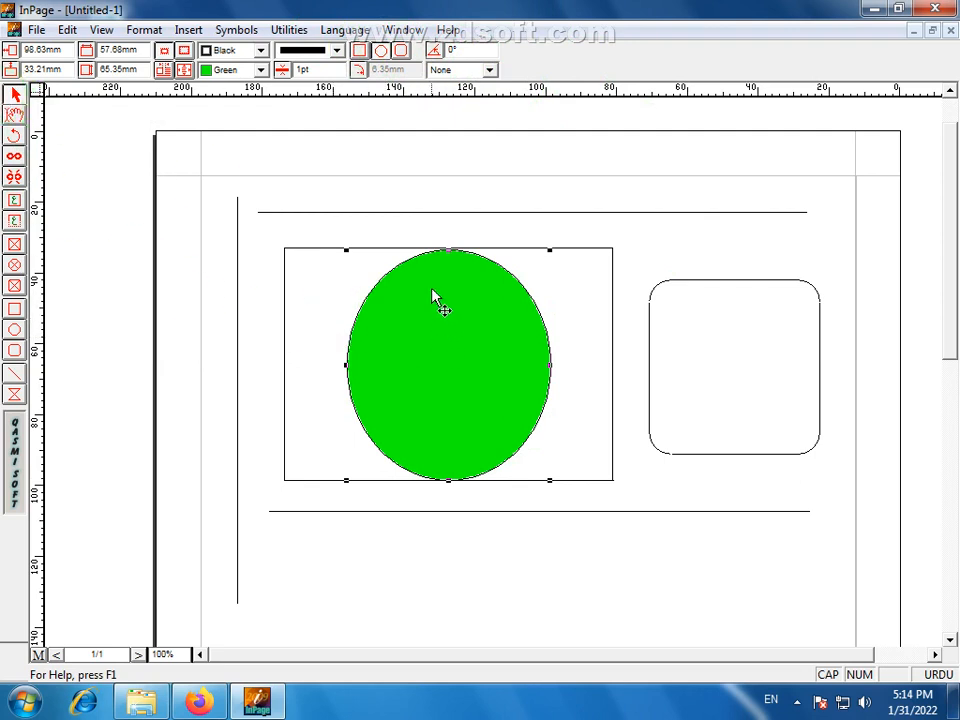
# Step: Delete the green ellipse, the rectangle behind it, the upper horizontal line and the rounded rectangle from the page
pyautogui.press('Delete')
pyautogui.click(435, 249)
pyautogui.press('Delete')
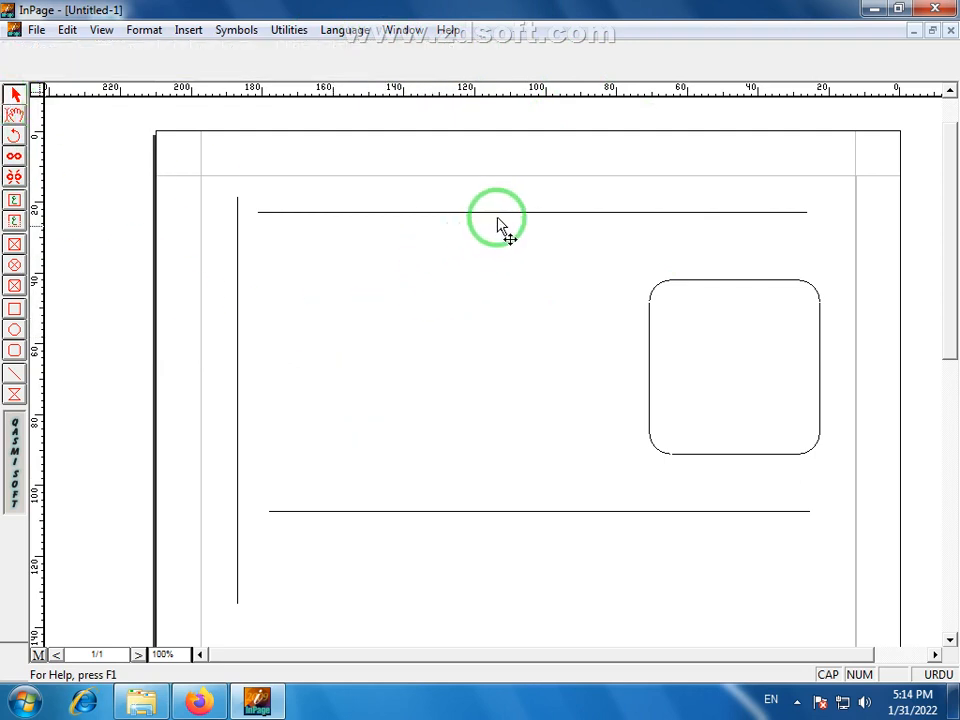
pyautogui.click(505, 213)
pyautogui.press('Delete')
pyautogui.click(765, 282)
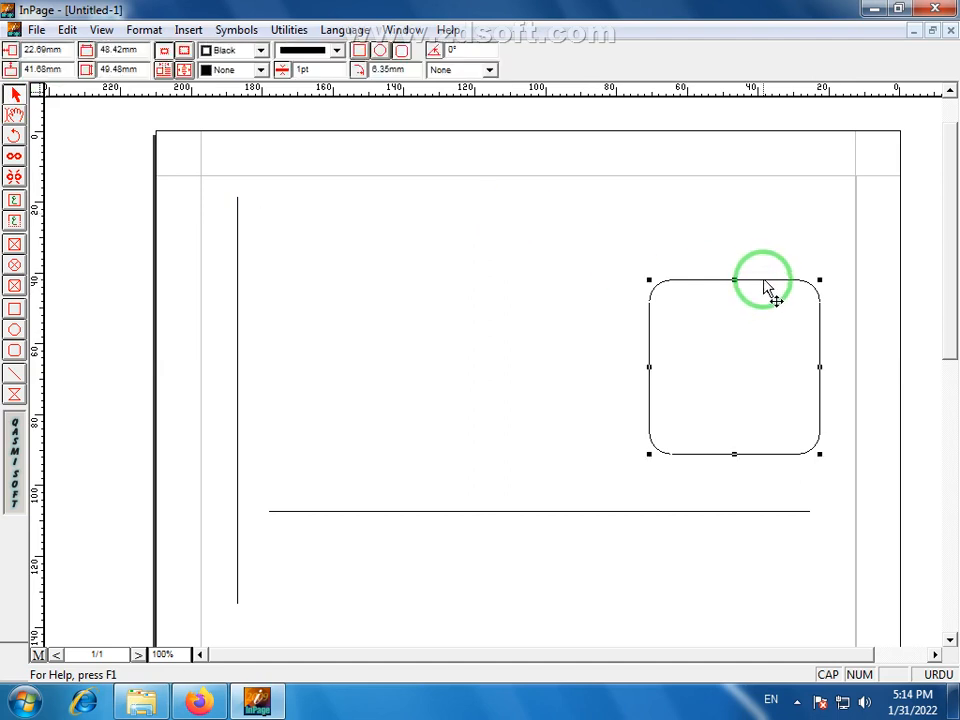
pyautogui.press('Delete')
# Step: Delete the remaining lower horizontal line and the vertical line to clear the page
pyautogui.click(585, 513)
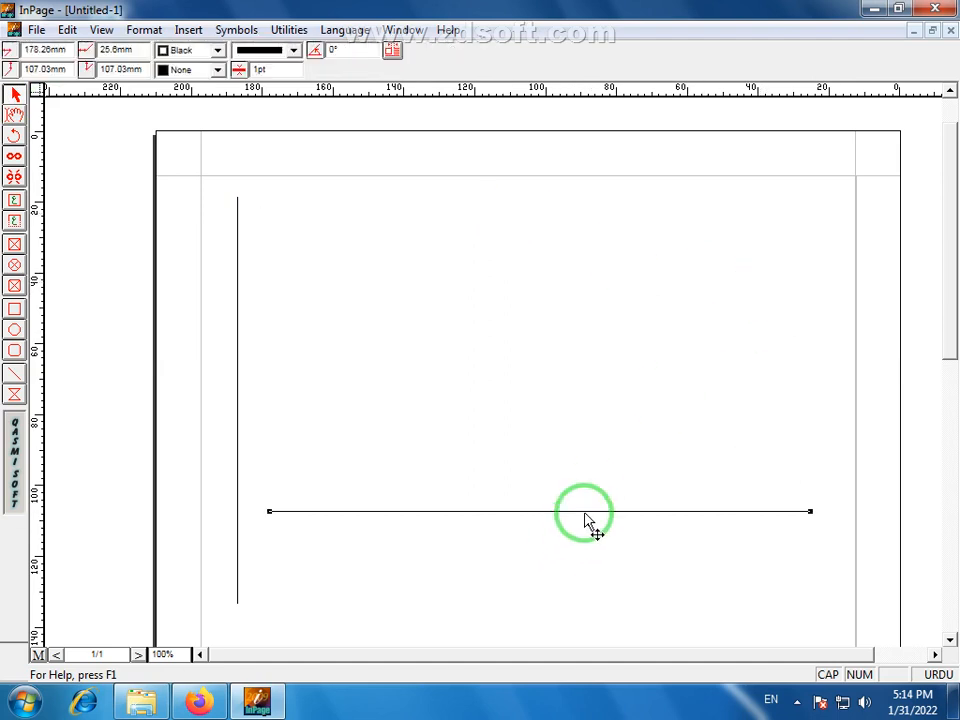
pyautogui.press('Delete')
pyautogui.click(14, 114)
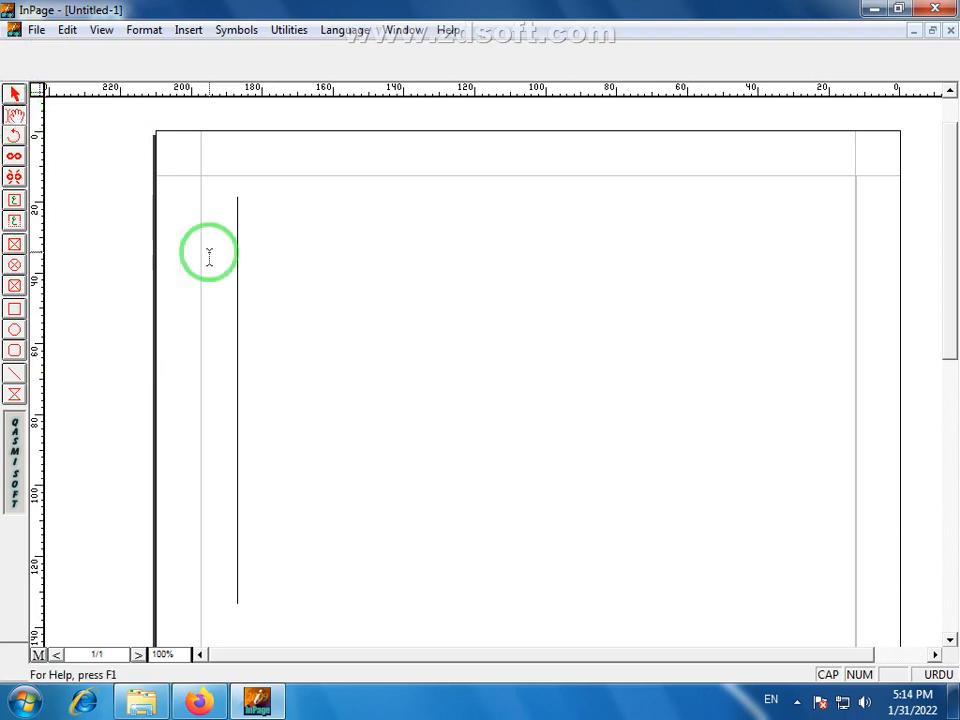
pyautogui.click(14, 93)
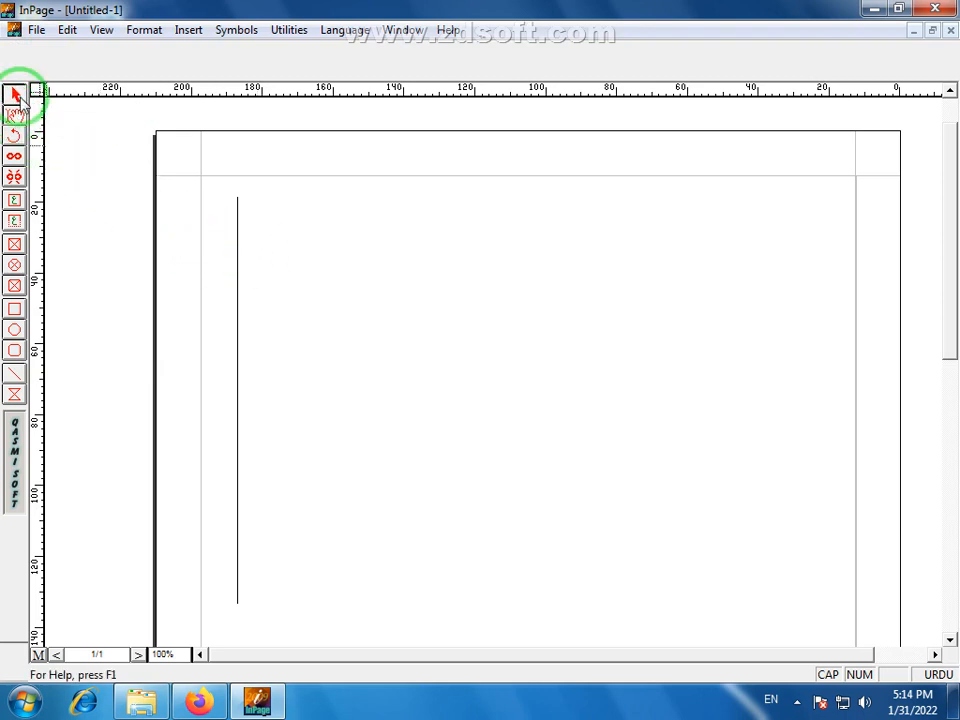
pyautogui.click(239, 238)
pyautogui.press('Delete')
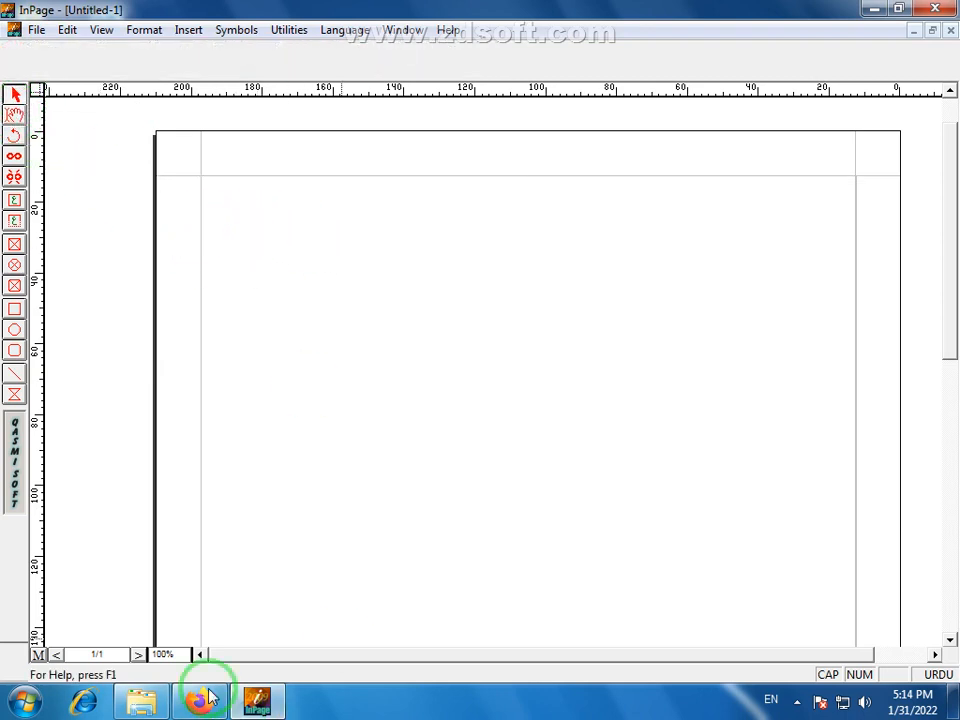
# Step: Switch to Windows Explorer, open page image 21 from PRIME\Prime Computer College\Full Book on drive D, and maximize the viewer
pyautogui.click(142, 703)
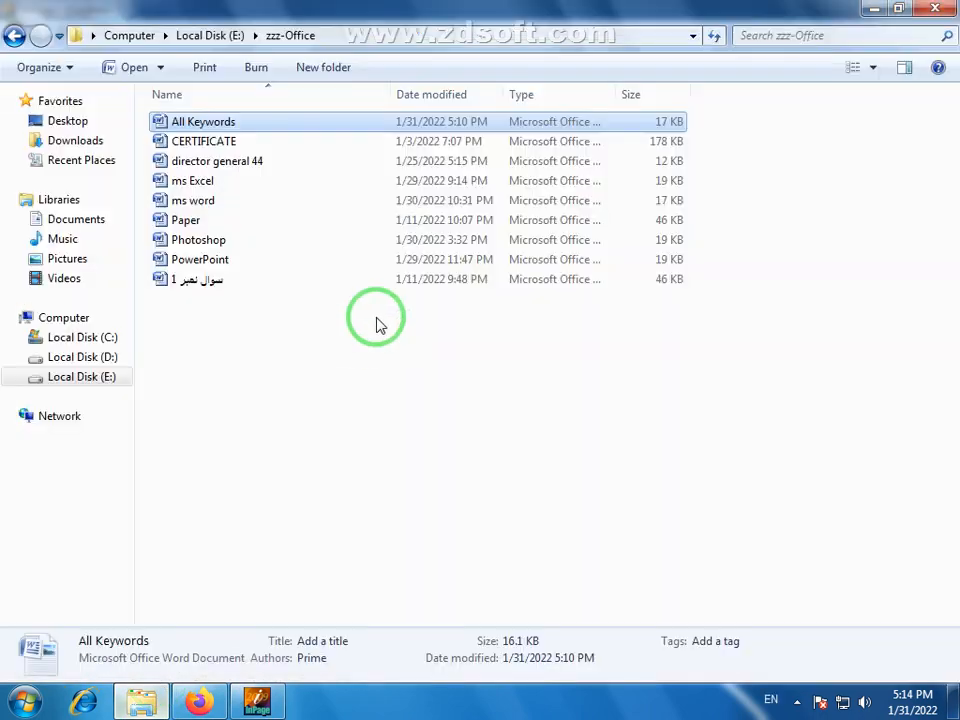
pyautogui.click(98, 360)
pyautogui.doubleClick(407, 167)
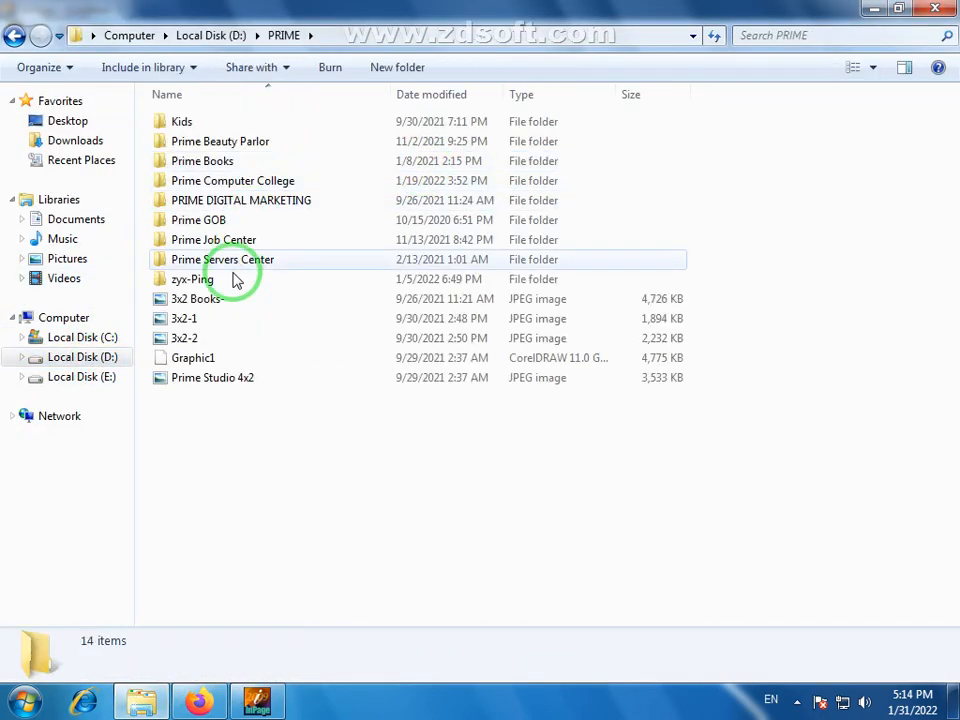
pyautogui.doubleClick(251, 170)
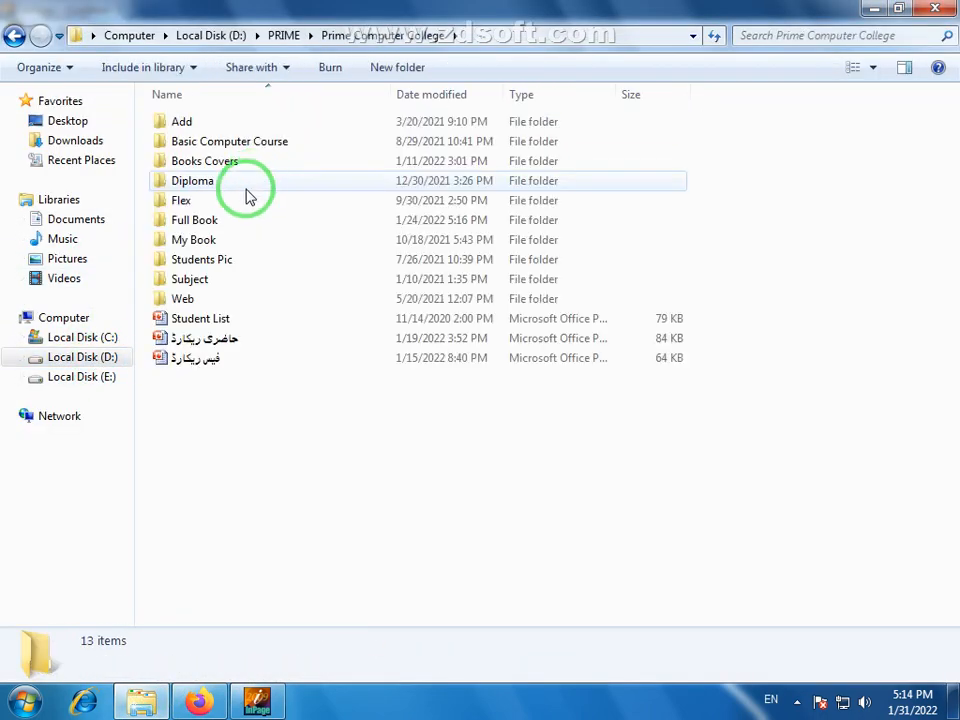
pyautogui.doubleClick(197, 222)
pyautogui.moveTo(953, 204); pyautogui.dragTo(945, 214)
pyautogui.doubleClick(585, 333)
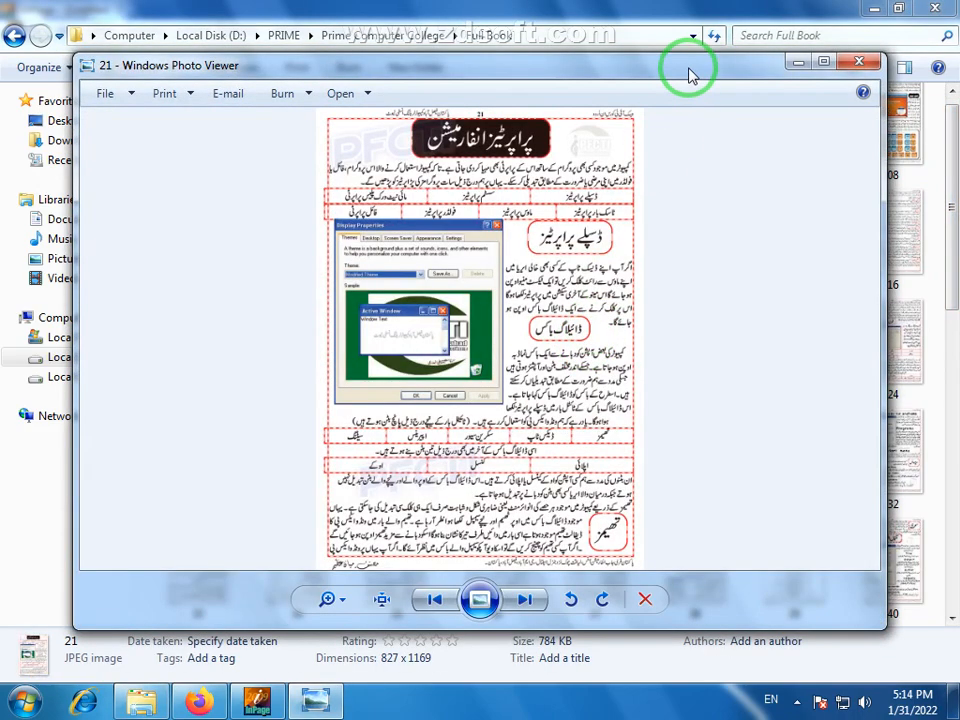
pyautogui.doubleClick(690, 70)
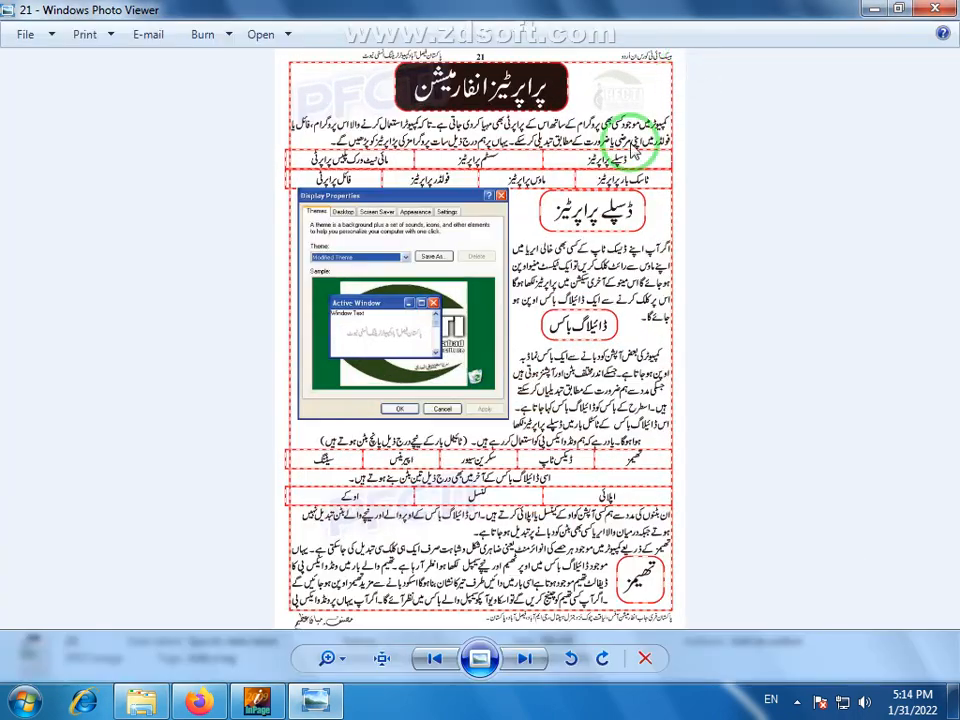
# Step: Examine the framed headings and bordered boxes on book pages 21 through 27
pyautogui.moveTo(475, 210); pyautogui.dragTo(484, 345)
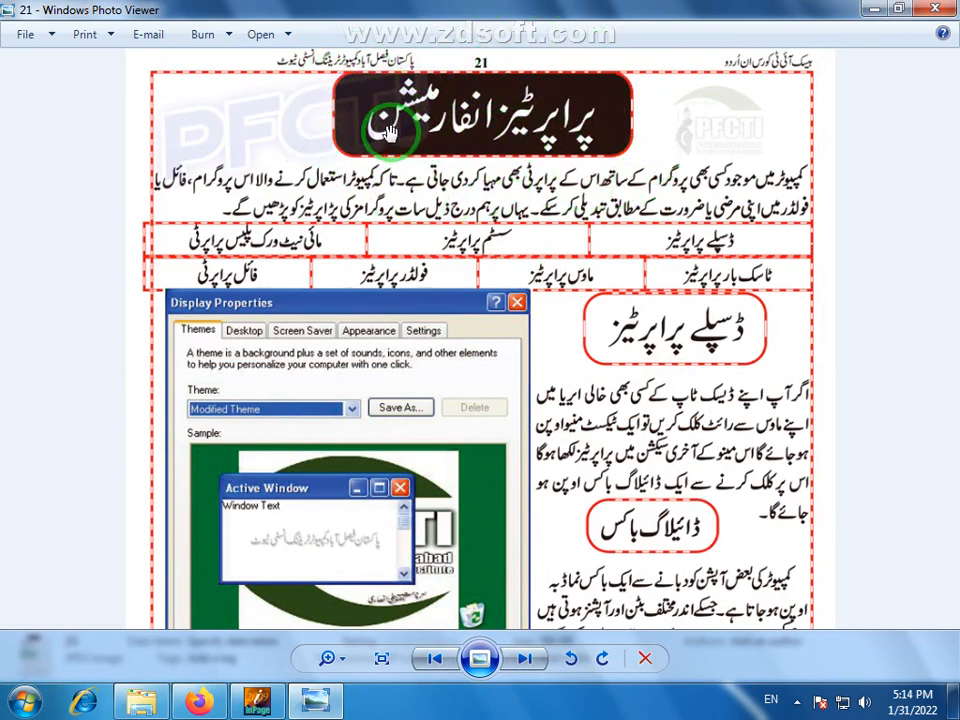
pyautogui.scroll(-1, 568, 350)
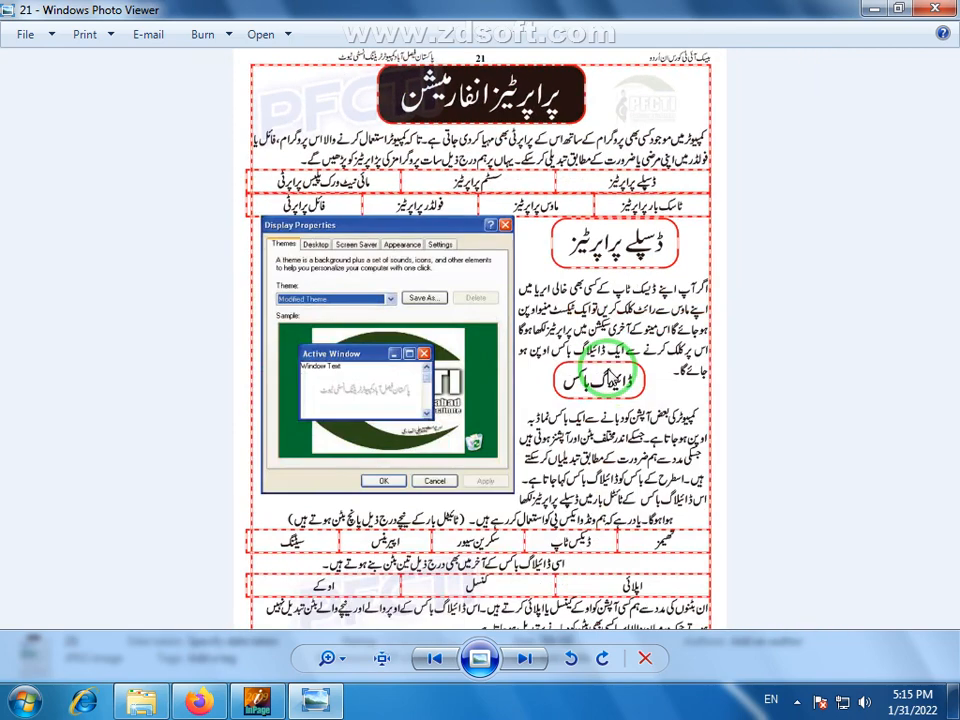
pyautogui.scroll(-1, 553, 390)
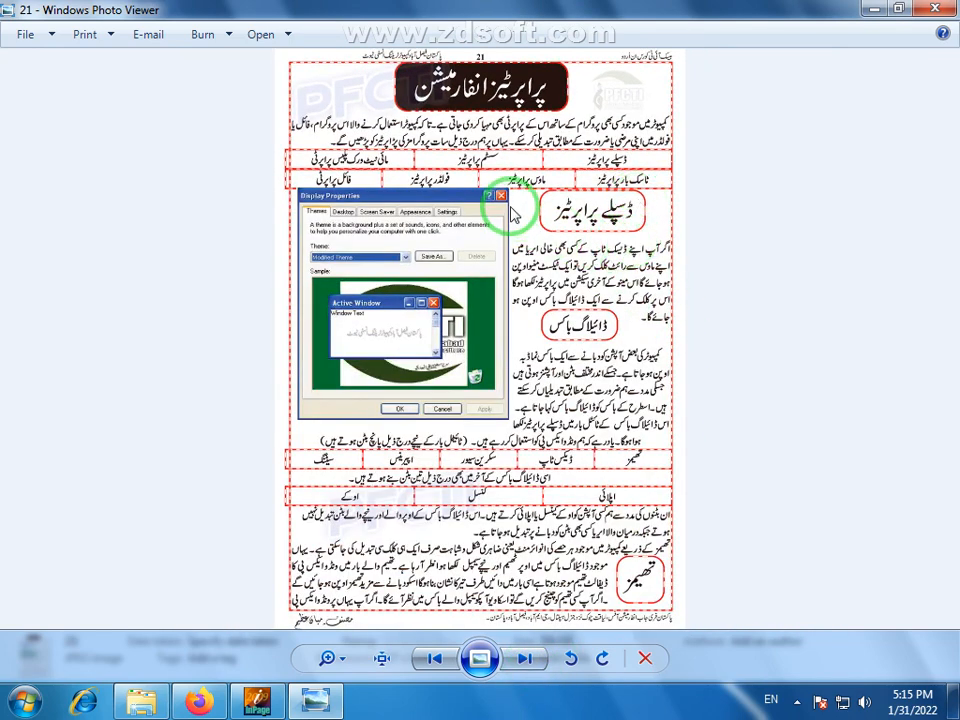
pyautogui.click(525, 660)
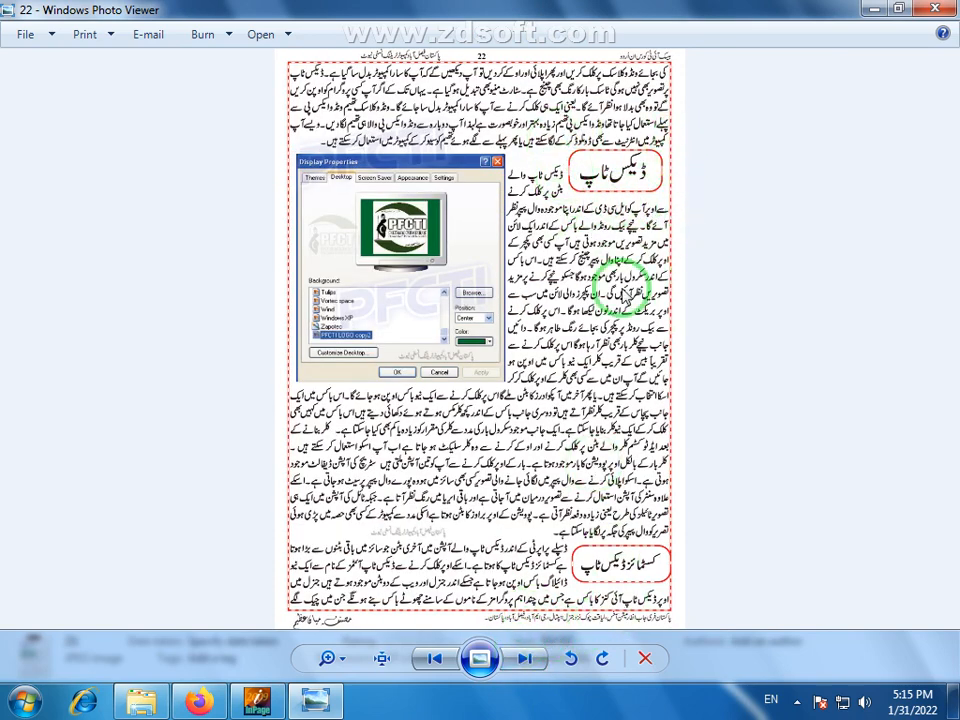
pyautogui.click(525, 660)
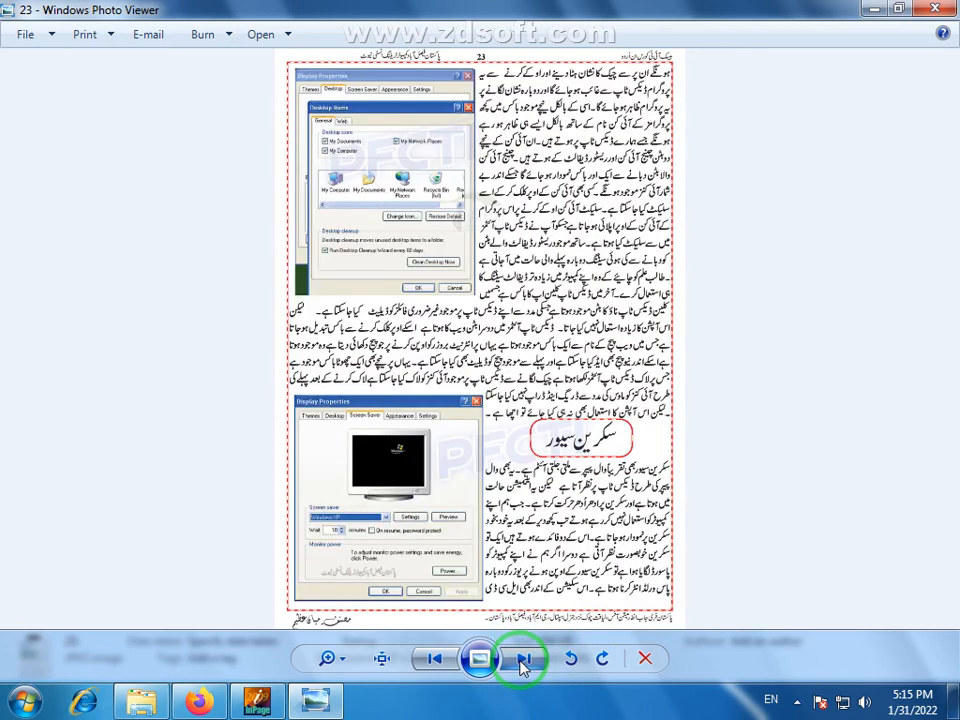
pyautogui.click(524, 660)
pyautogui.click(524, 660)
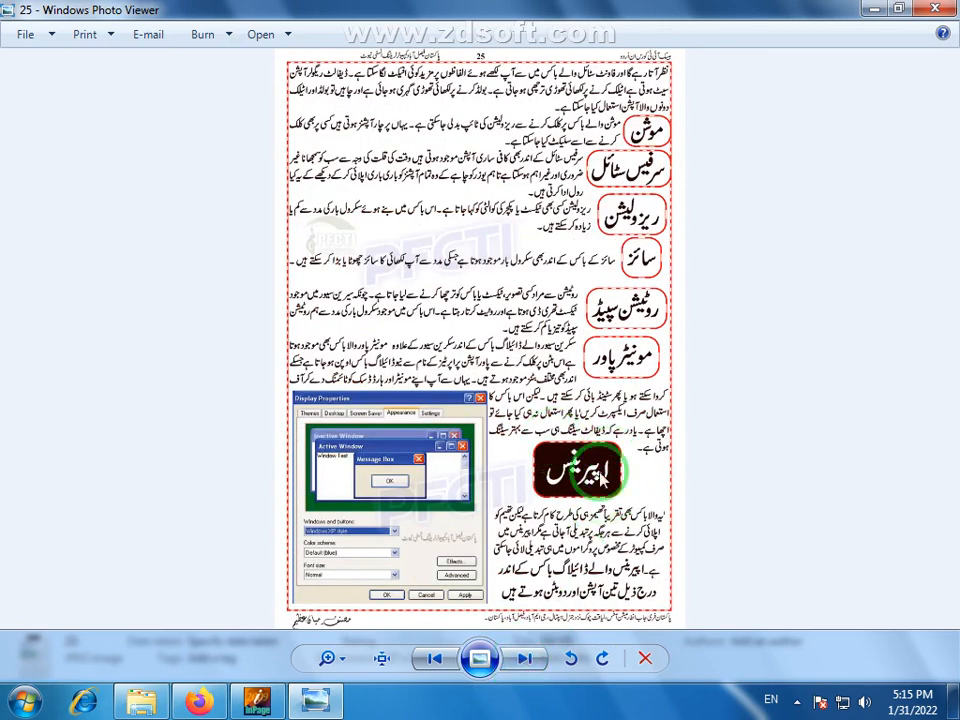
pyautogui.click(526, 660)
pyautogui.click(524, 660)
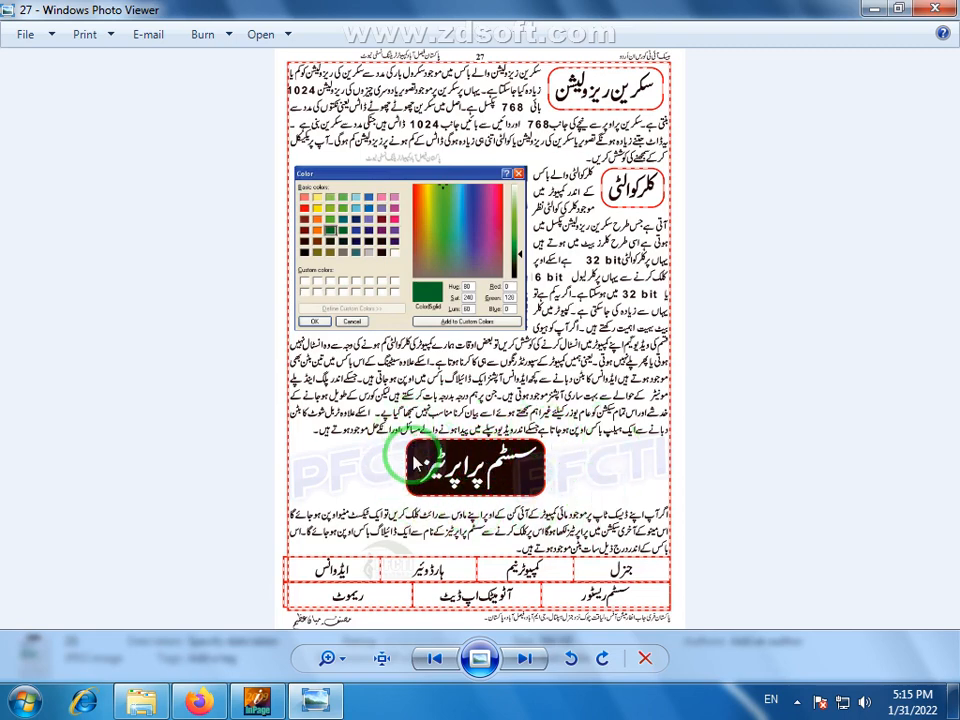
# Step: Switch back to InPage and enter the heading پاکستان زندہ باد at 48 pt at the start of the page
pyautogui.click(258, 704)
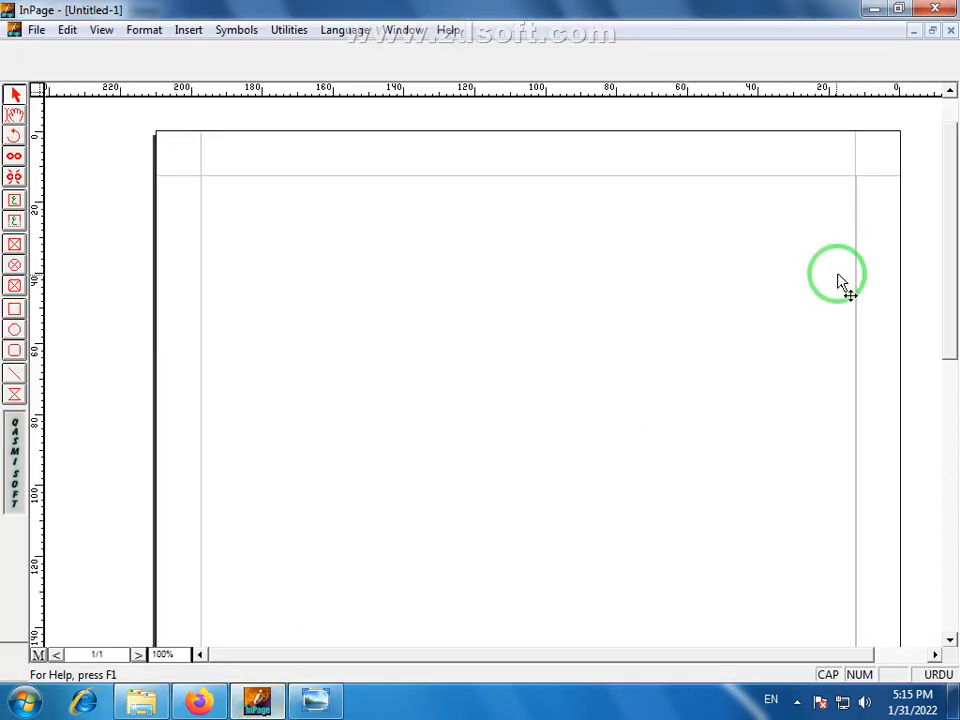
pyautogui.click(15, 115)
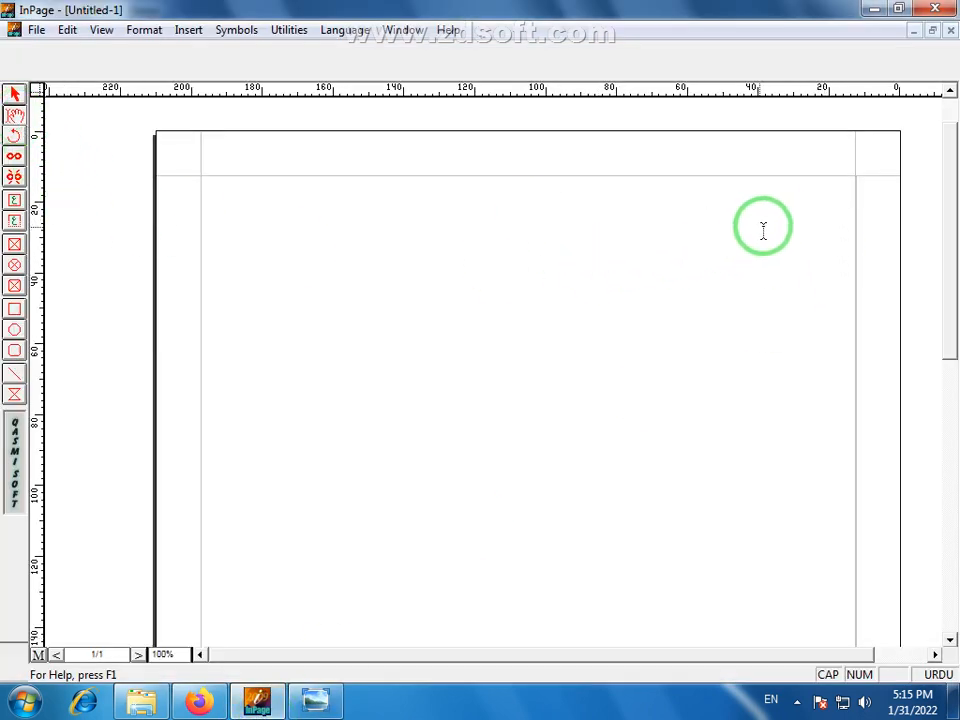
pyautogui.click(825, 220)
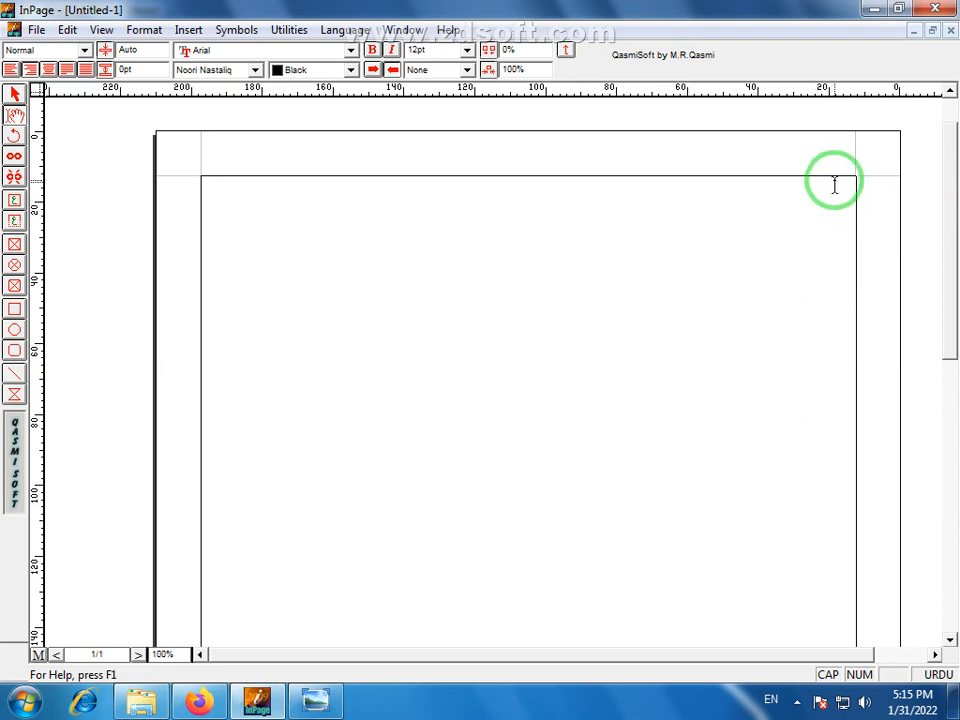
pyautogui.click(834, 190)
pyautogui.click(466, 50)
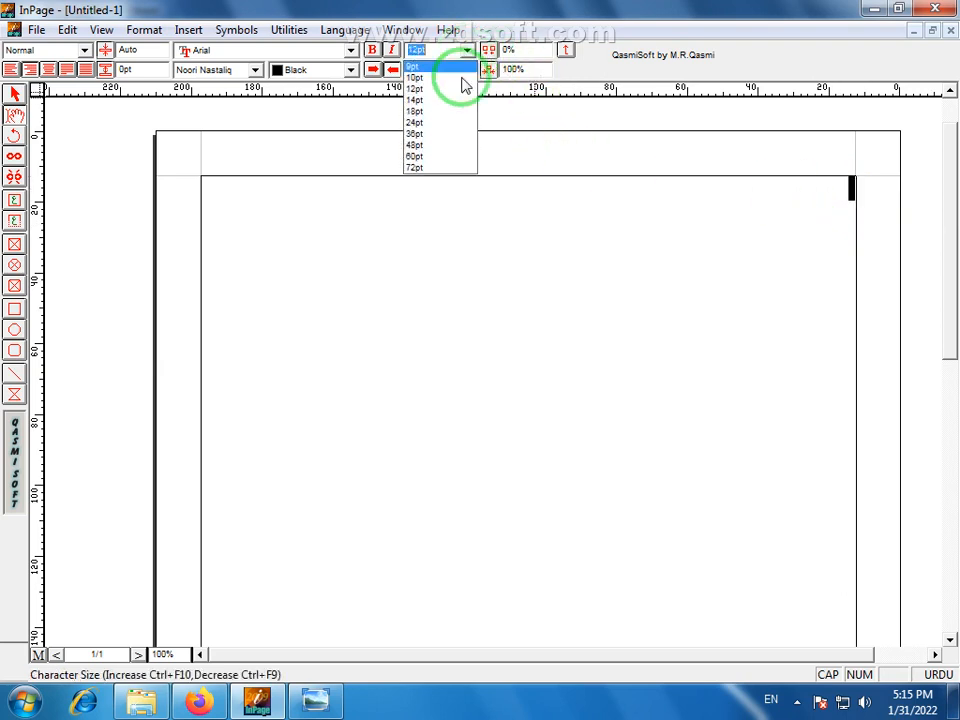
pyautogui.click(452, 148)
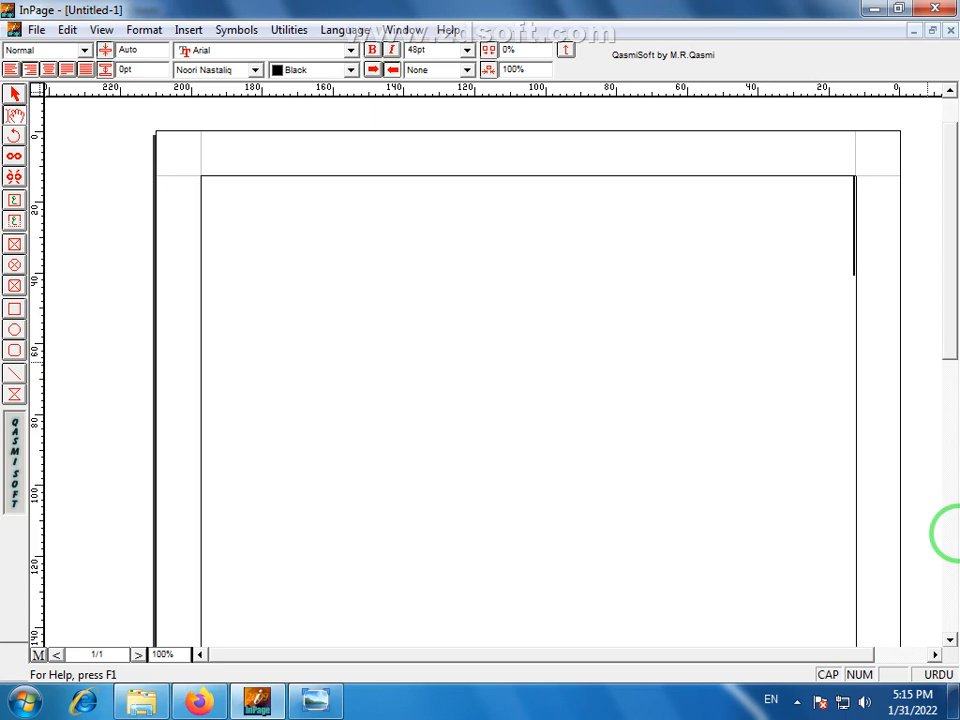
pyautogui.write('تان زندہ باد')
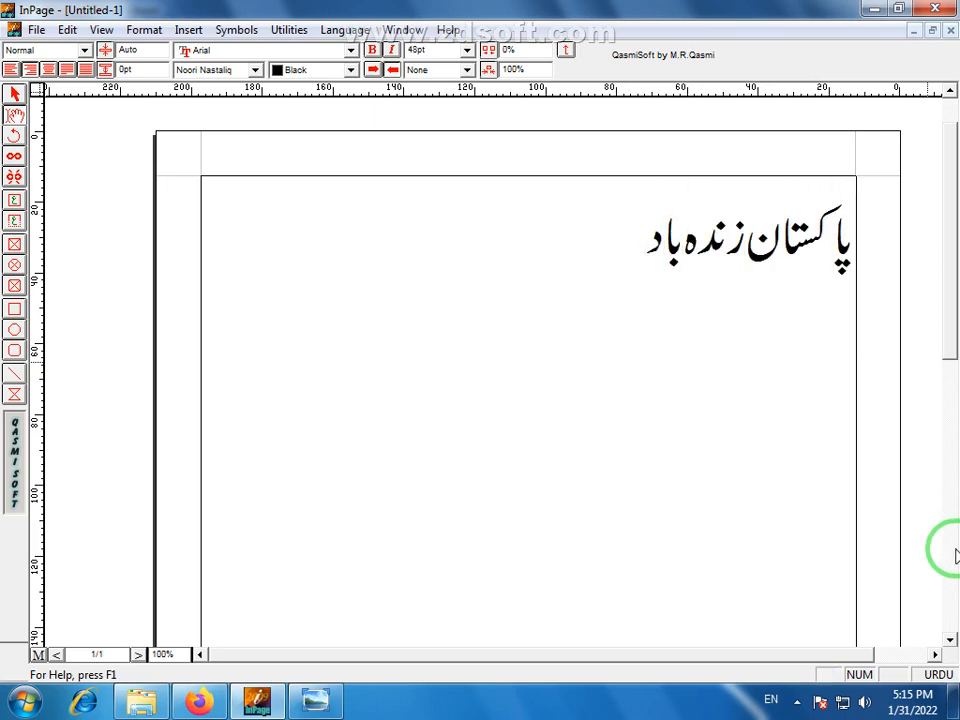
# Step: Center the heading پاکستان زندہ باد on the page and remove the stray mark in front of it
pyautogui.moveTo(626, 233); pyautogui.dragTo(862, 236)
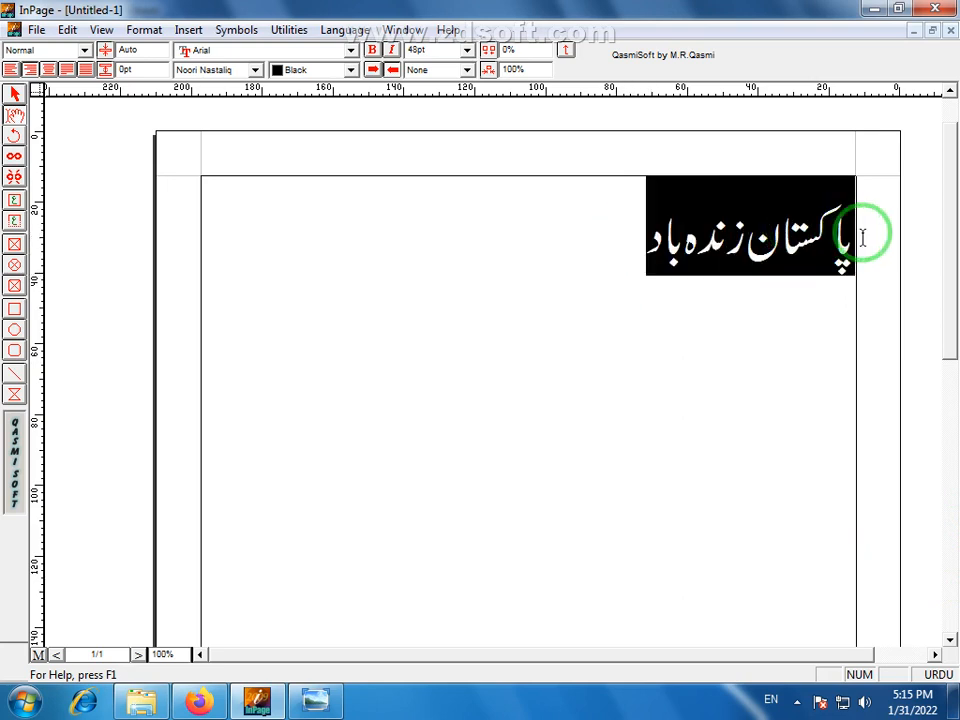
pyautogui.click(70, 69)
pyautogui.click(48, 69)
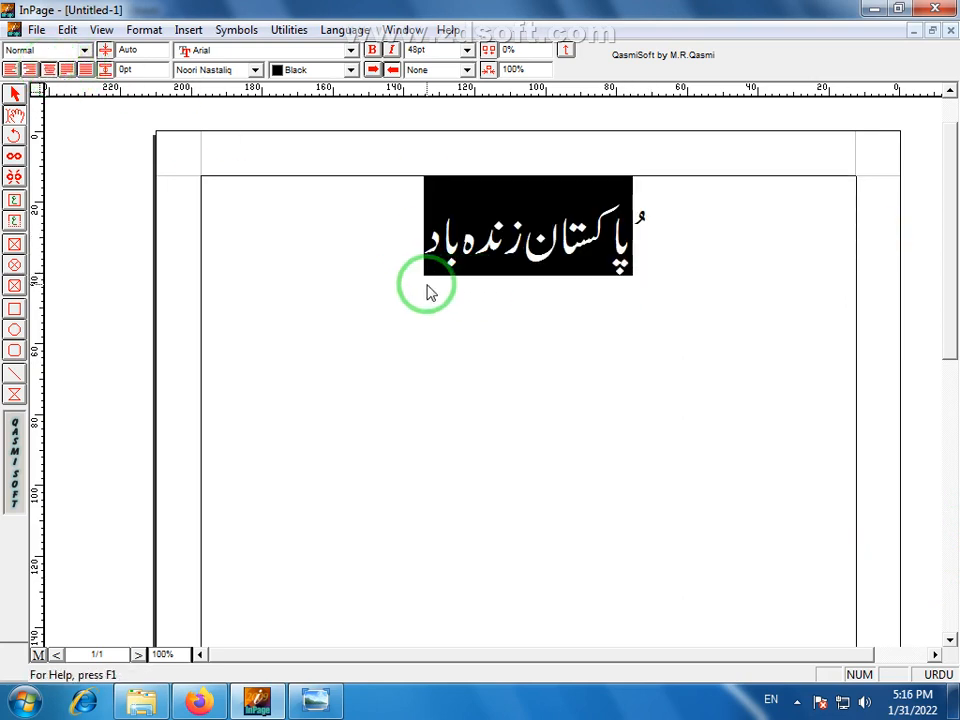
pyautogui.click(424, 289)
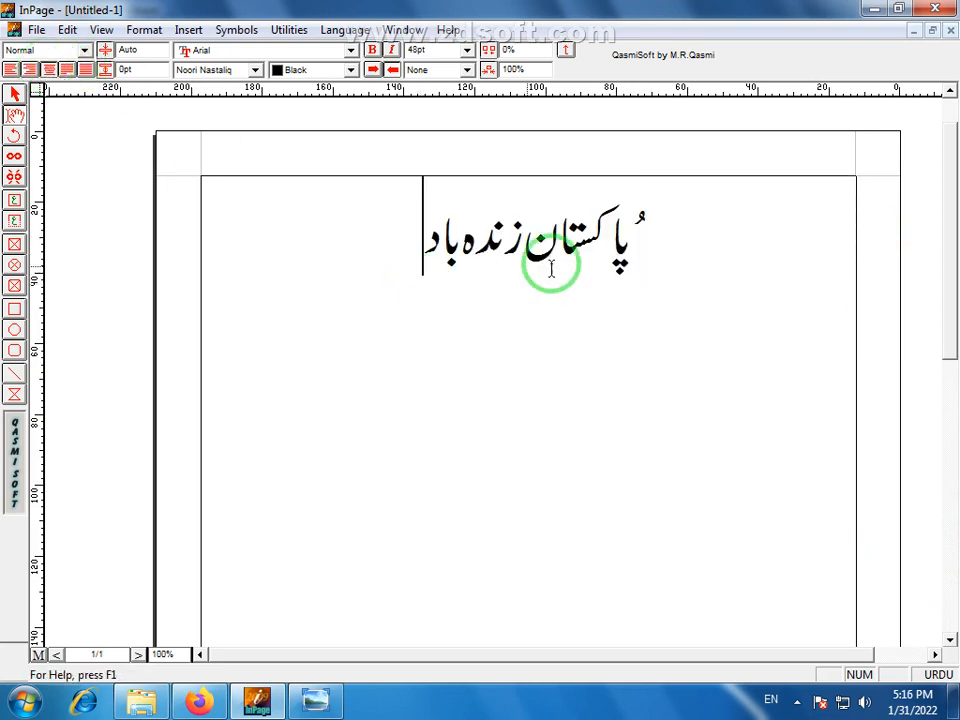
pyautogui.click(630, 228)
pyautogui.press('BackSpace')
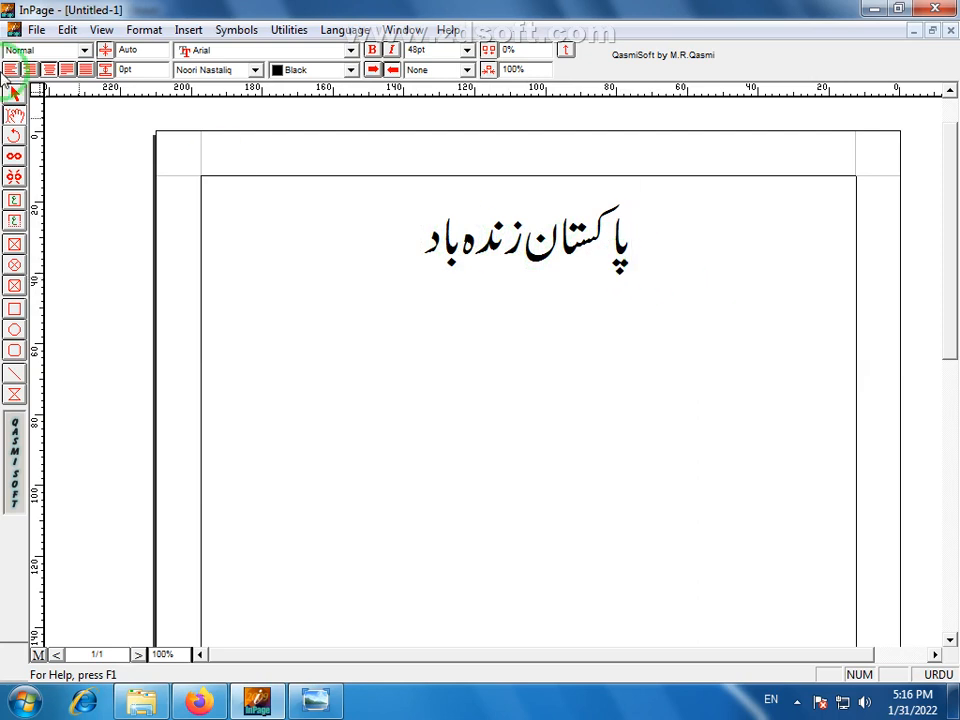
# Step: Draw a rounded rectangle about 73 mm wide and 26 mm high around the centered heading
pyautogui.click(15, 352)
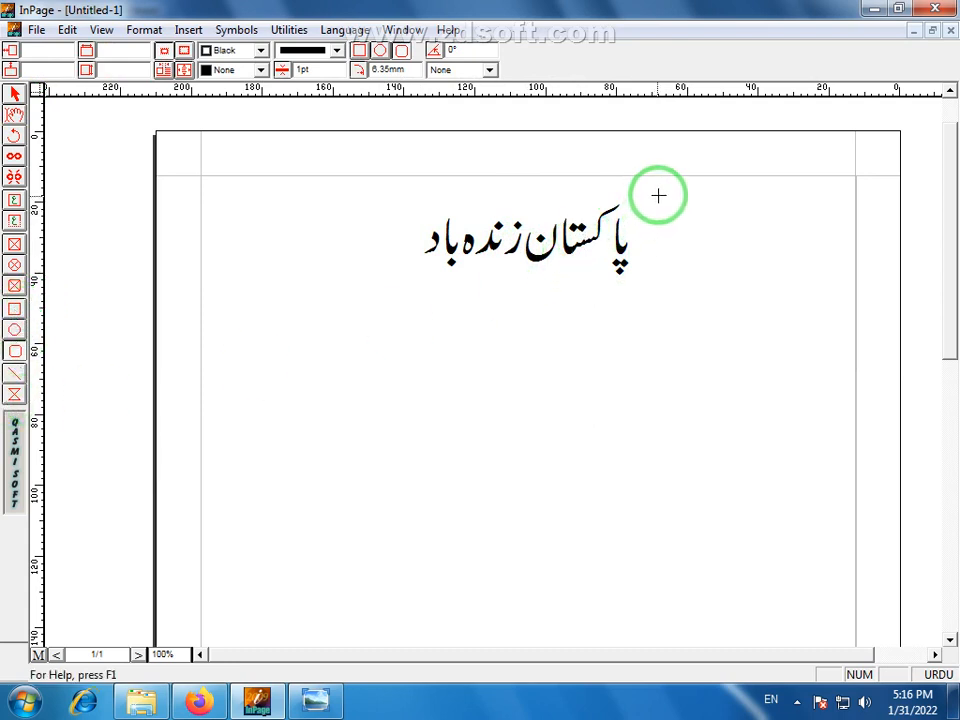
pyautogui.moveTo(661, 192); pyautogui.dragTo(402, 284)
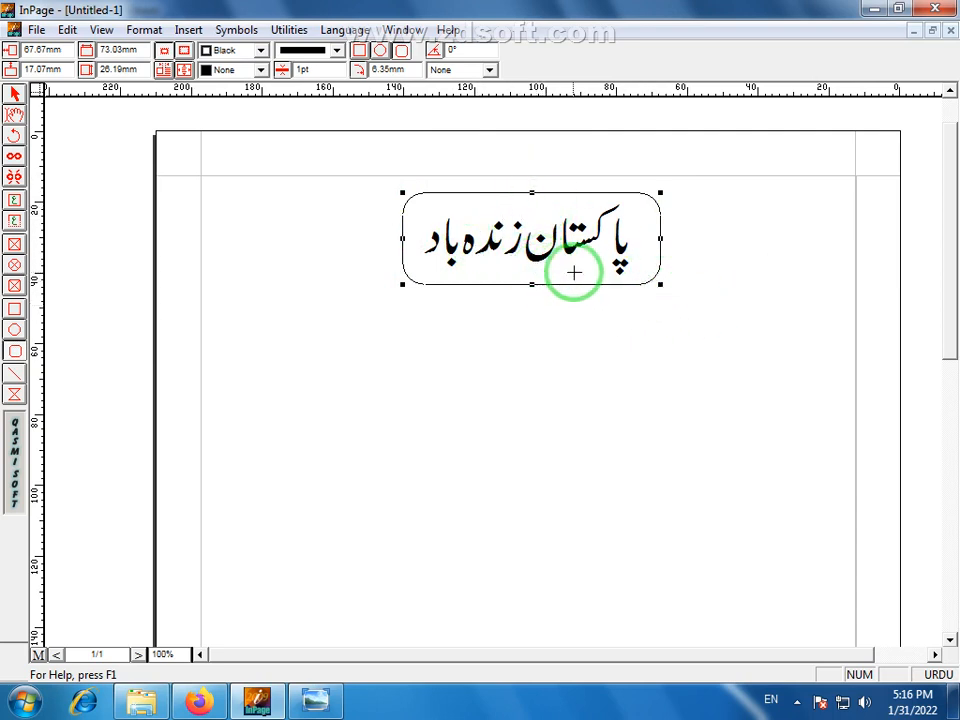
pyautogui.click(15, 95)
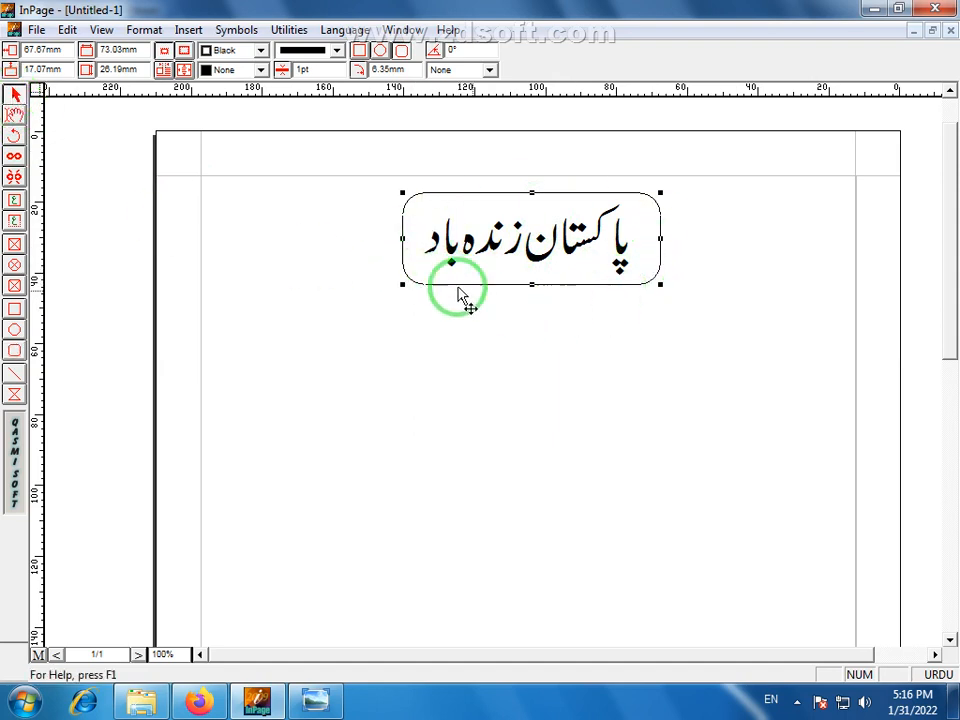
# Step: Give the rounded rectangle around the heading a dashed border pattern and set its border thickness to 3 pt
pyautogui.click(336, 50)
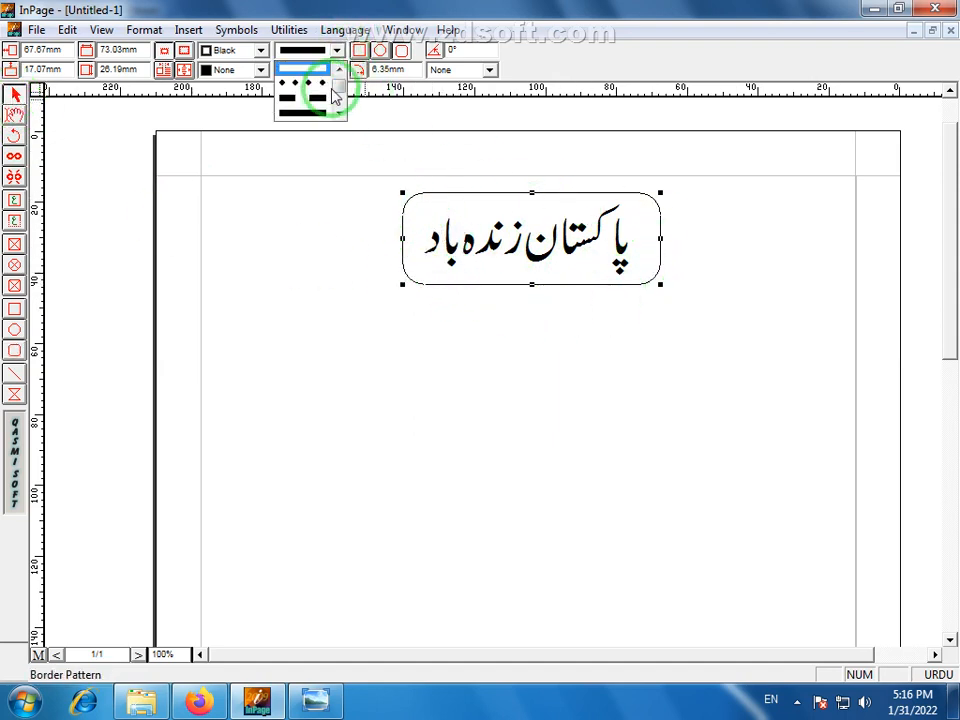
pyautogui.click(300, 110)
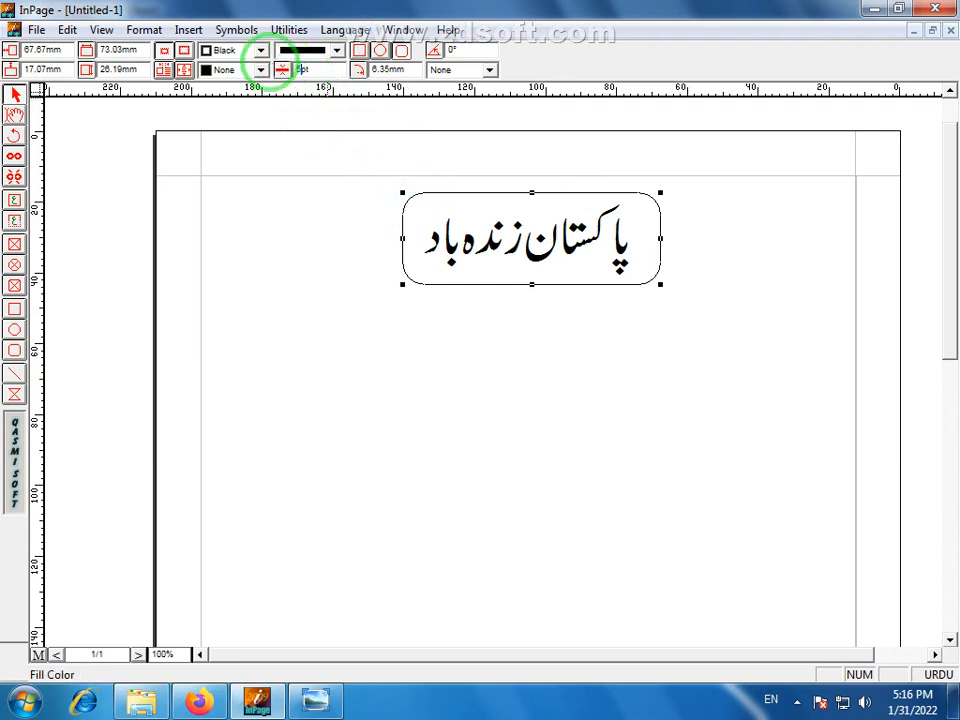
pyautogui.press('Return')
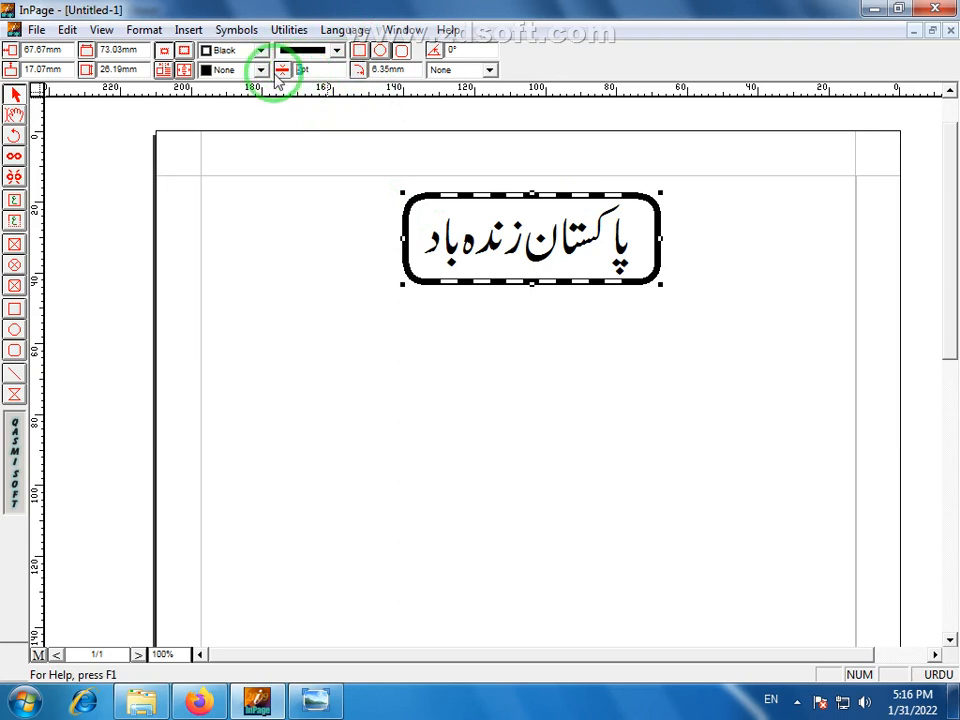
pyautogui.press('Return')
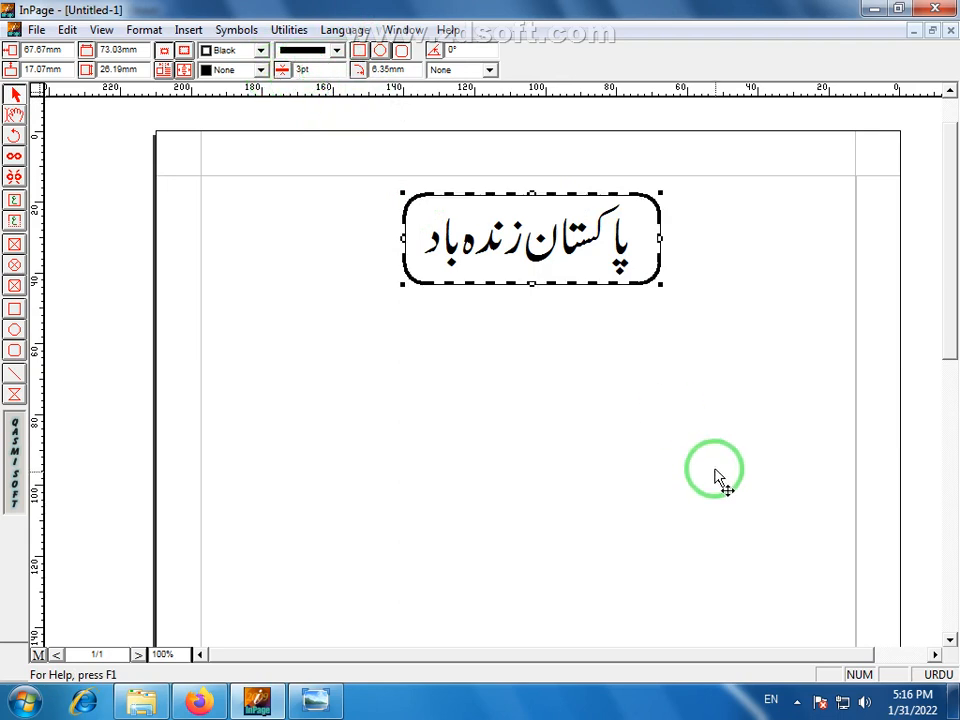
pyautogui.press('Delete')
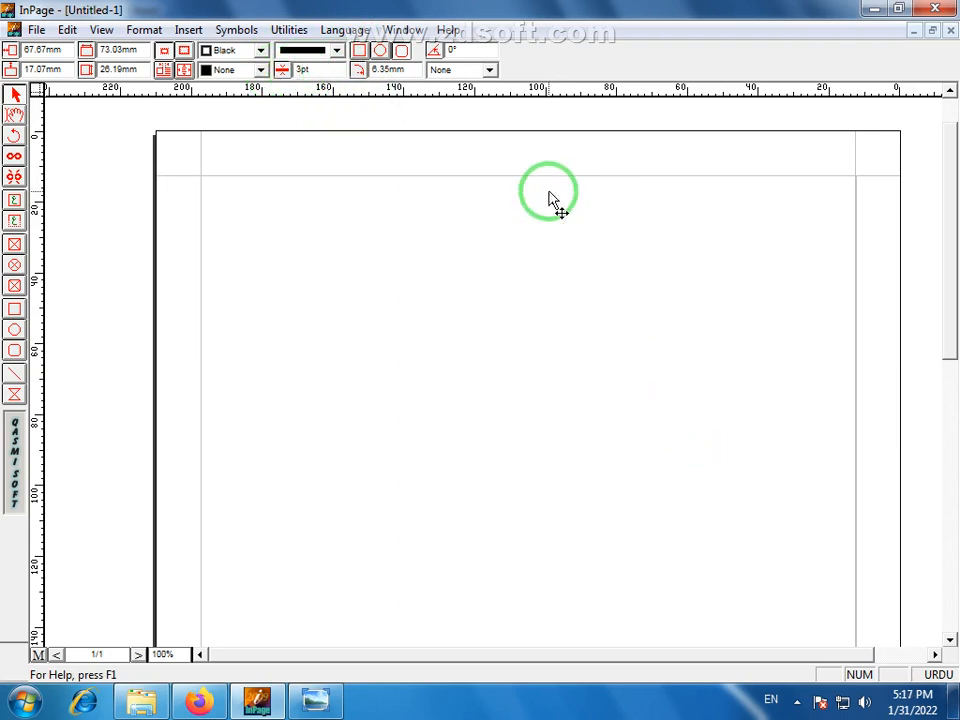
pyautogui.hotkey('ctrl', 'z')
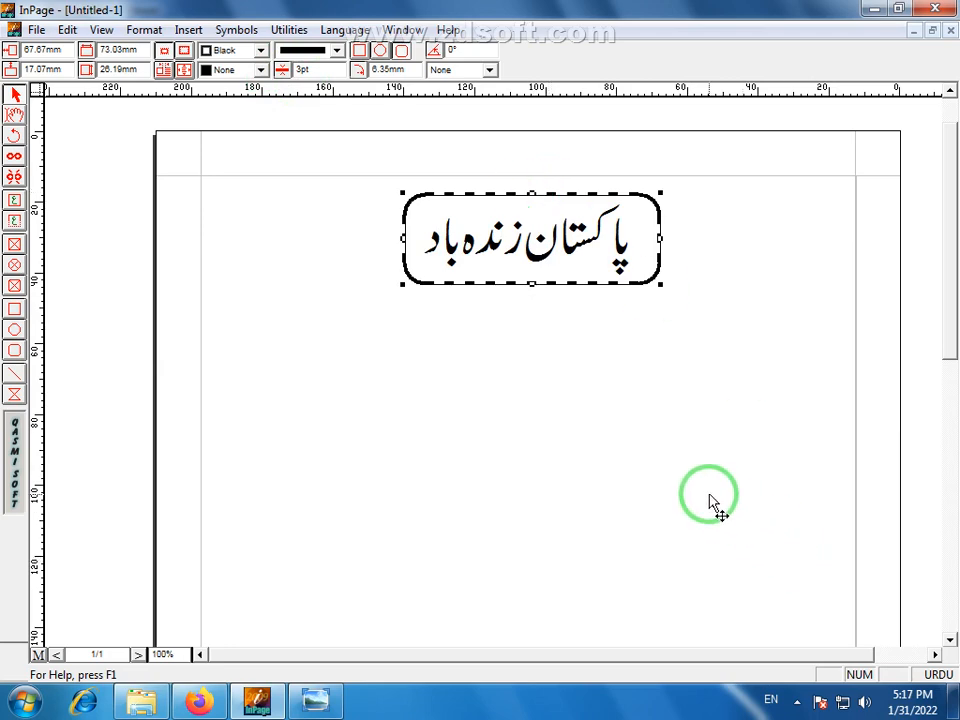
pyautogui.click(315, 700)
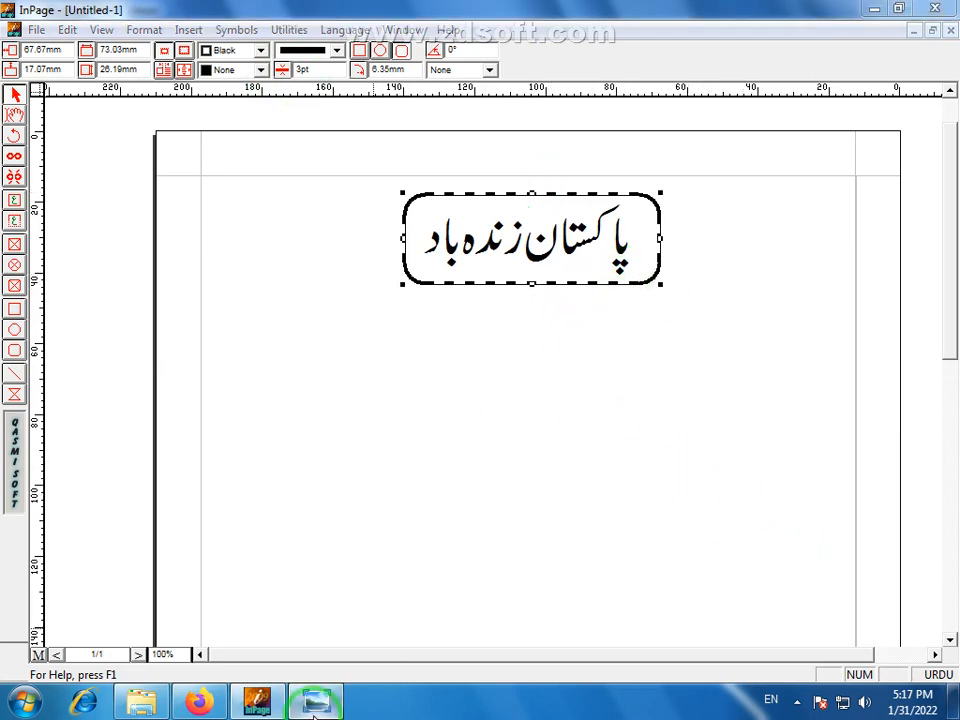
pyautogui.click(254, 700)
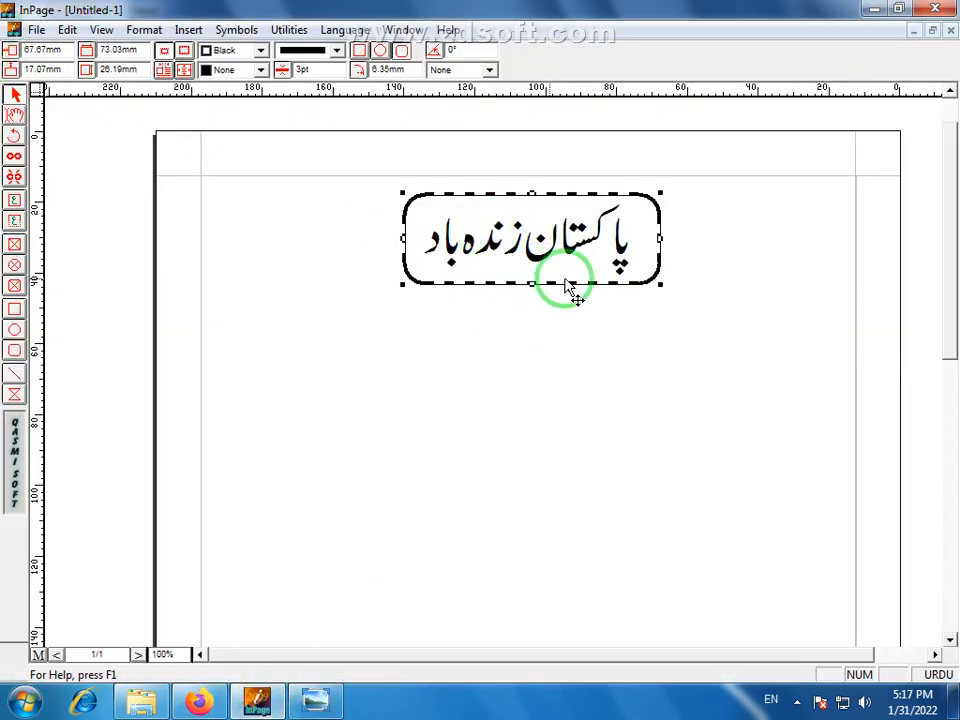
pyautogui.click(54, 138)
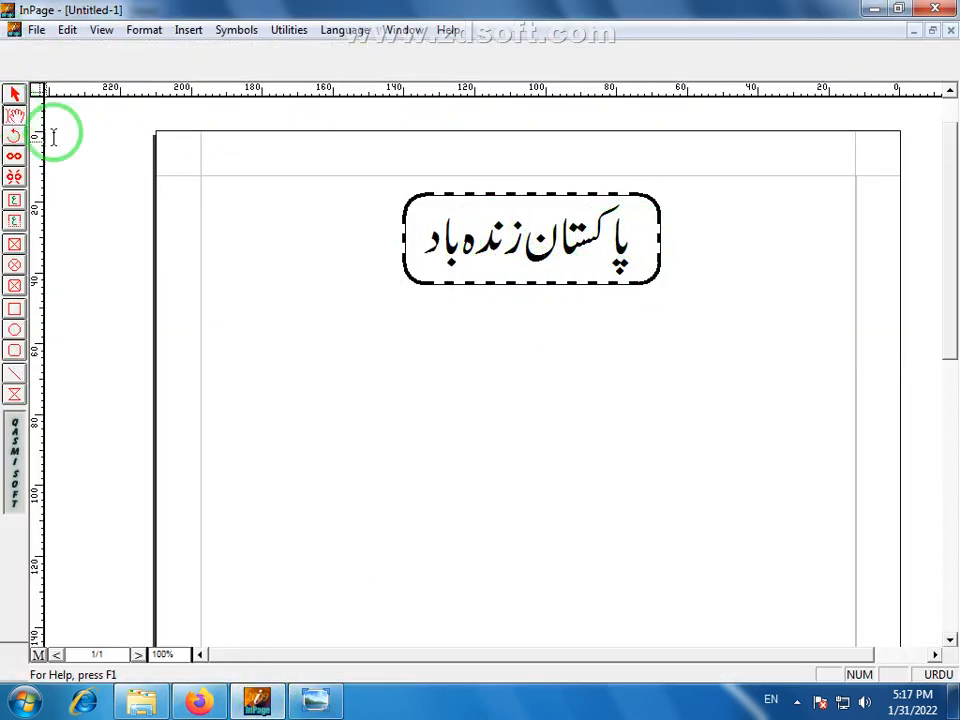
pyautogui.doubleClick(499, 253)
pyautogui.click(445, 248)
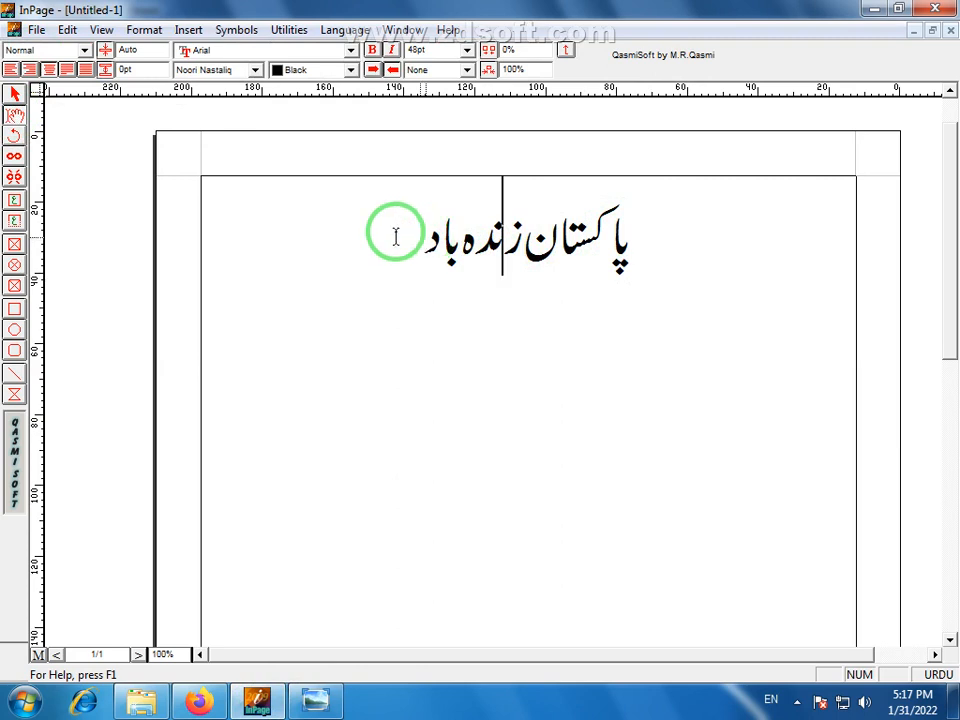
# Step: Fill the dashed rounded rectangle around the heading with Black
pyautogui.click(15, 97)
pyautogui.click(553, 289)
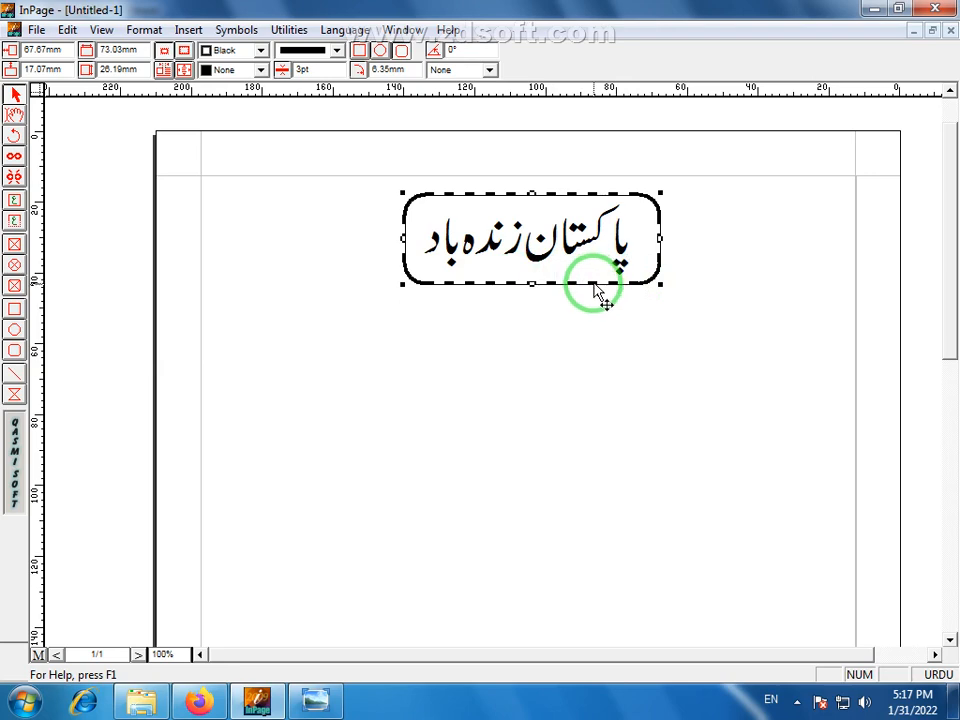
pyautogui.doubleClick(595, 290)
pyautogui.click(598, 259)
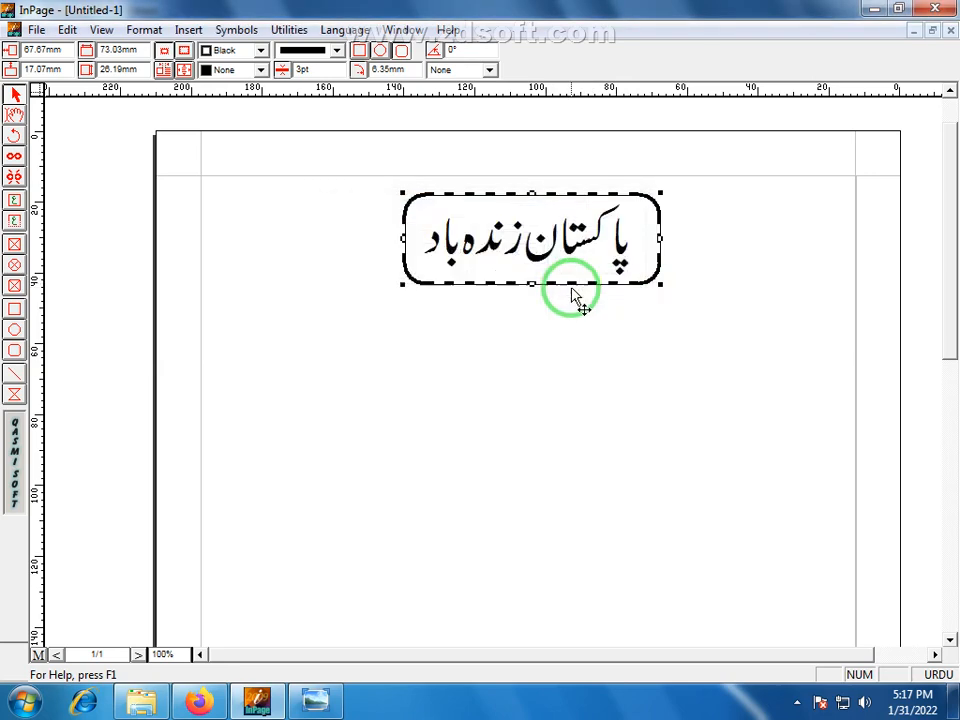
pyautogui.click(261, 70)
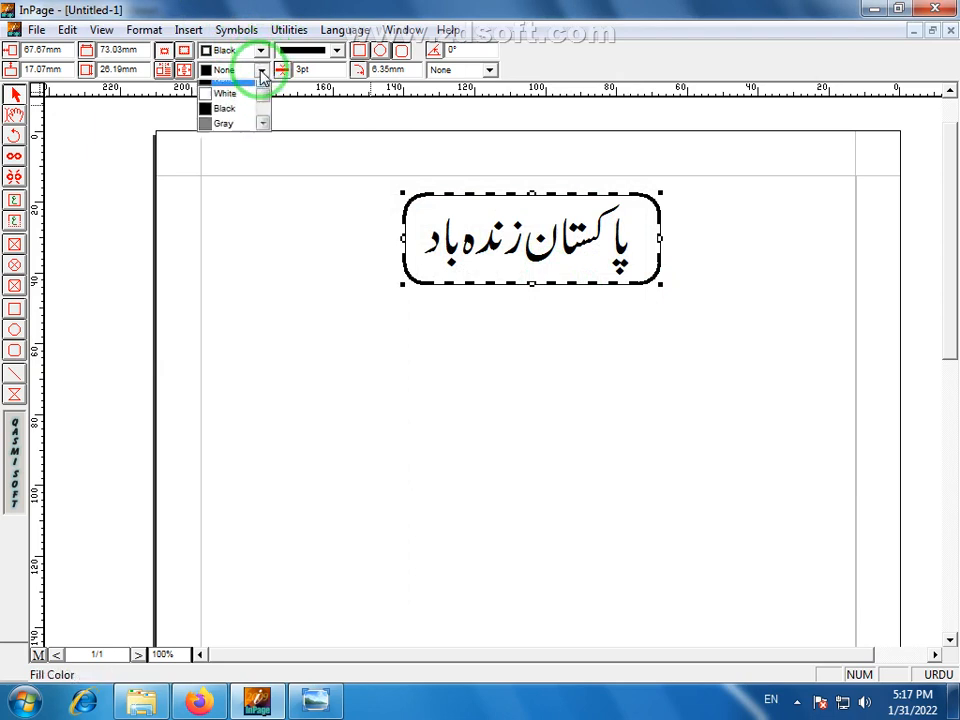
pyautogui.click(236, 119)
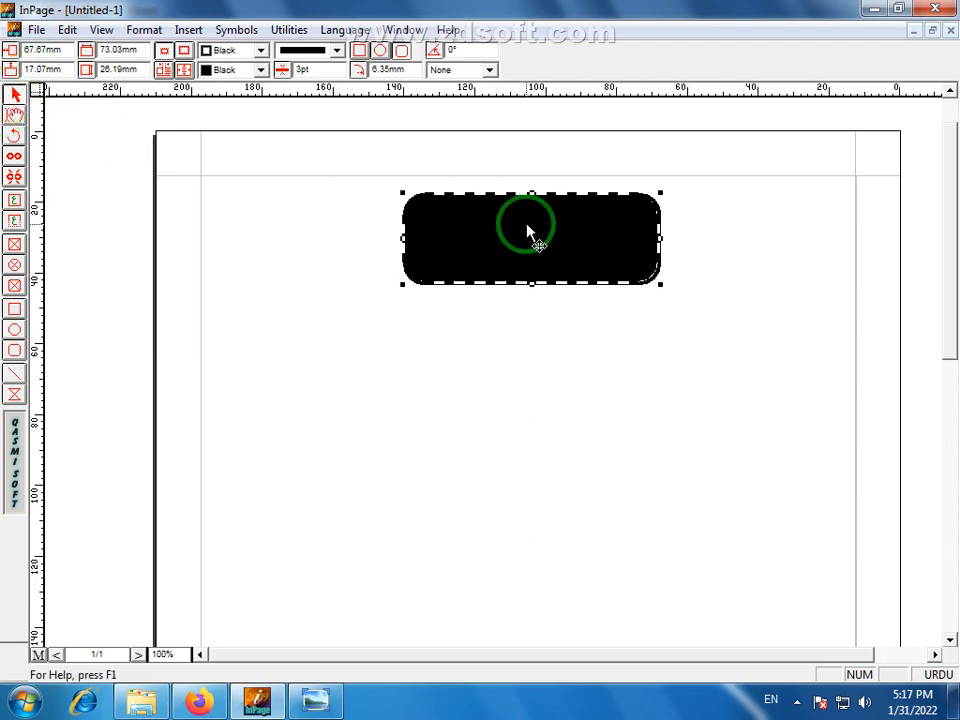
# Step: Set the text colour of the heading پاکستان زندہ باد to Yellow
pyautogui.click(15, 96)
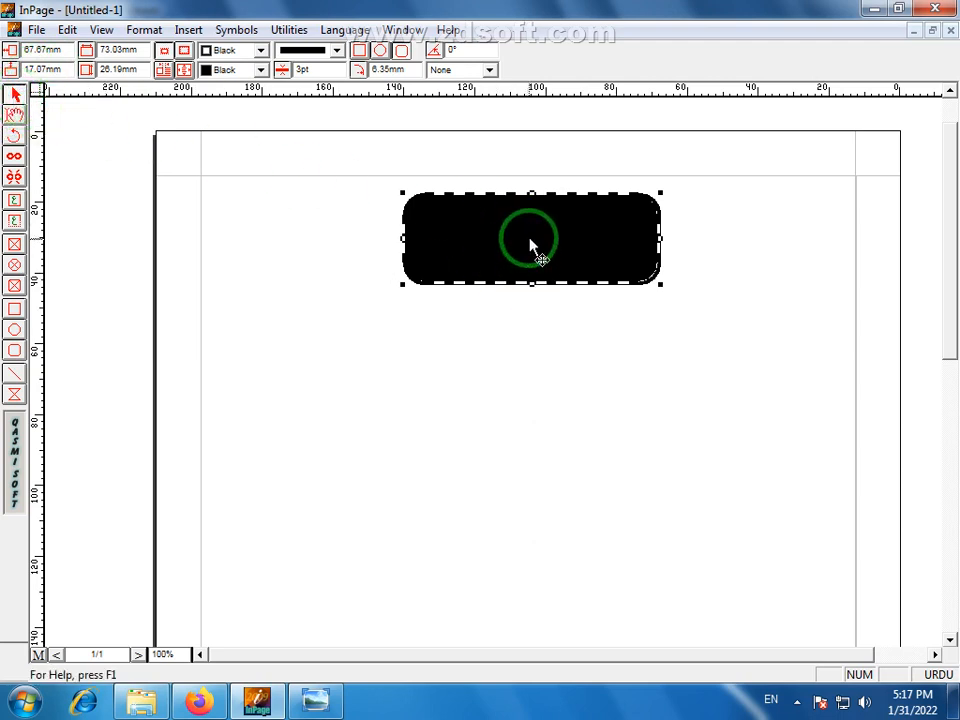
pyautogui.click(15, 119)
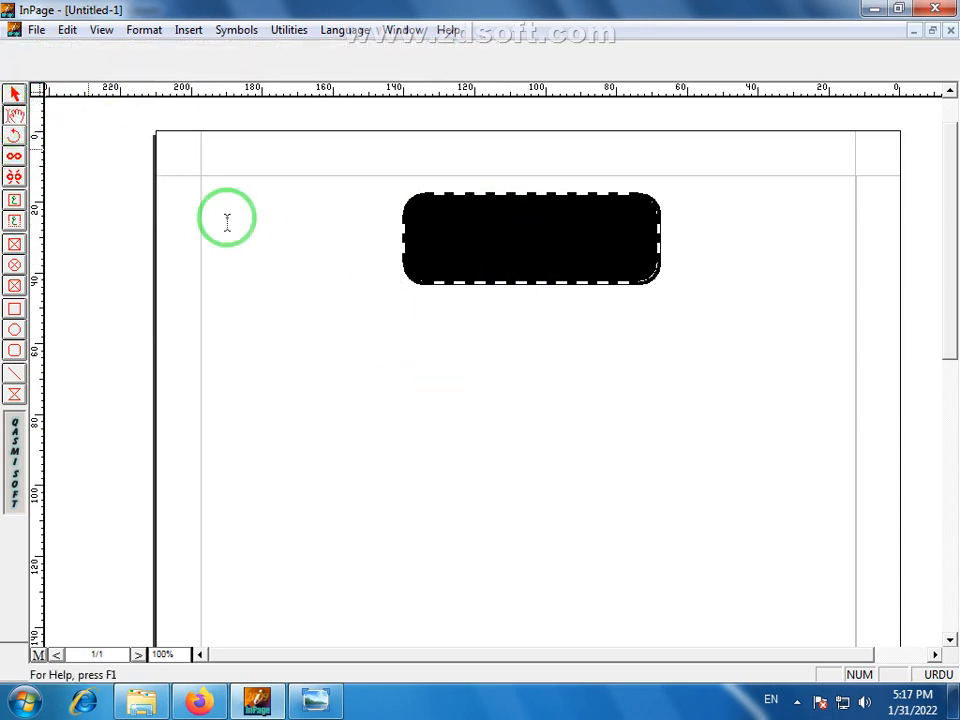
pyautogui.click(343, 268)
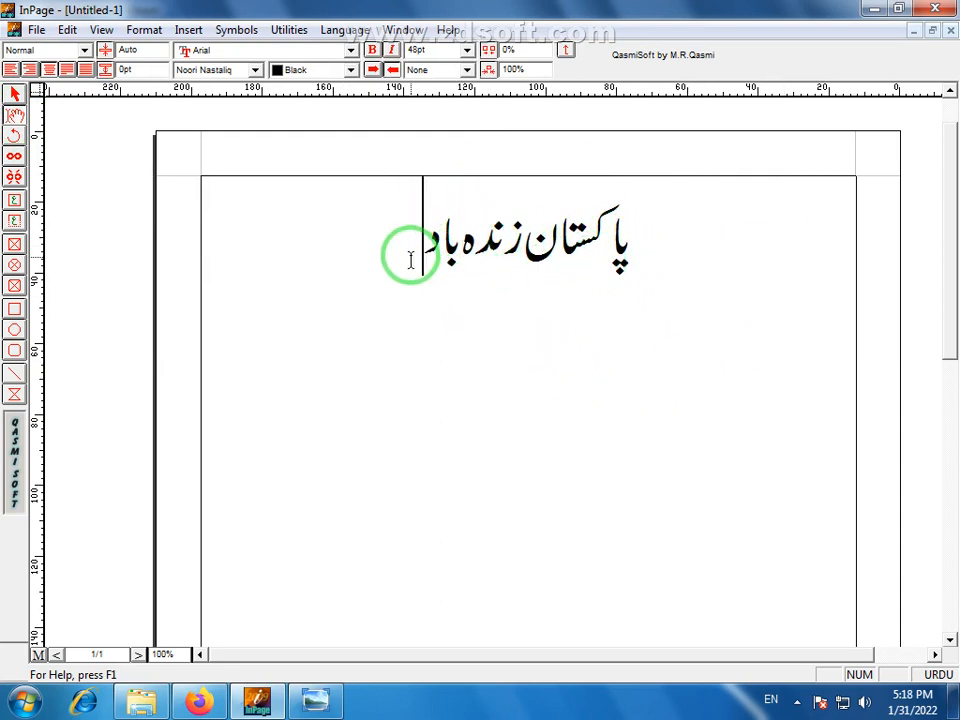
pyautogui.moveTo(411, 257); pyautogui.dragTo(647, 255)
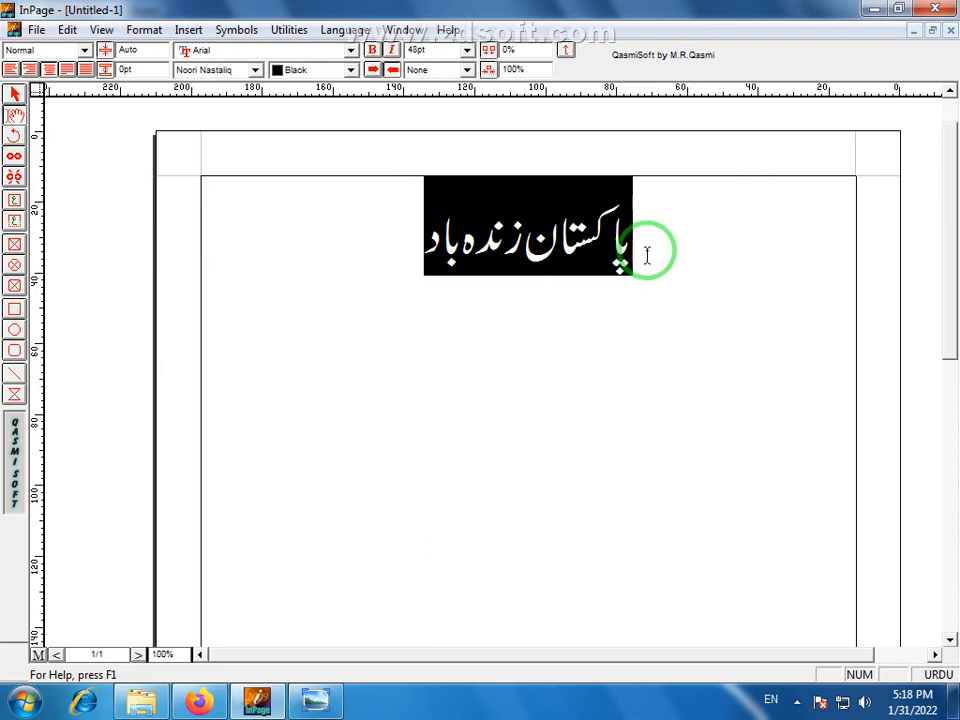
pyautogui.click(350, 70)
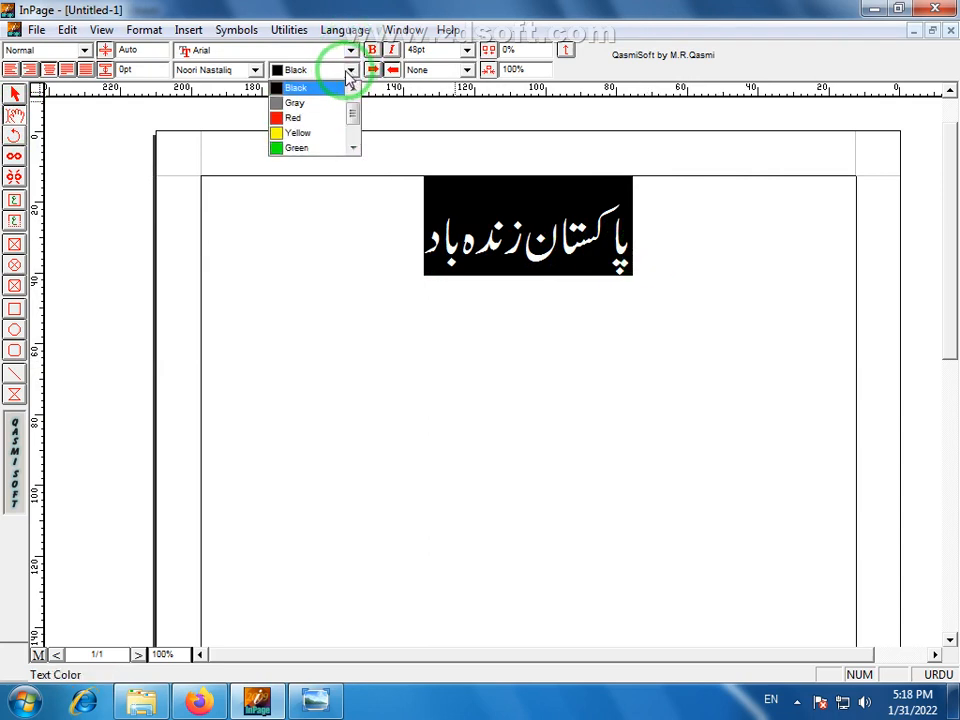
pyautogui.click(313, 140)
pyautogui.click(441, 305)
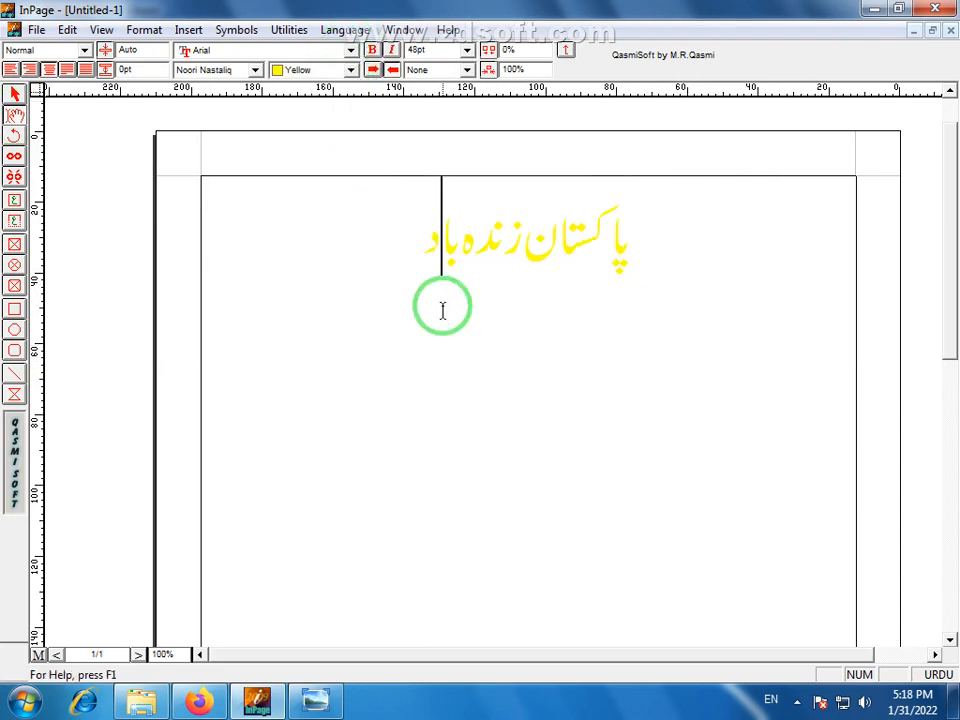
# Step: Send the black rounded rectangle to the back, behind the heading text, and deselect it
pyautogui.moveTo(420, 251); pyautogui.dragTo(632, 265)
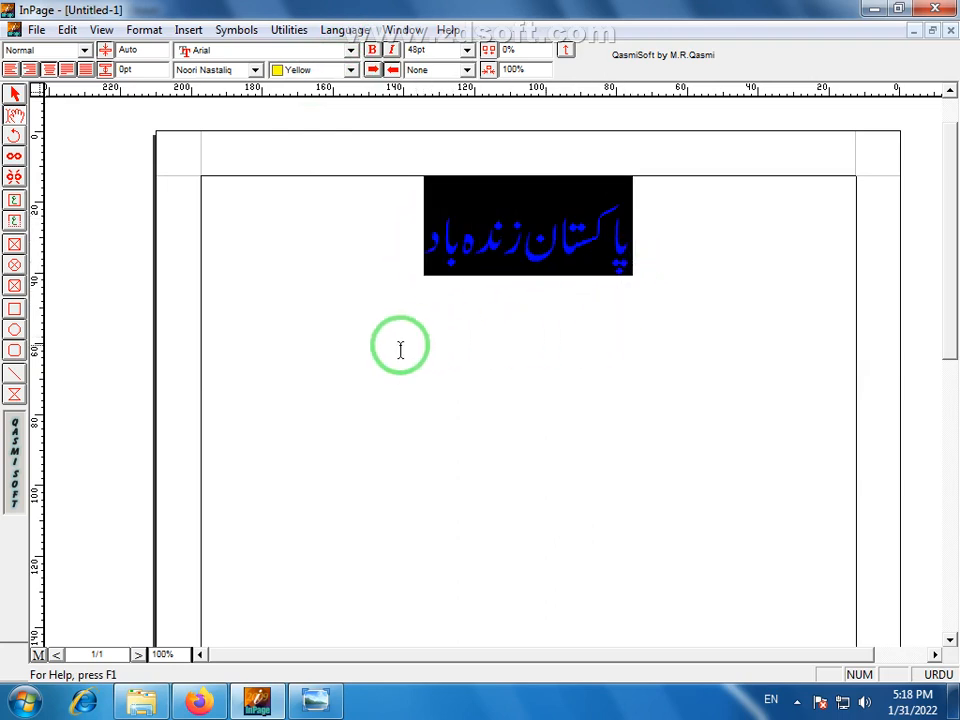
pyautogui.click(15, 113)
pyautogui.click(15, 95)
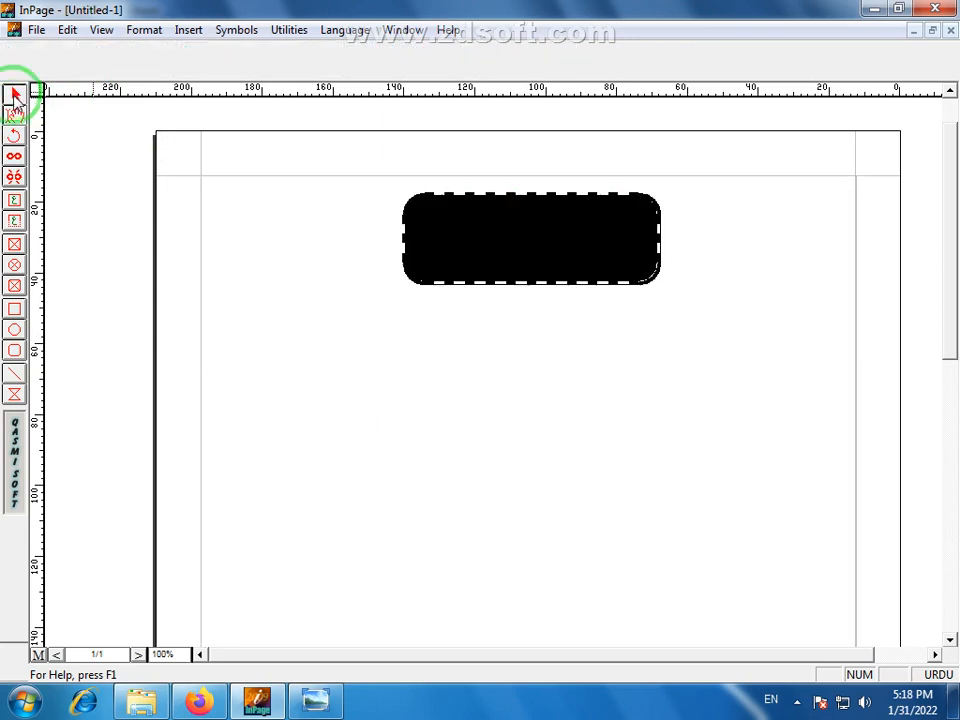
pyautogui.click(510, 257)
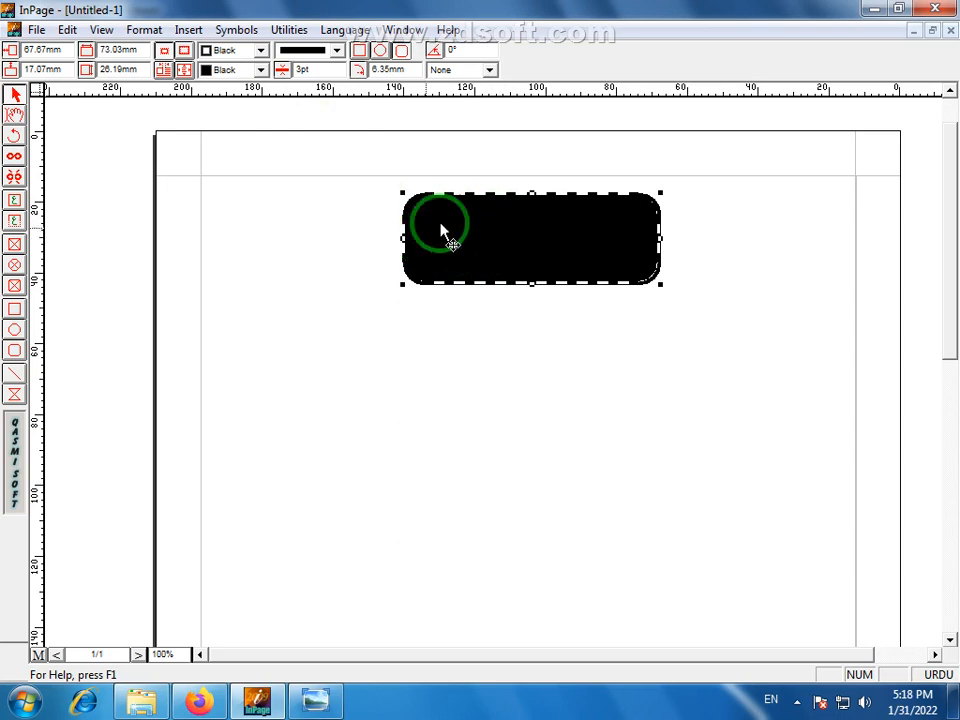
pyautogui.click(67, 30)
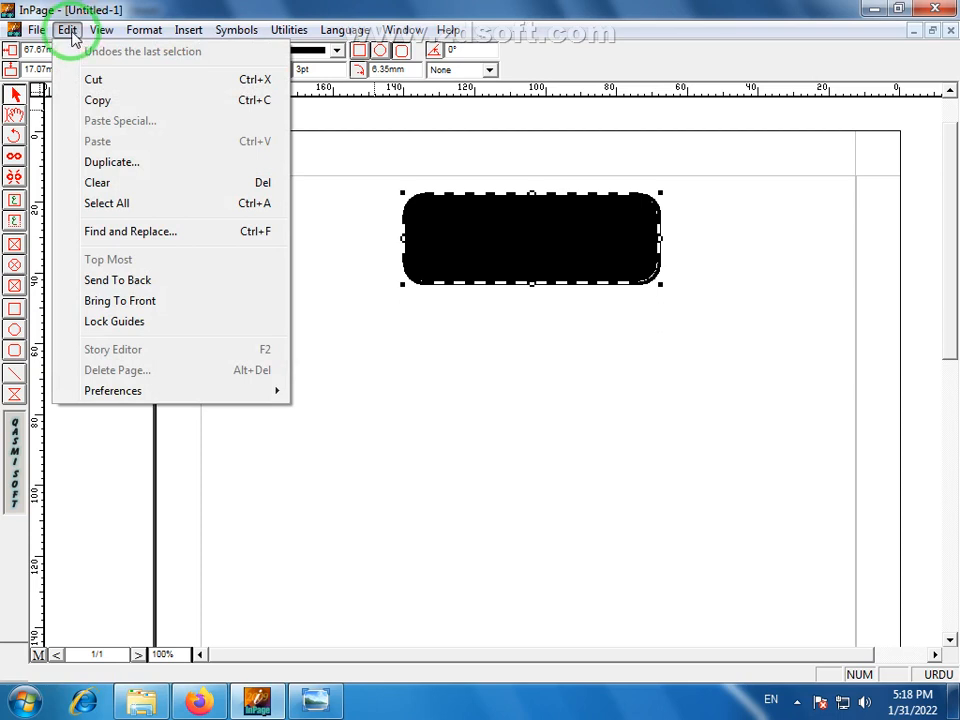
pyautogui.click(136, 283)
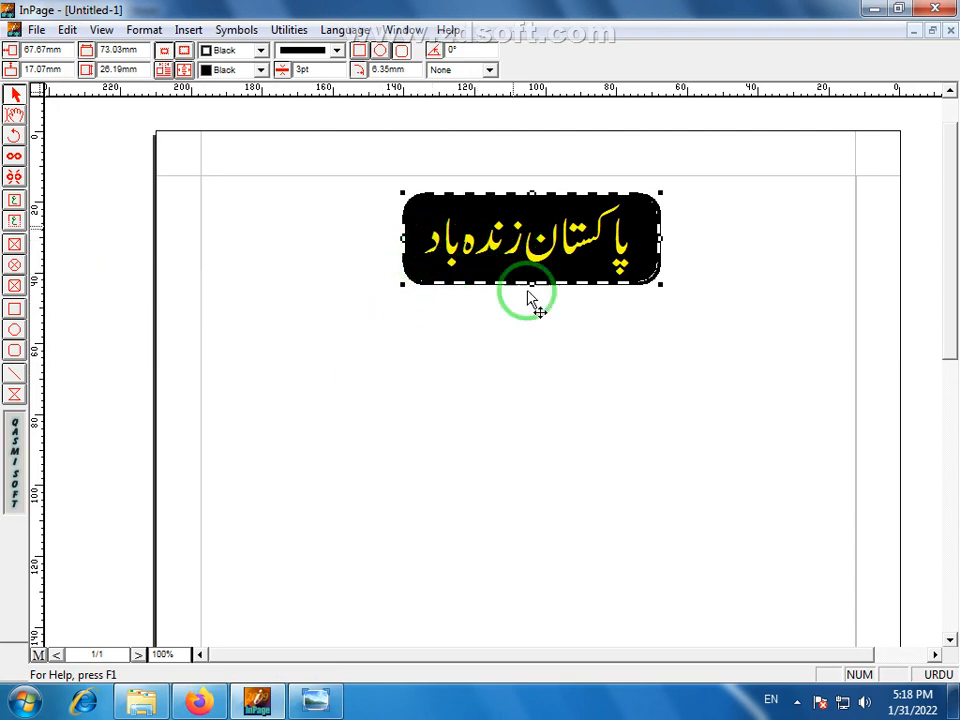
pyautogui.click(533, 346)
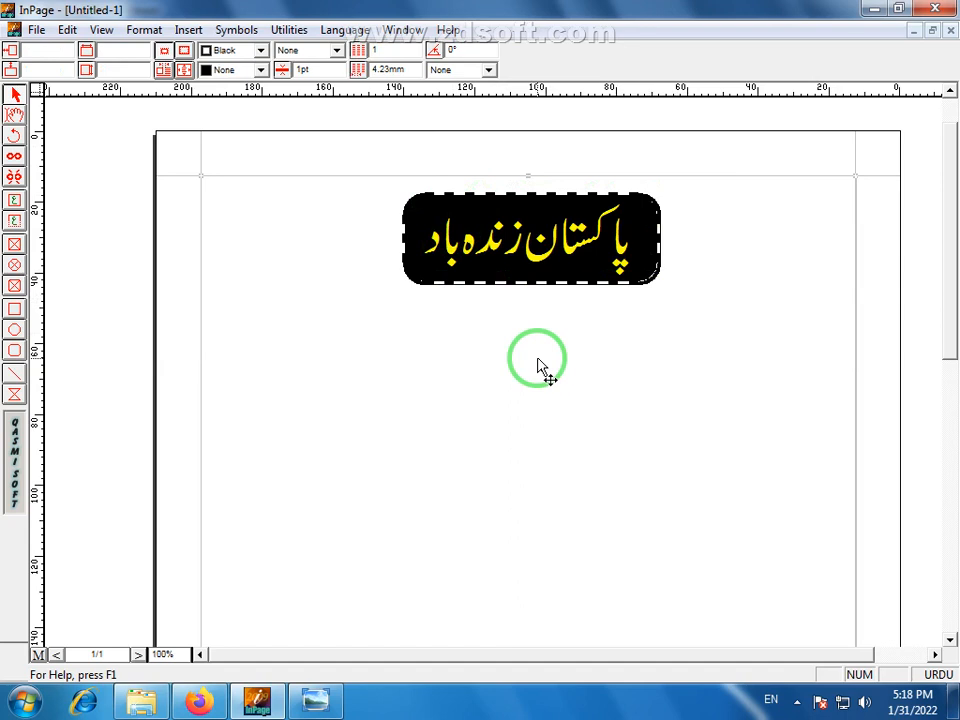
# Step: Enter the word پاکستان on a separate line below the heading
pyautogui.click(14, 115)
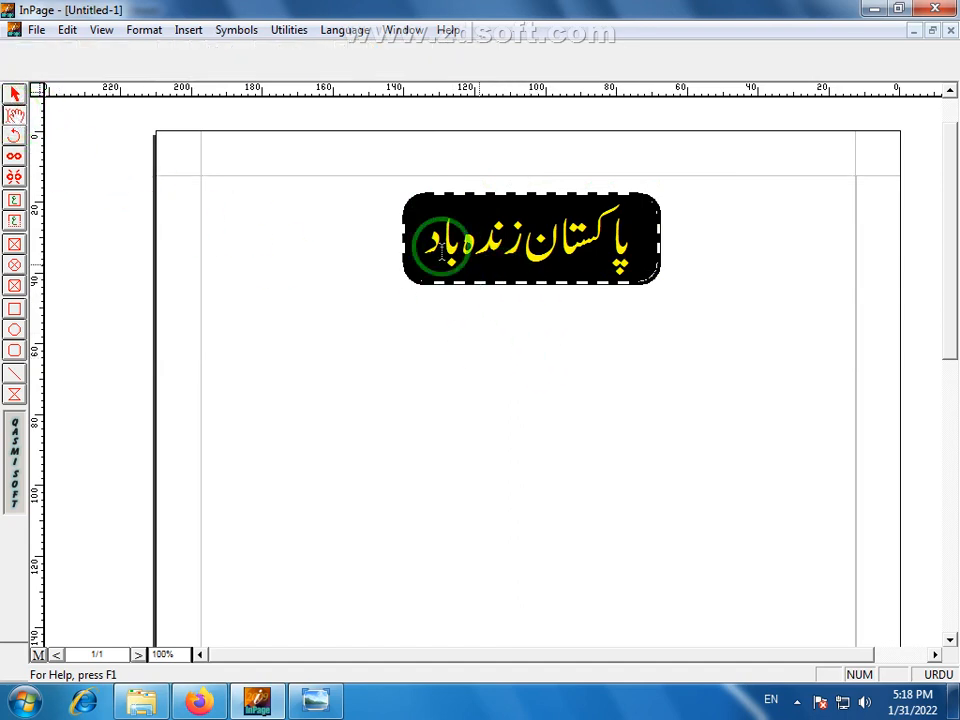
pyautogui.click(420, 238)
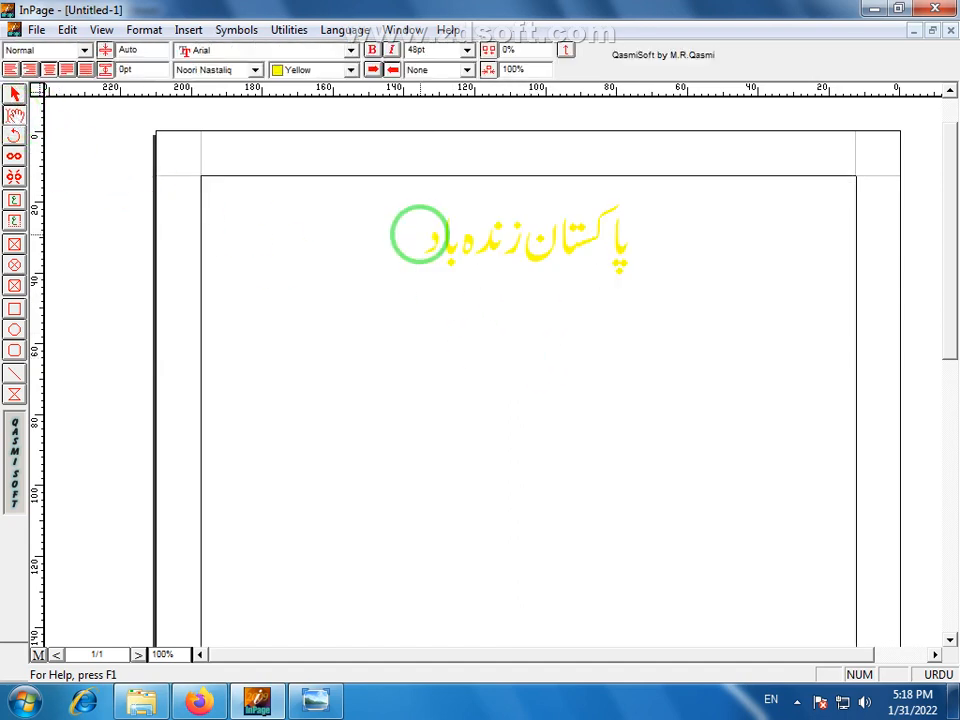
pyautogui.write('اکستان')
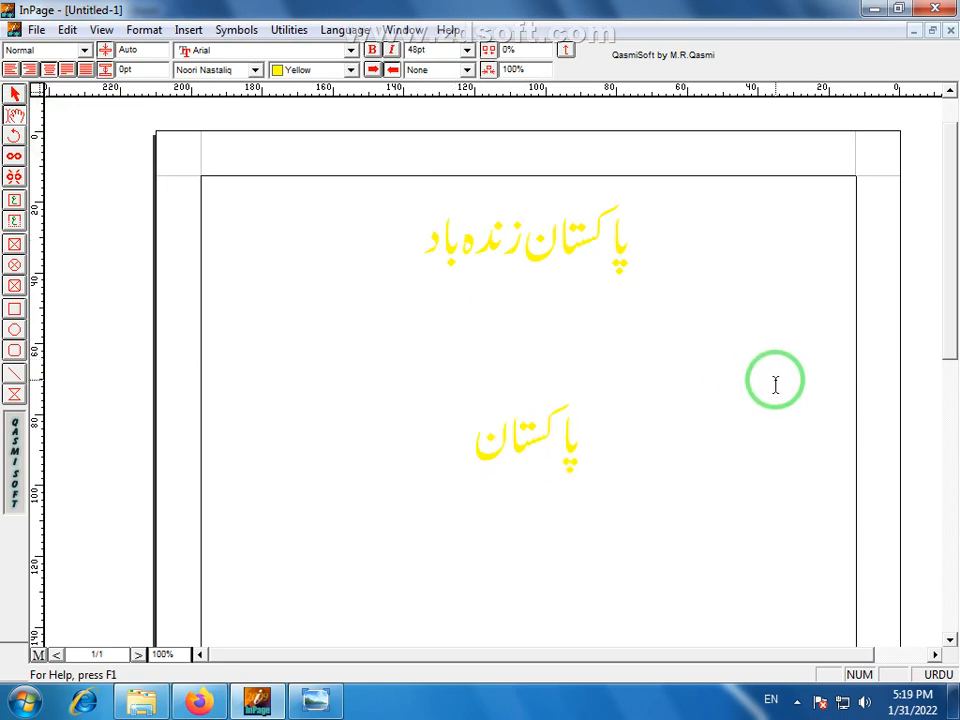
# Step: Set the text colour of the lower word پاکستان to Red
pyautogui.doubleClick(471, 443)
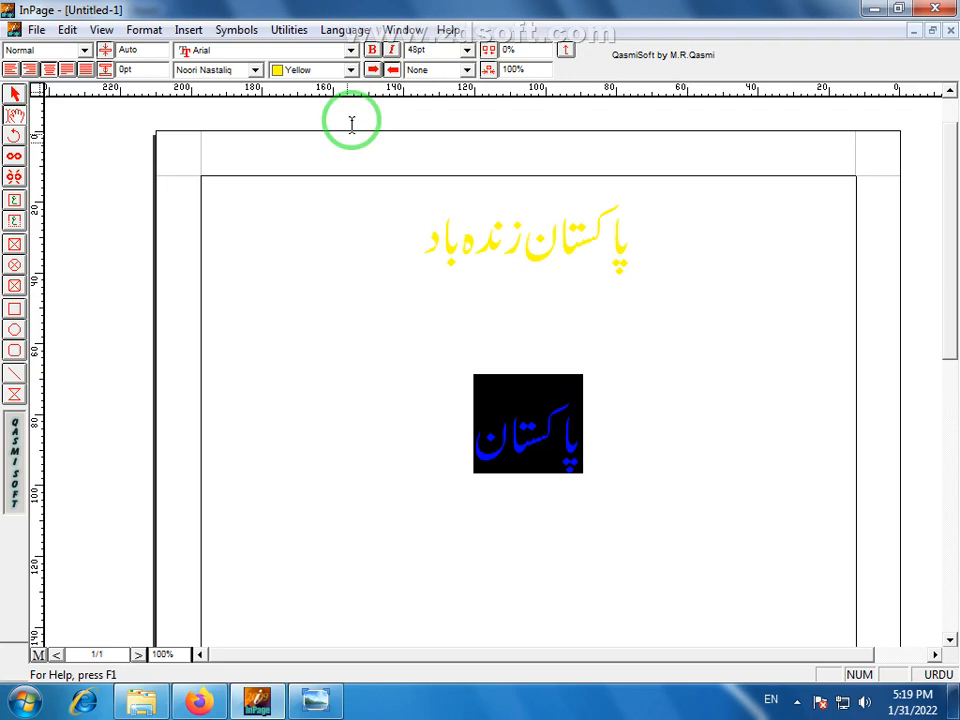
pyautogui.click(350, 70)
pyautogui.scroll(2, 352, 115)
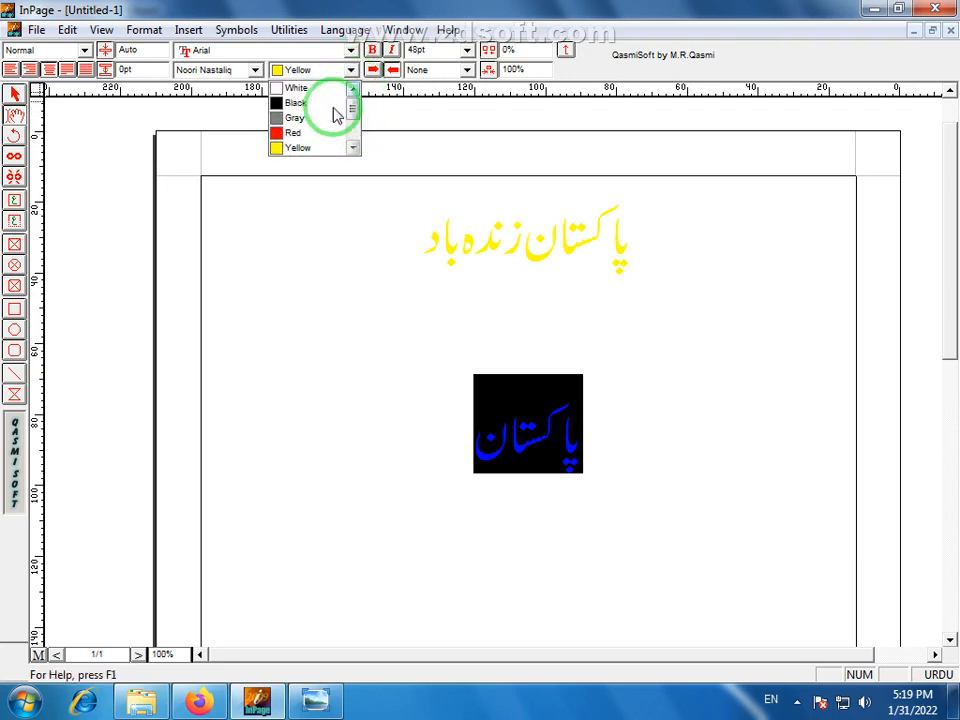
pyautogui.click(300, 131)
pyautogui.click(557, 510)
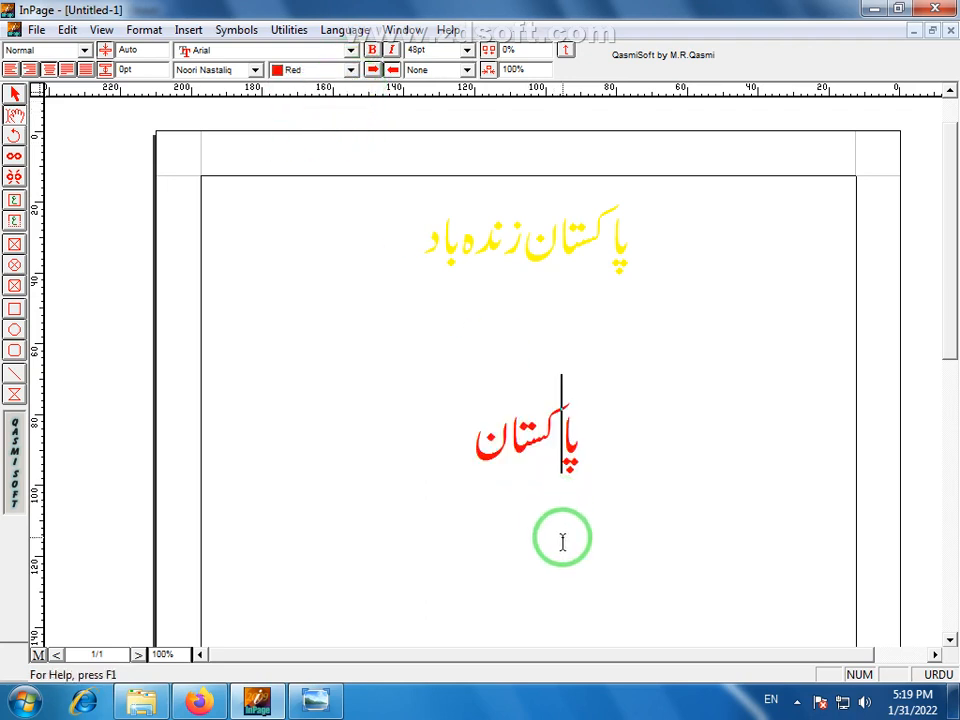
# Step: Draw an ellipse about 45 mm wide and 37 mm high around the red word پاکستان
pyautogui.click(15, 95)
pyautogui.click(553, 278)
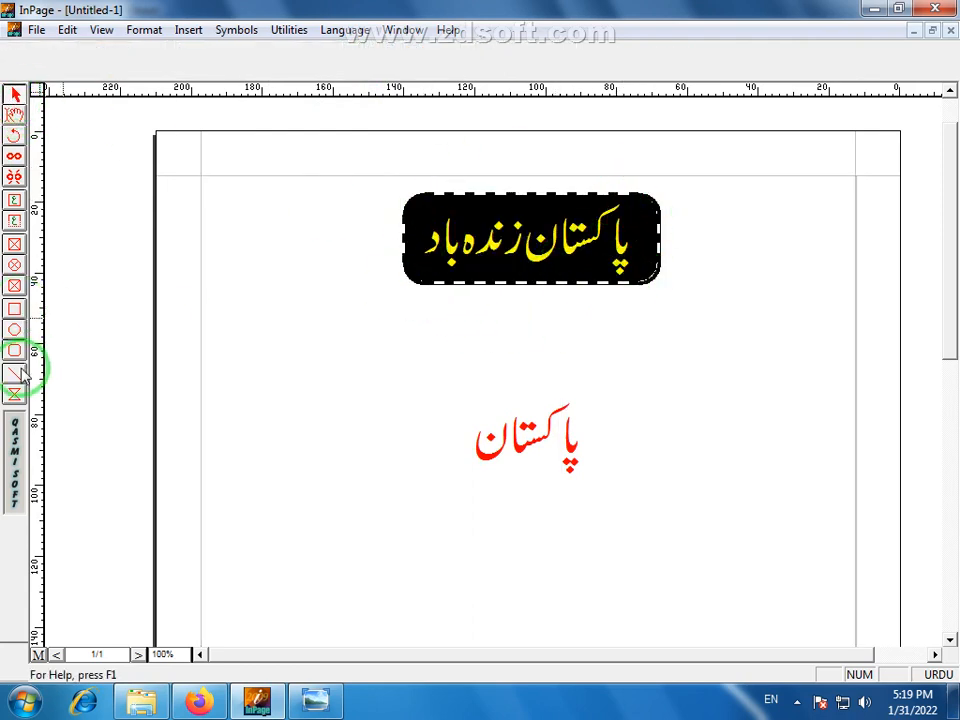
pyautogui.click(15, 330)
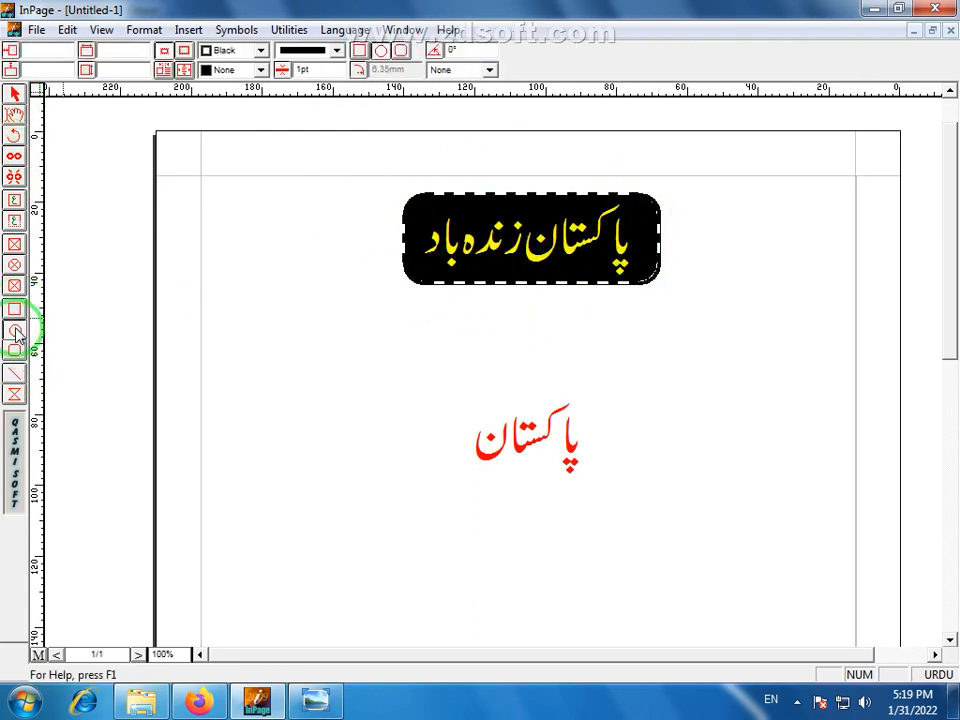
pyautogui.moveTo(557, 438); pyautogui.dragTo(451, 503)
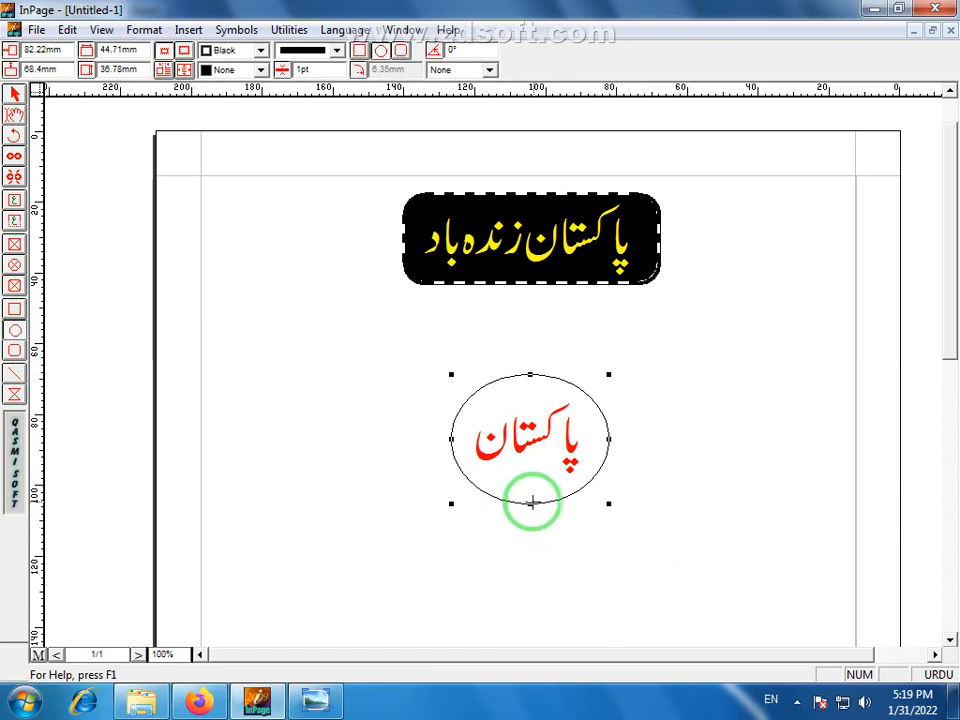
# Step: Shrink the ellipse around the red word to about 40 mm wide and 32 mm high
pyautogui.moveTo(534, 504); pyautogui.dragTo(534, 492)
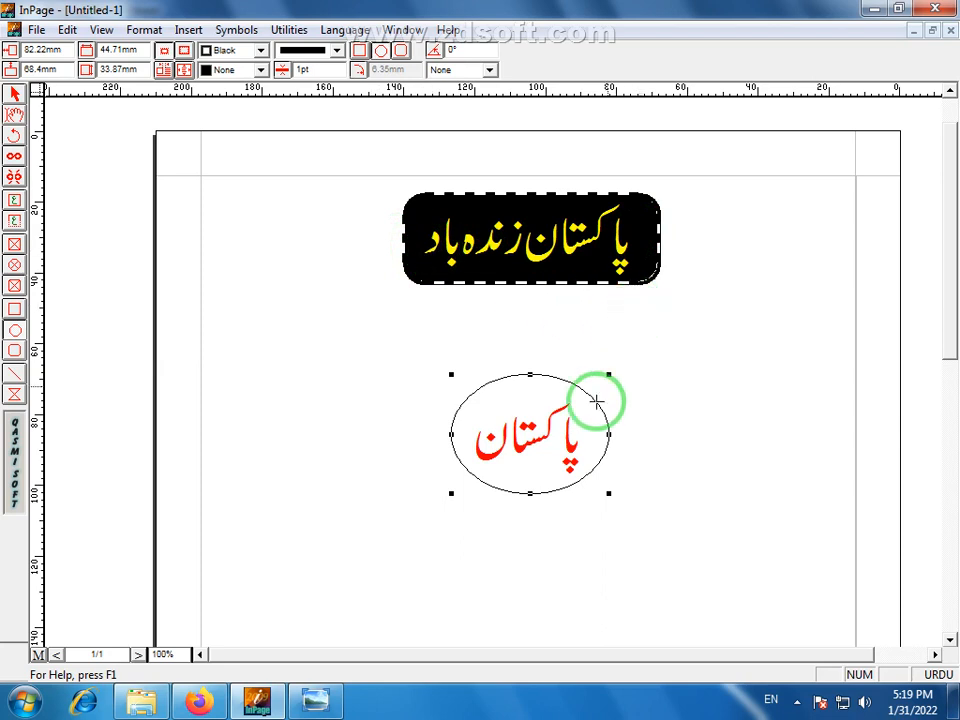
pyautogui.moveTo(529, 375); pyautogui.dragTo(530, 381)
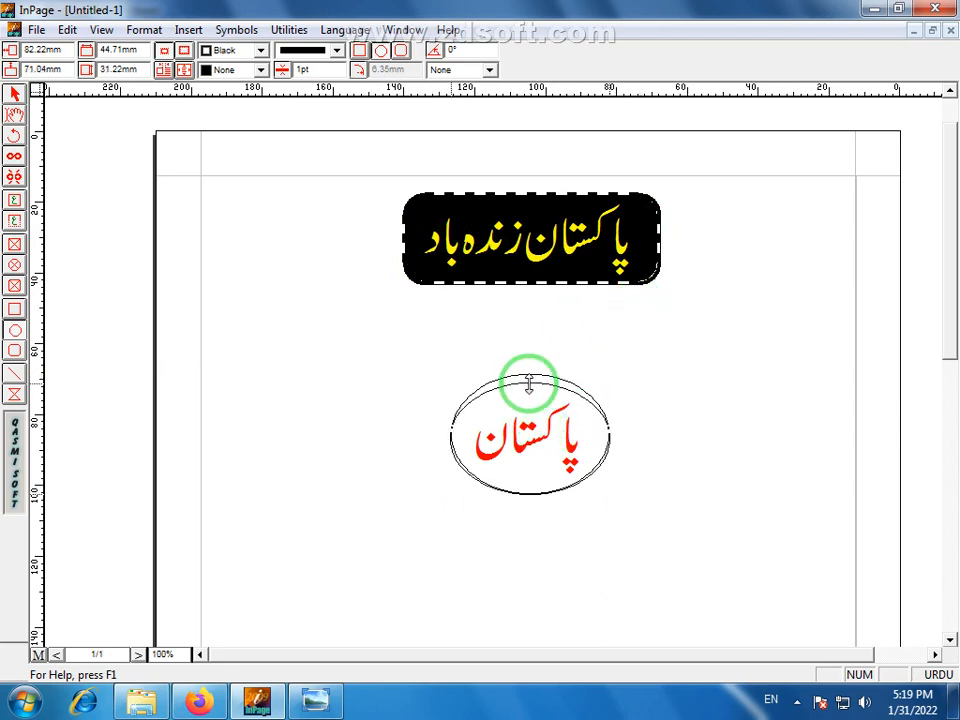
pyautogui.moveTo(451, 437); pyautogui.dragTo(459, 437)
pyautogui.moveTo(609, 437); pyautogui.dragTo(601, 437)
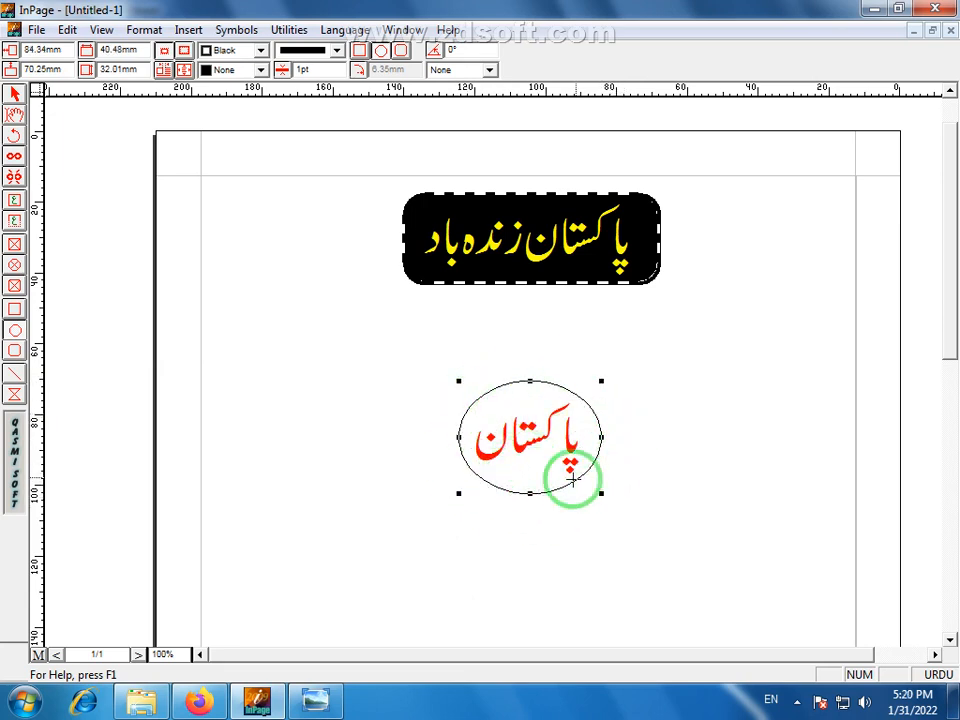
# Step: Fill the ellipse with Yellow and send it behind the red word پاکستان
pyautogui.click(262, 70)
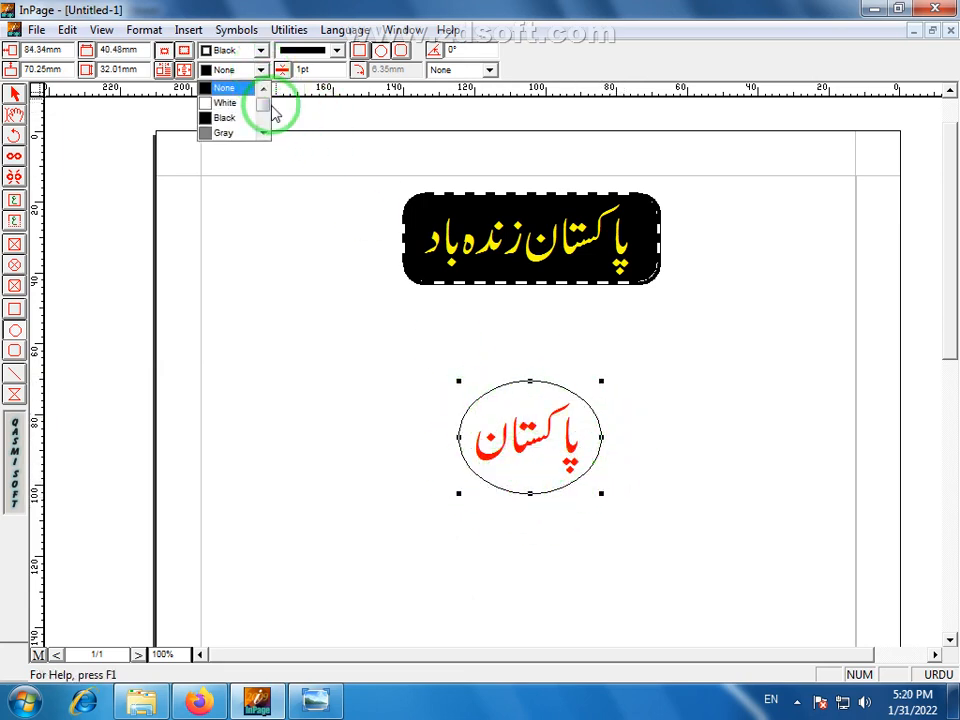
pyautogui.click(263, 133)
pyautogui.click(263, 133)
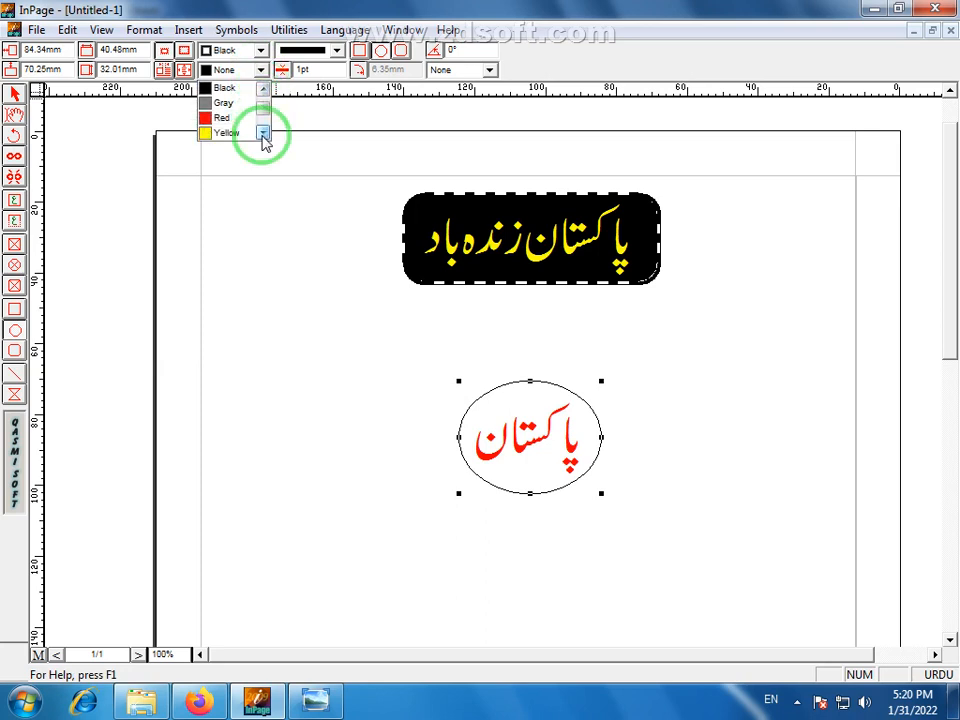
pyautogui.click(240, 134)
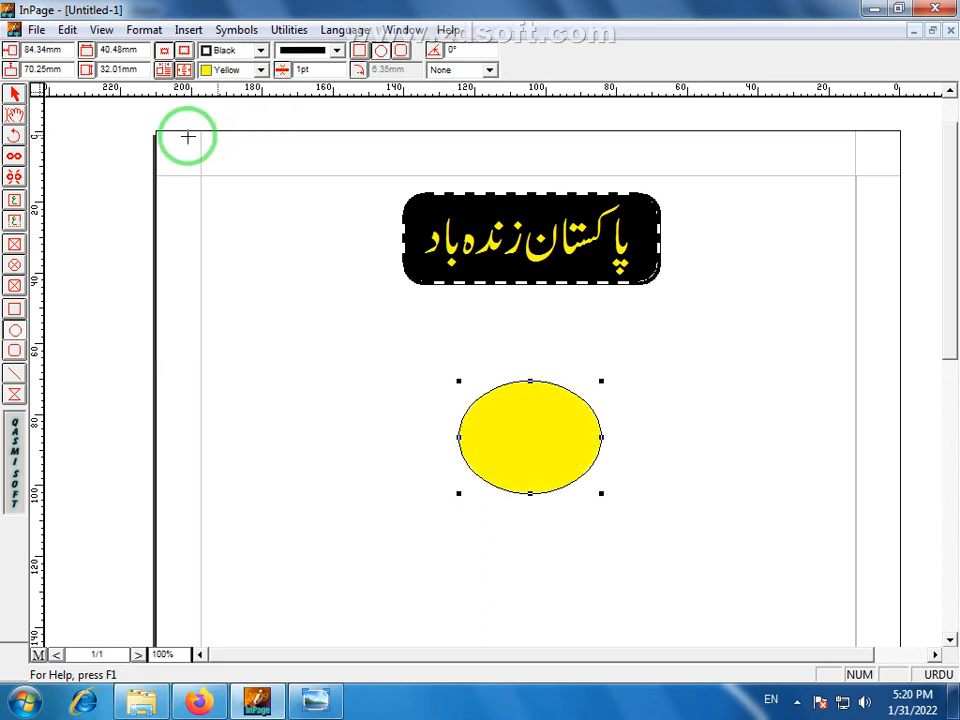
pyautogui.click(67, 30)
pyautogui.click(140, 283)
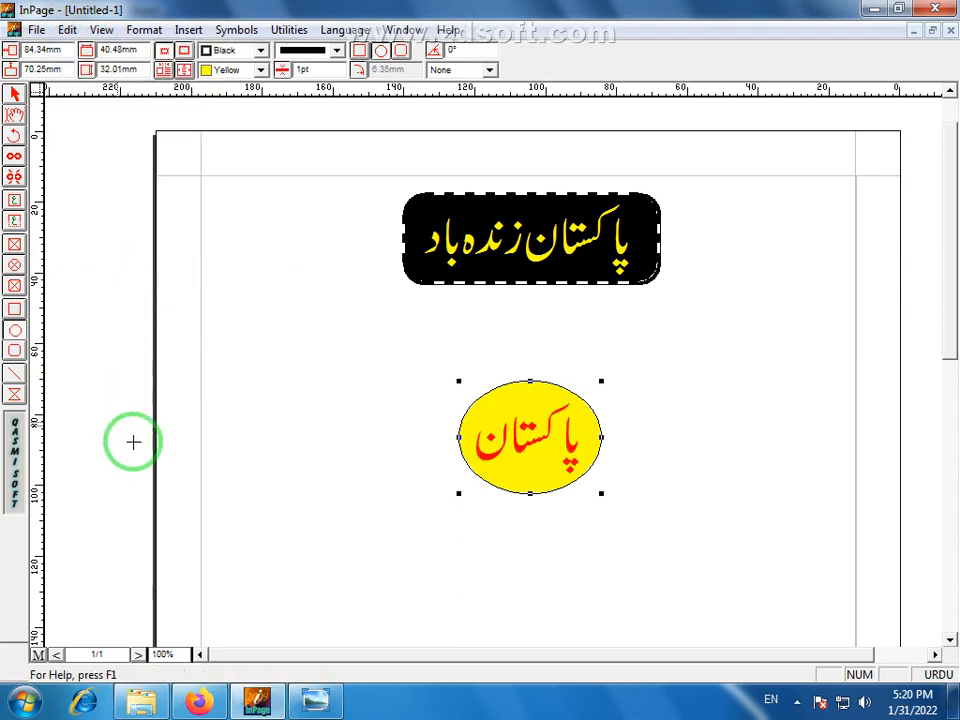
pyautogui.click(712, 456)
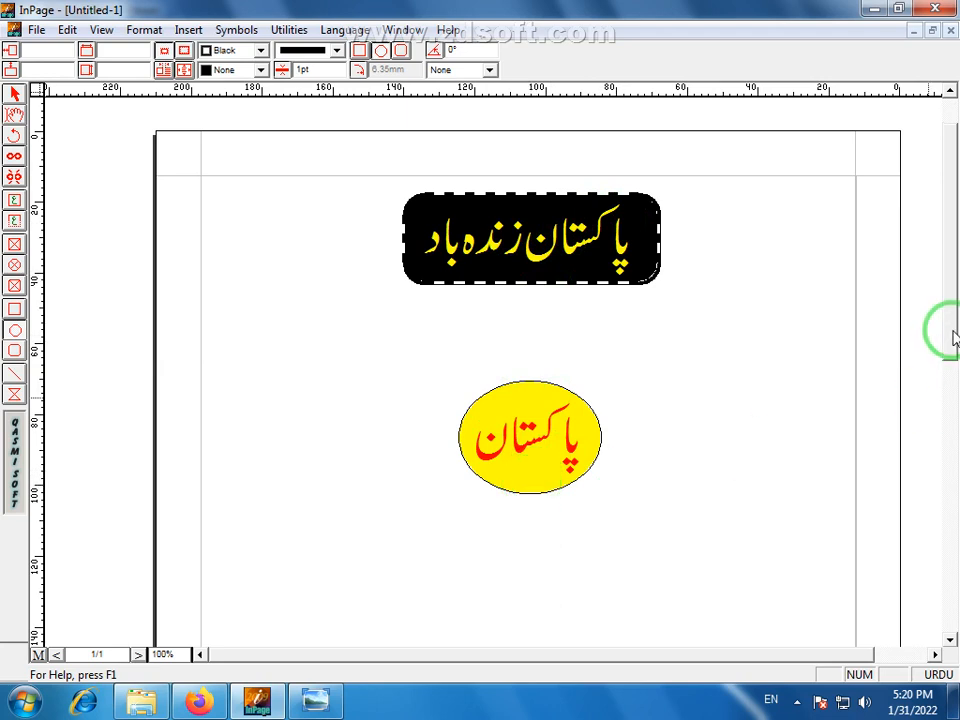
pyautogui.moveTo(951, 335); pyautogui.dragTo(951, 350)
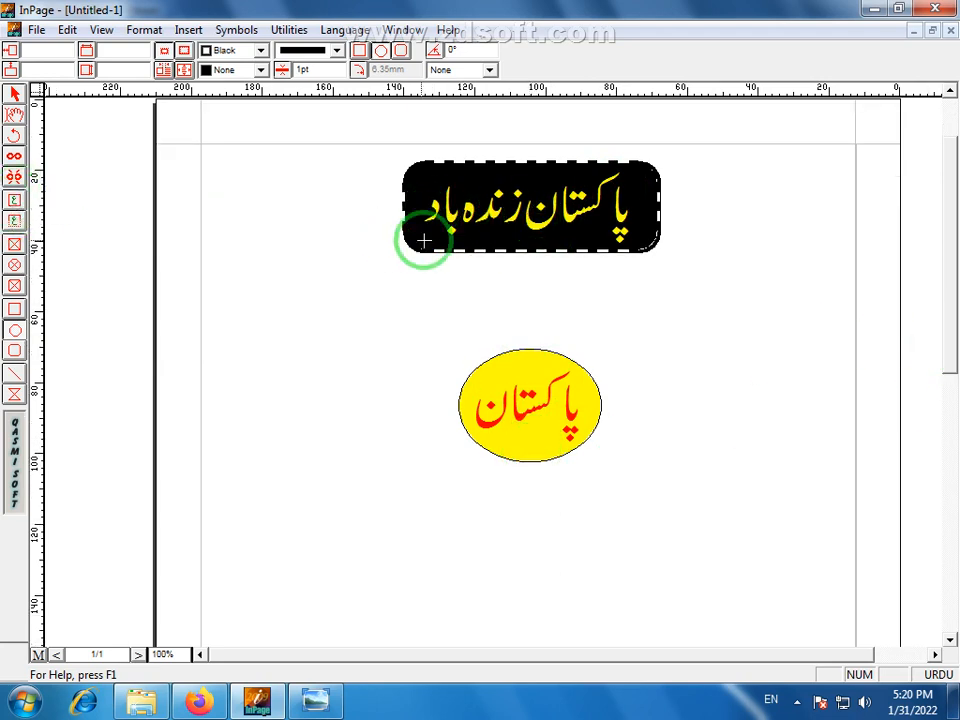
# Step: Insert two line breaks before the yellow heading and check the text's position against the drawn shapes
pyautogui.click(15, 114)
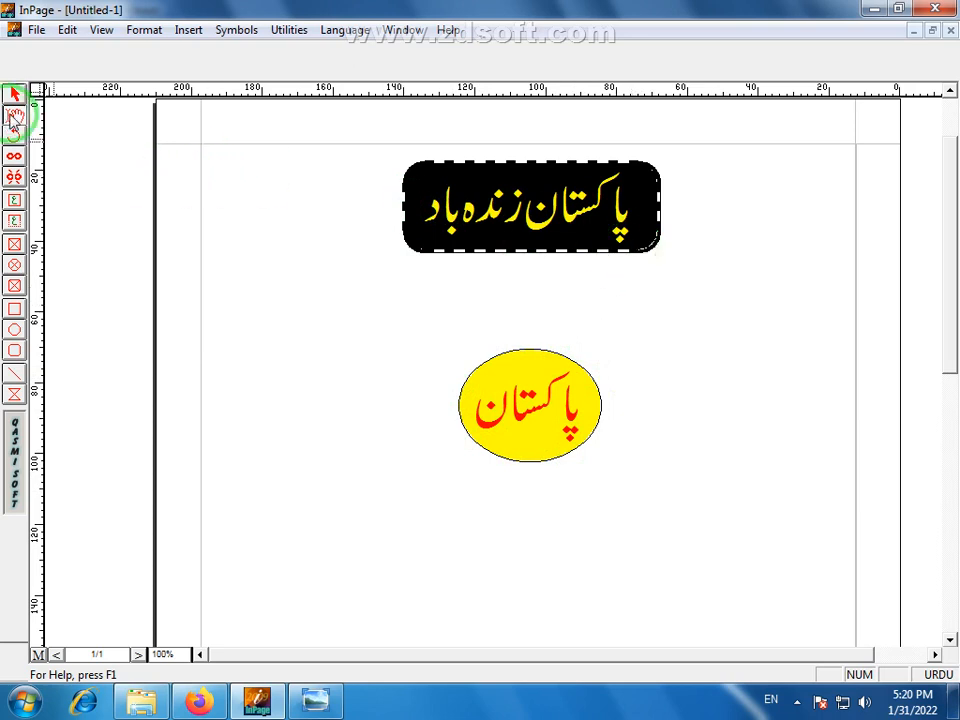
pyautogui.click(632, 208)
pyautogui.press('Return')
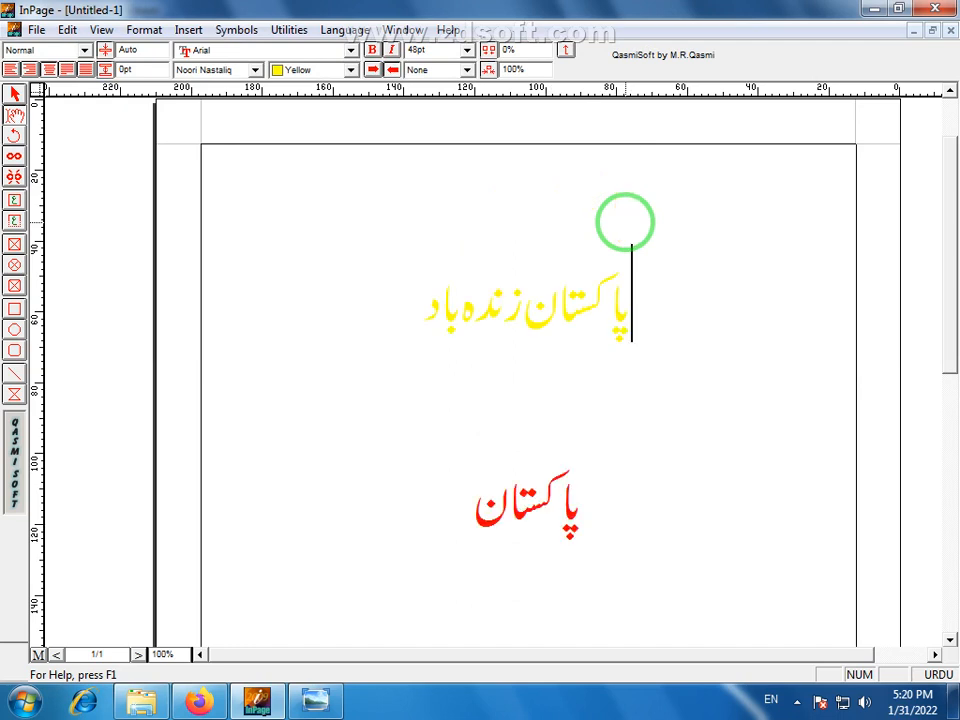
pyautogui.press('Return')
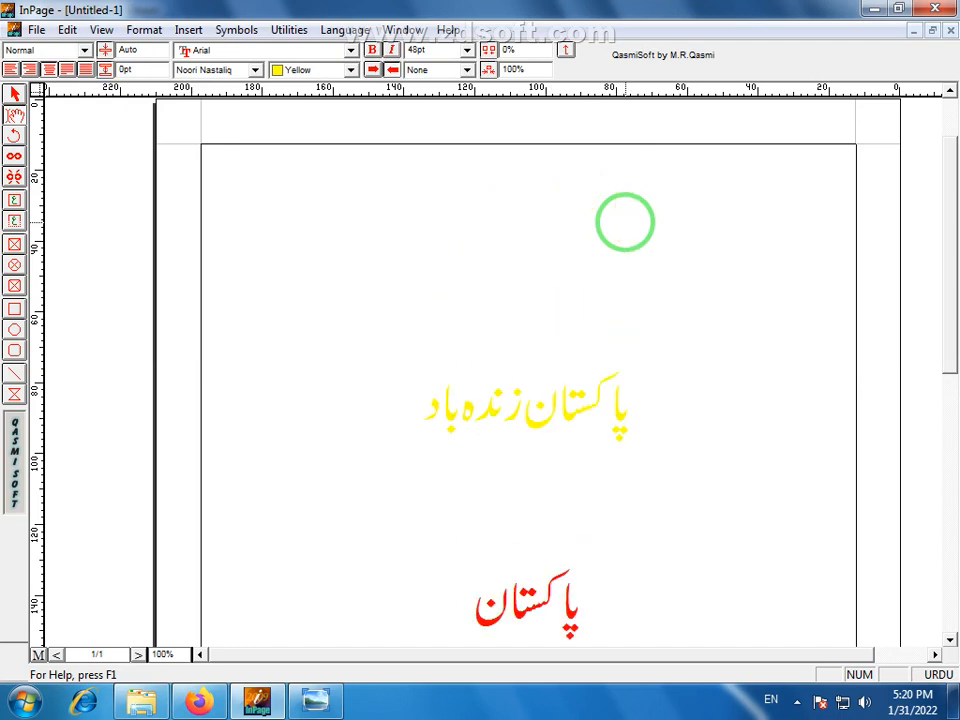
pyautogui.click(15, 94)
pyautogui.click(198, 155)
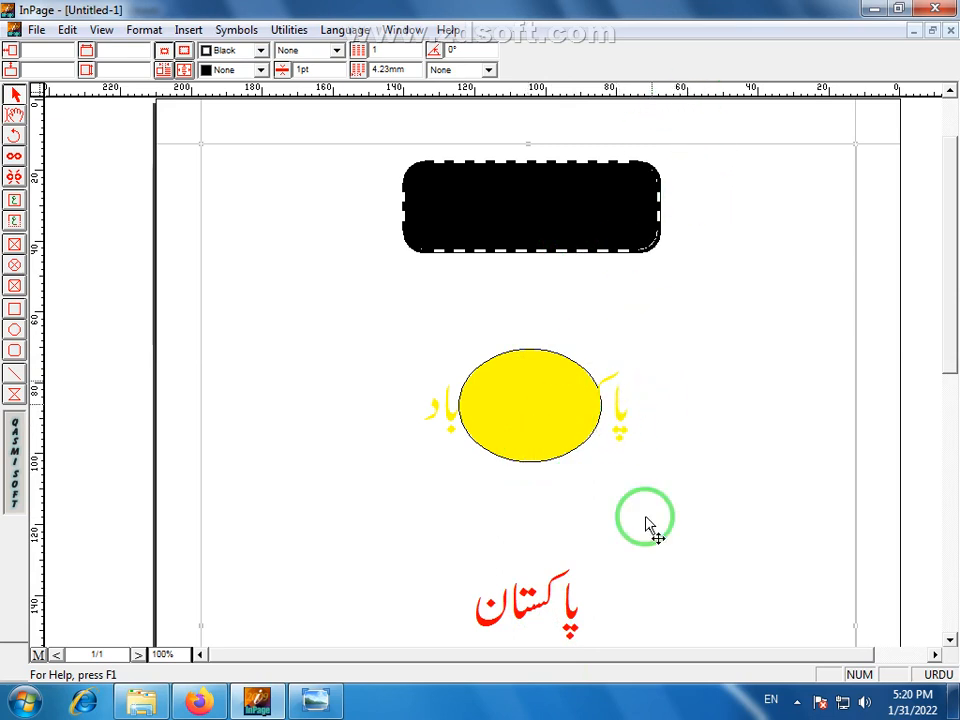
# Step: Remove the two blank lines above the yellow heading to move both texts back onto their shapes
pyautogui.click(15, 114)
pyautogui.click(670, 424)
pyautogui.scroll(-3, 670, 424)
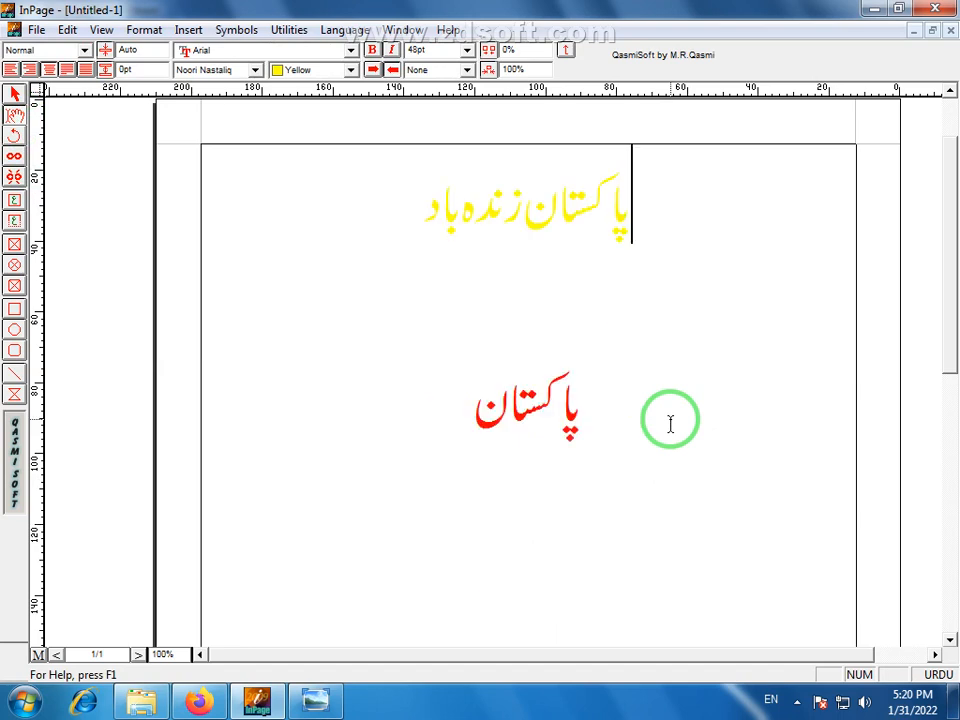
pyautogui.click(16, 100)
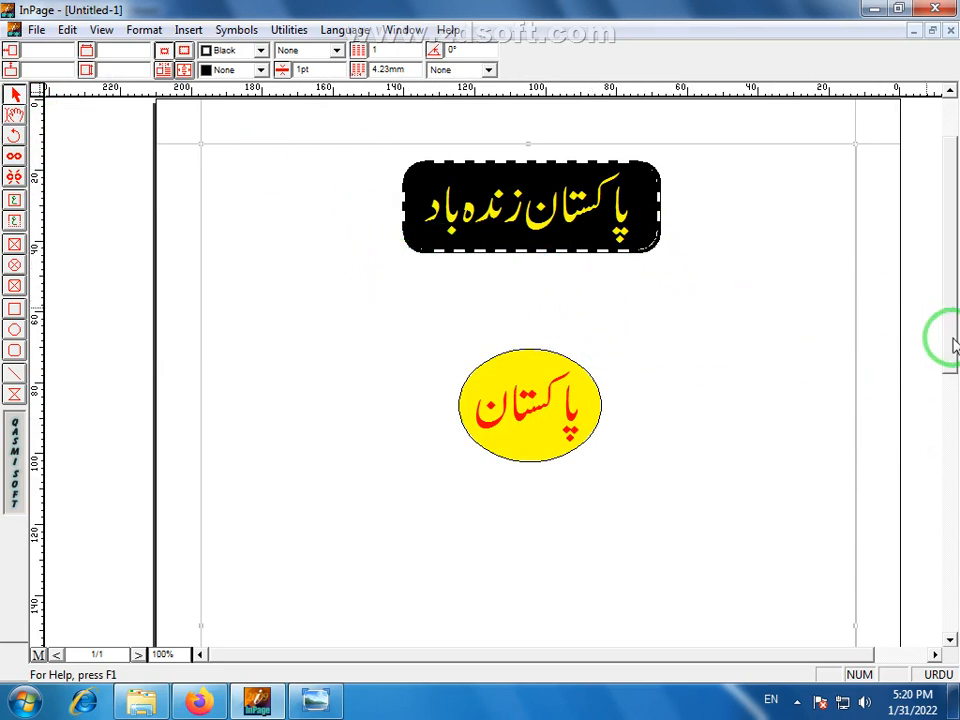
pyautogui.scroll(-3, 951, 381)
pyautogui.scroll(4, 945, 321)
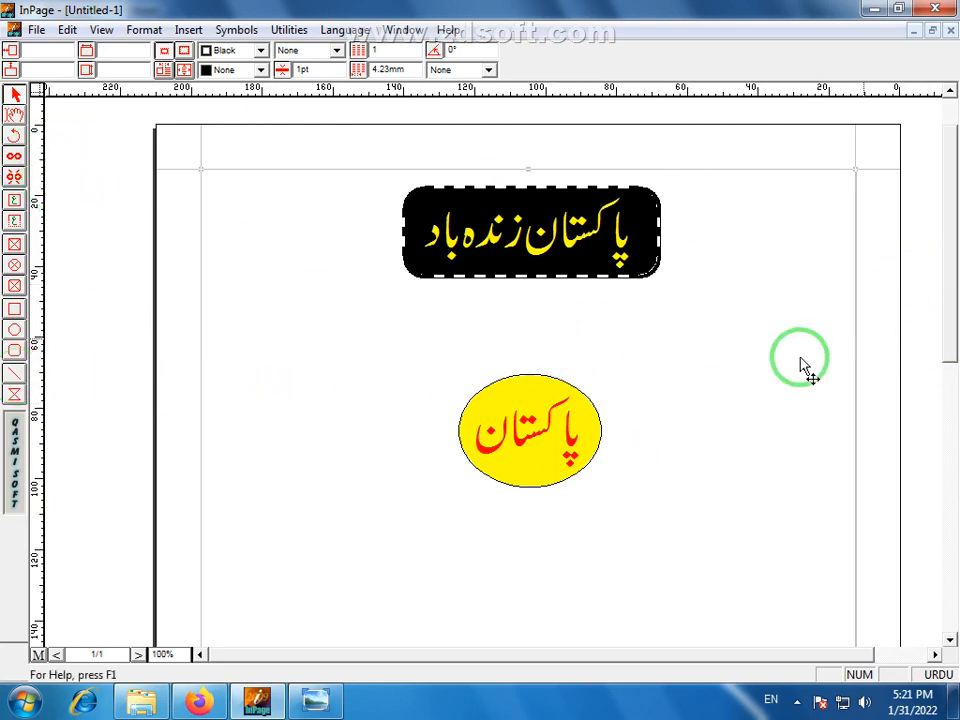
pyautogui.scroll(-2, 945, 321)
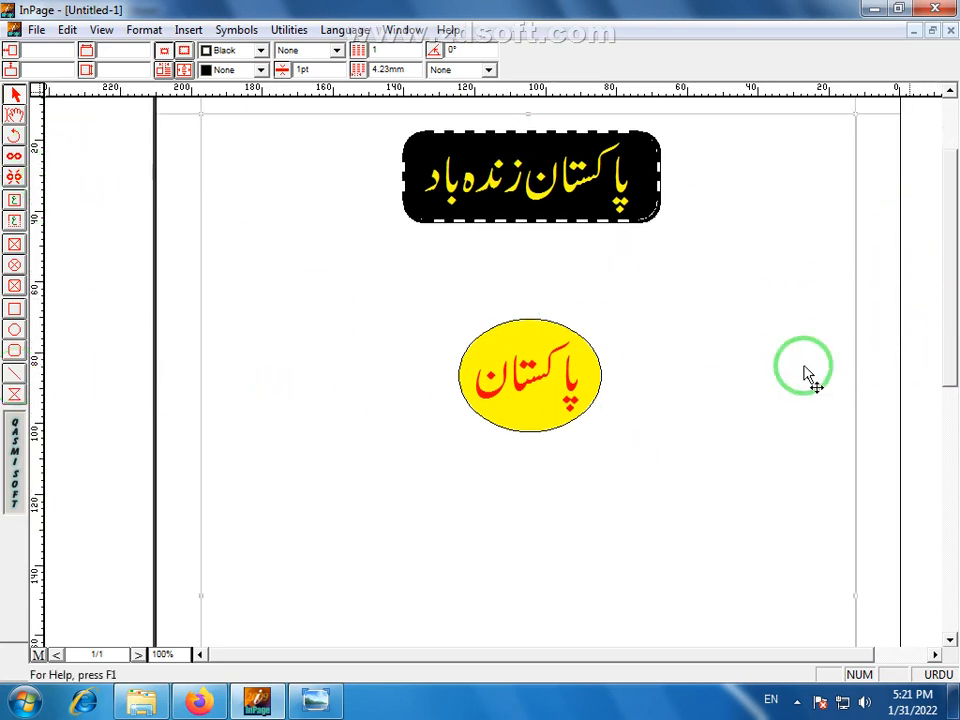
pyautogui.click(15, 114)
pyautogui.click(469, 412)
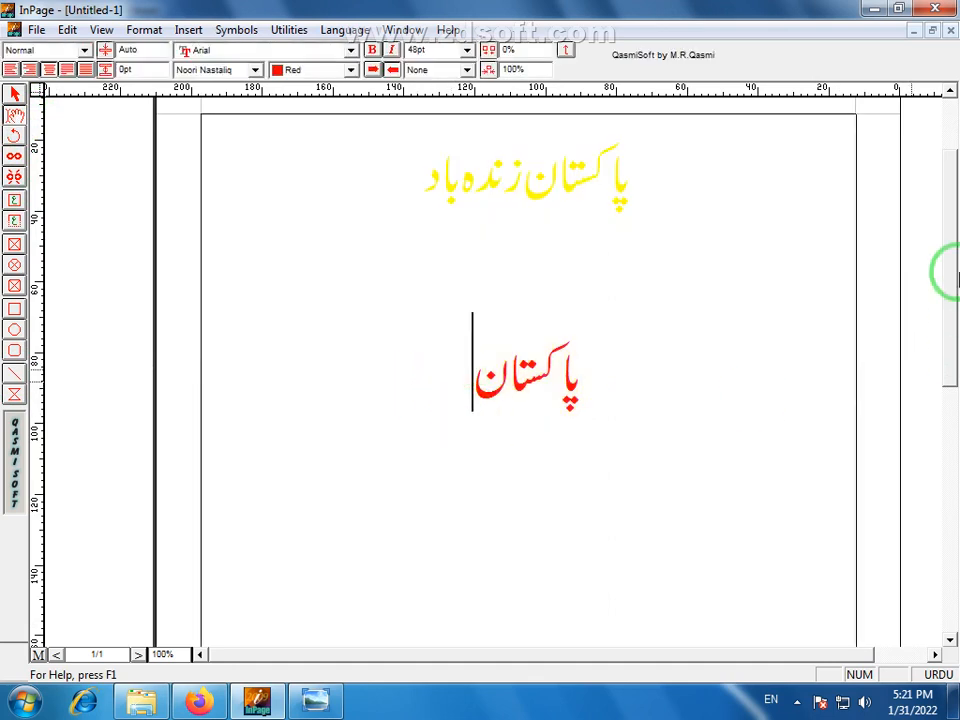
pyautogui.click(15, 94)
pyautogui.click(255, 278)
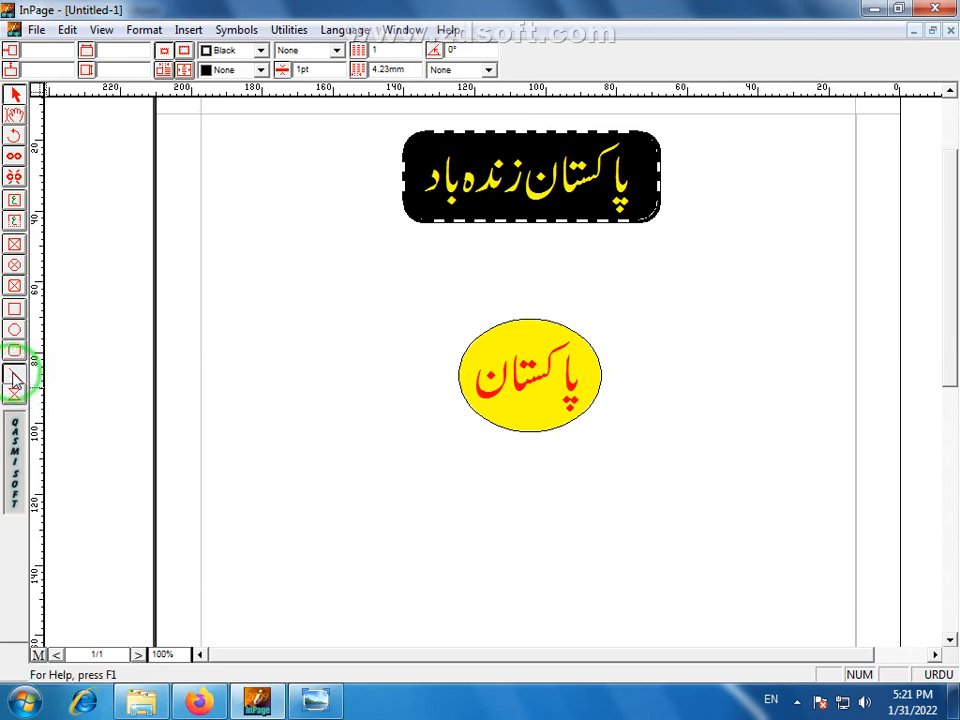
# Step: Draw a horizontal line about 156 mm long between the black rounded rectangle and the yellow ellipse
pyautogui.click(15, 375)
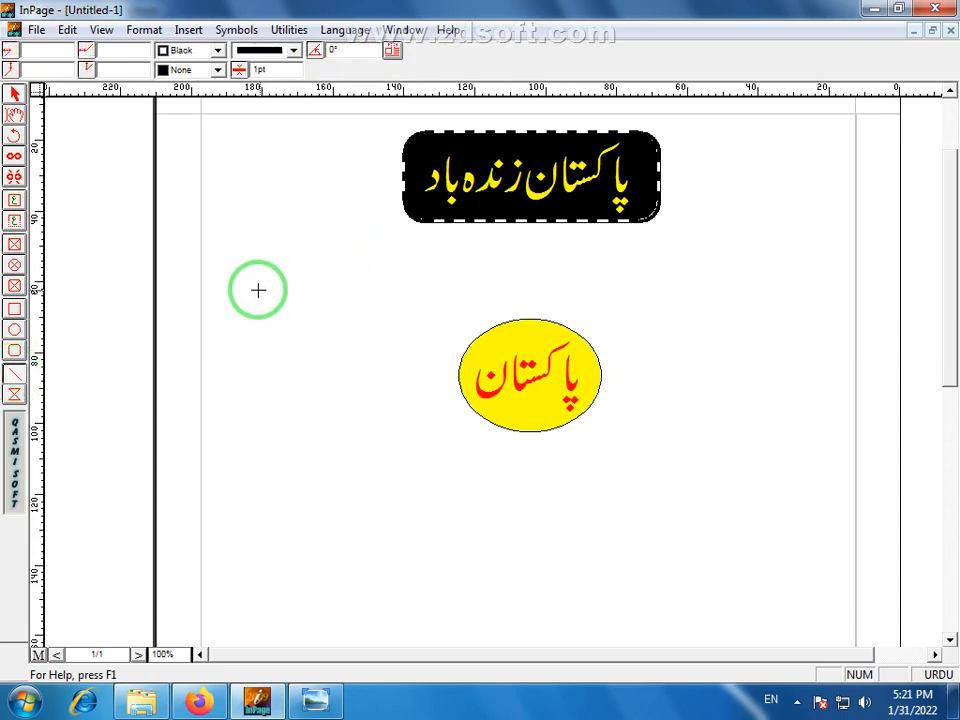
pyautogui.moveTo(256, 290); pyautogui.dragTo(806, 289)
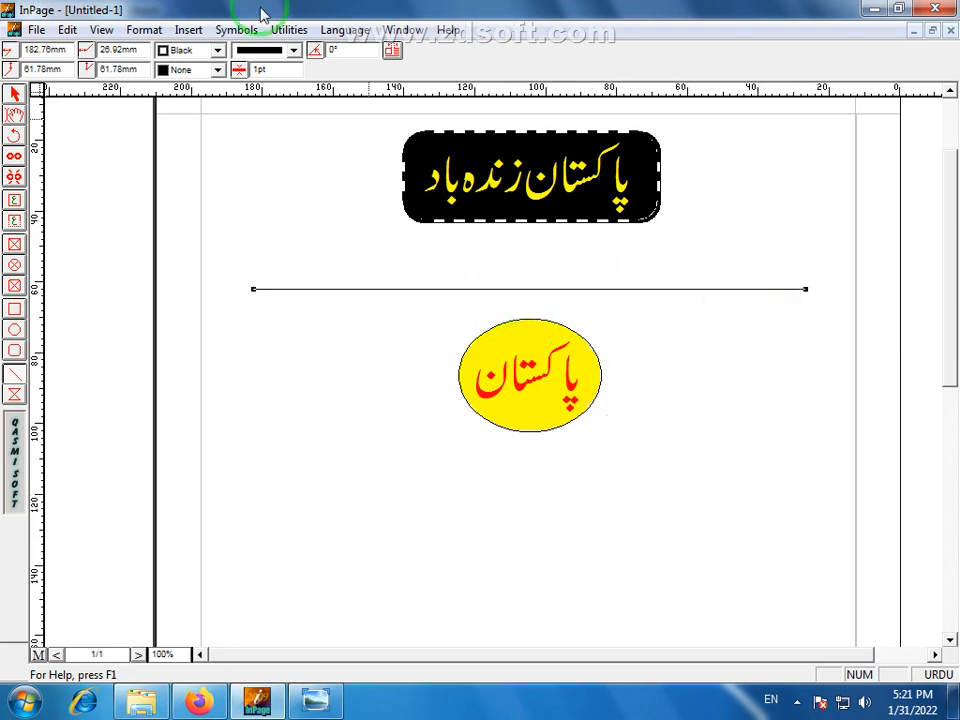
# Step: Look through the available border patterns and set the horizontal line's border width to 5 pt
pyautogui.click(294, 50)
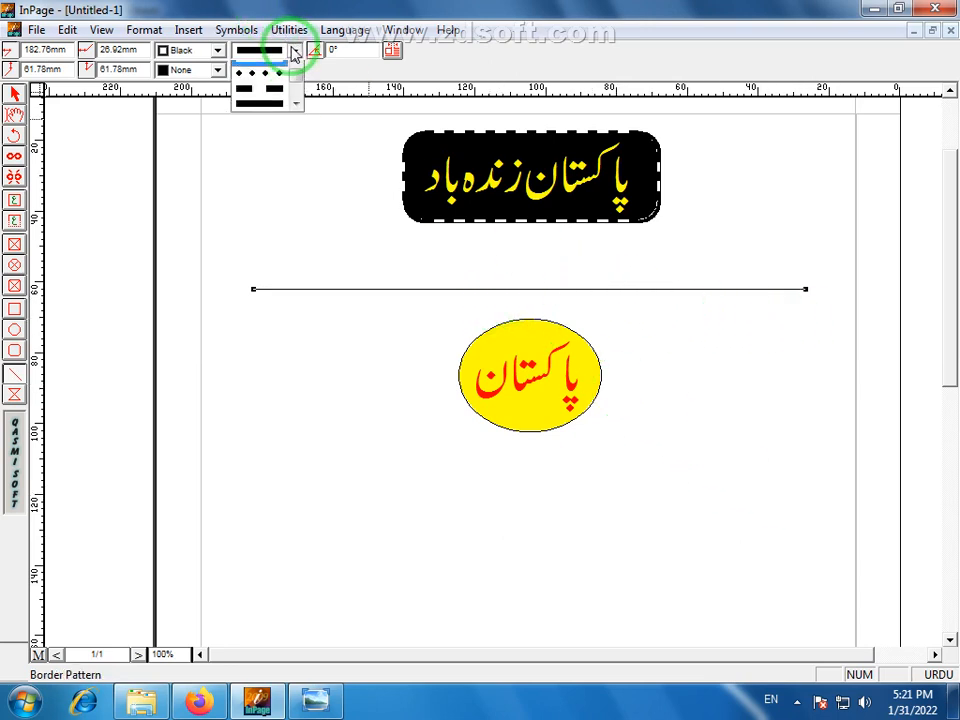
pyautogui.click(297, 114)
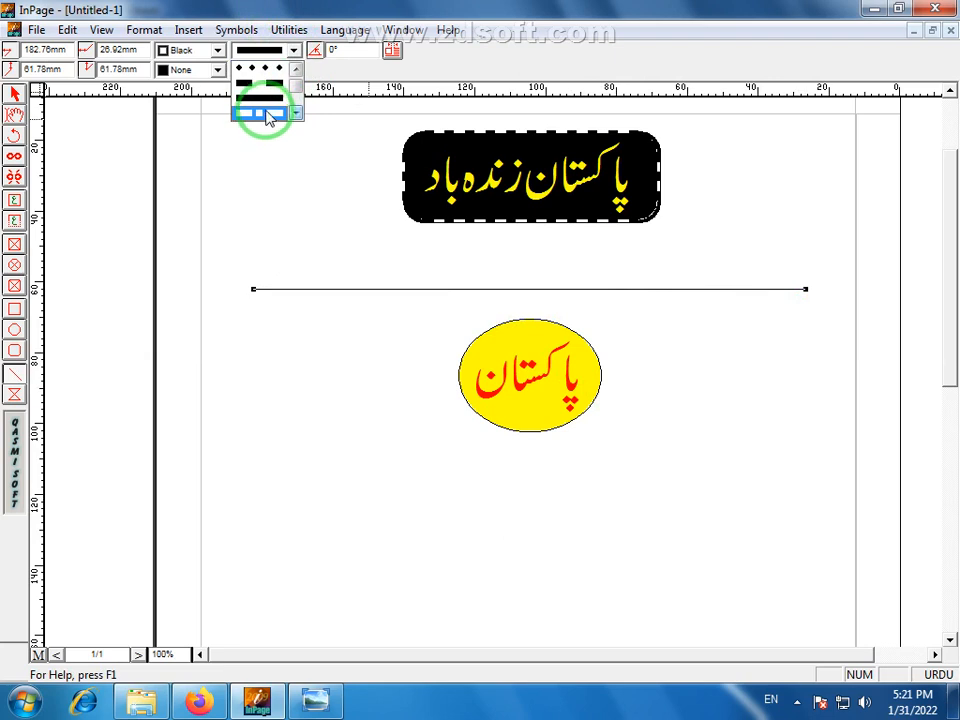
pyautogui.click(296, 113)
pyautogui.click(296, 113)
pyautogui.click(296, 113)
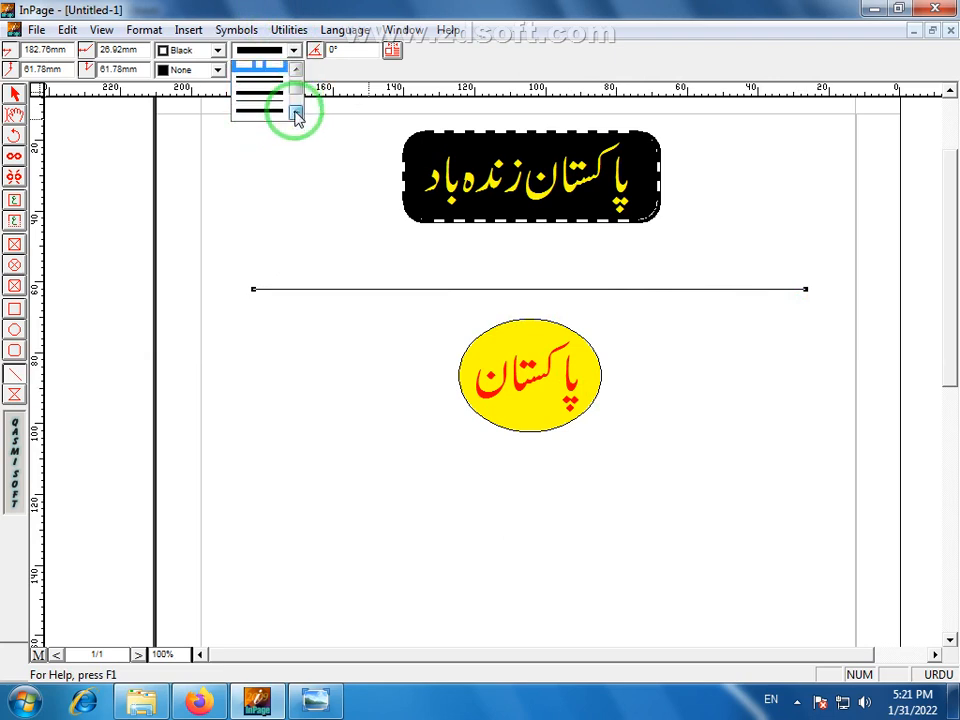
pyautogui.click(296, 113)
pyautogui.click(296, 113)
pyautogui.click(296, 113)
pyautogui.click(296, 113)
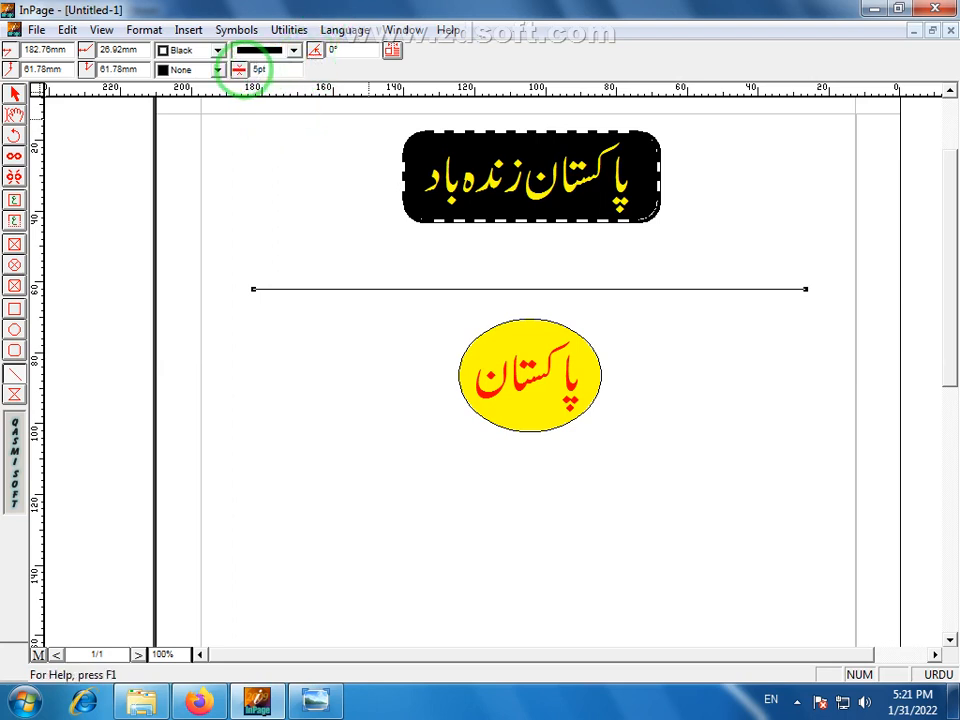
pyautogui.press('Return')
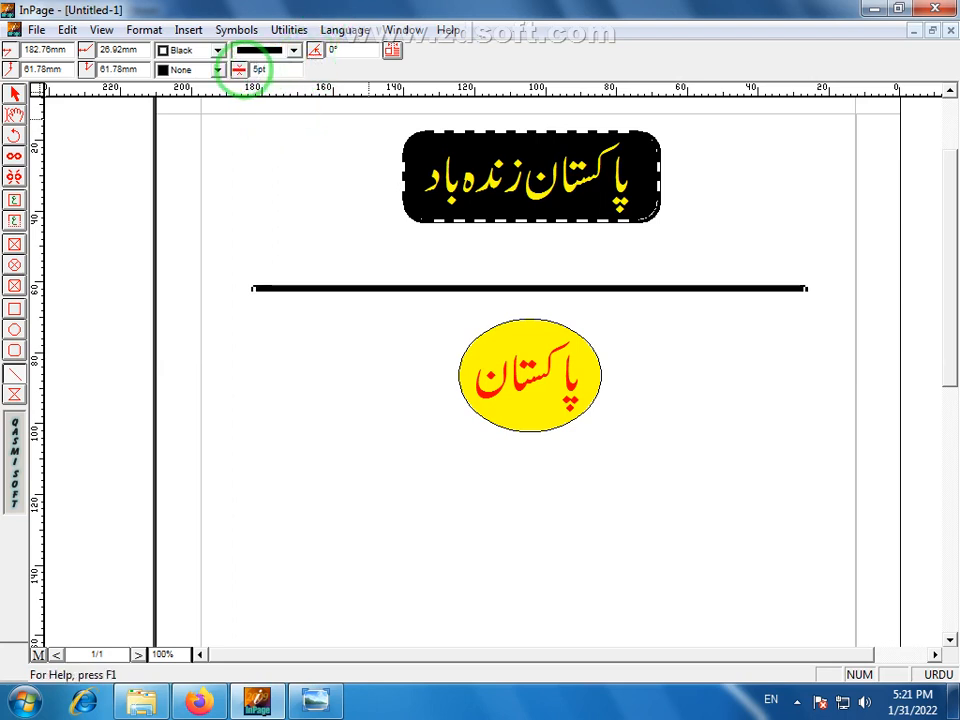
# Step: Try the dotted, dashed and black-and-white striped border patterns on the horizontal line
pyautogui.click(295, 52)
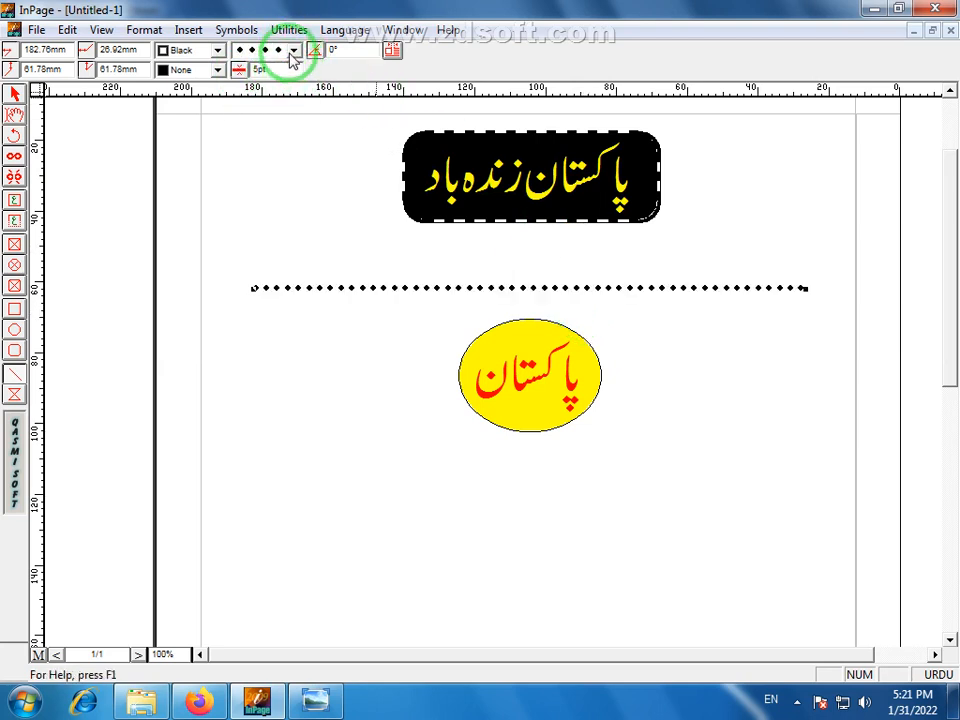
pyautogui.click(291, 55)
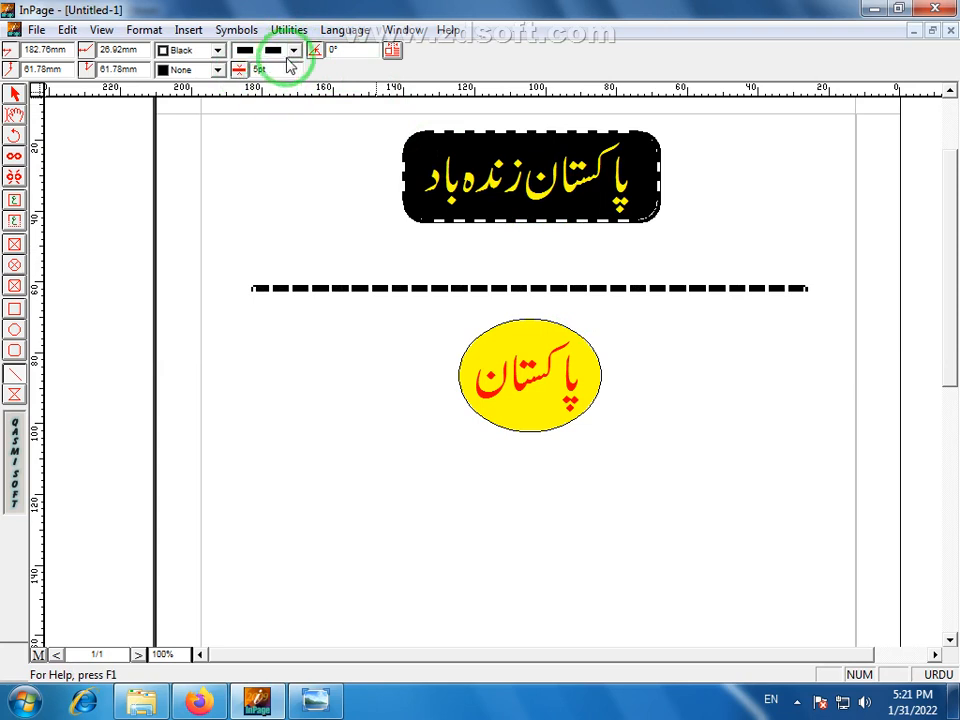
pyautogui.click(294, 52)
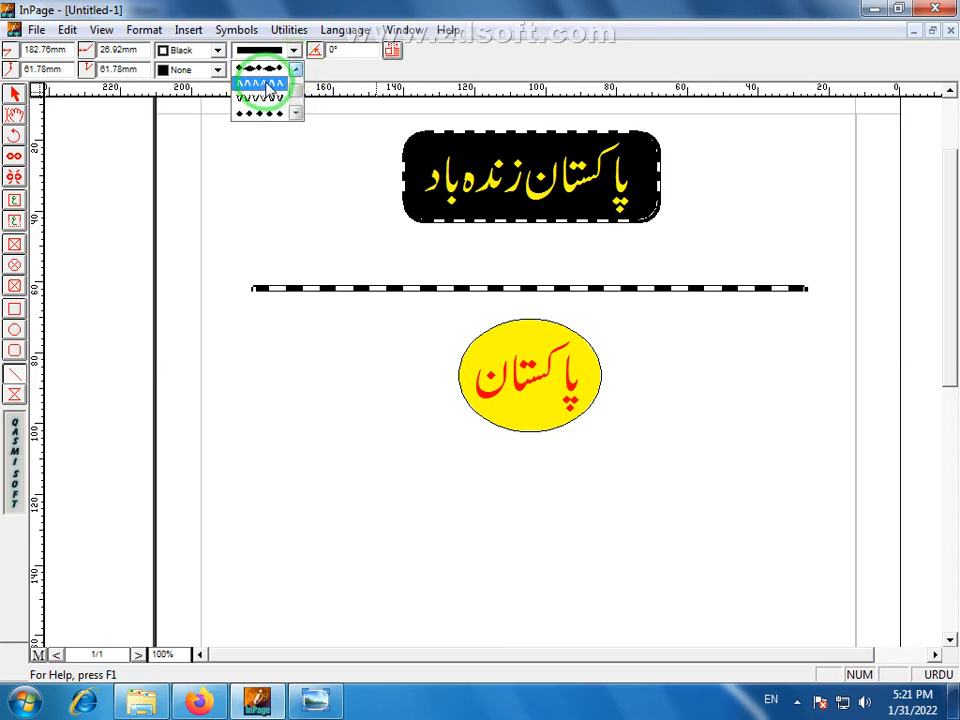
# Step: Apply the repeating inverted-V border pattern to the horizontal line and increase its border width to 40 pt
pyautogui.click(270, 86)
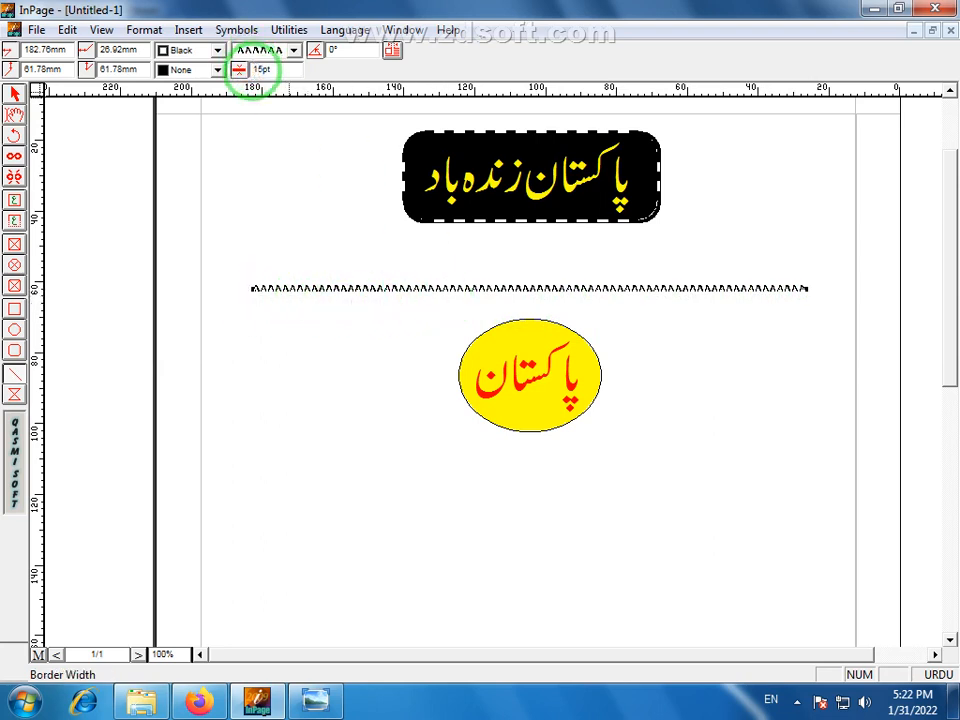
pyautogui.press('Return')
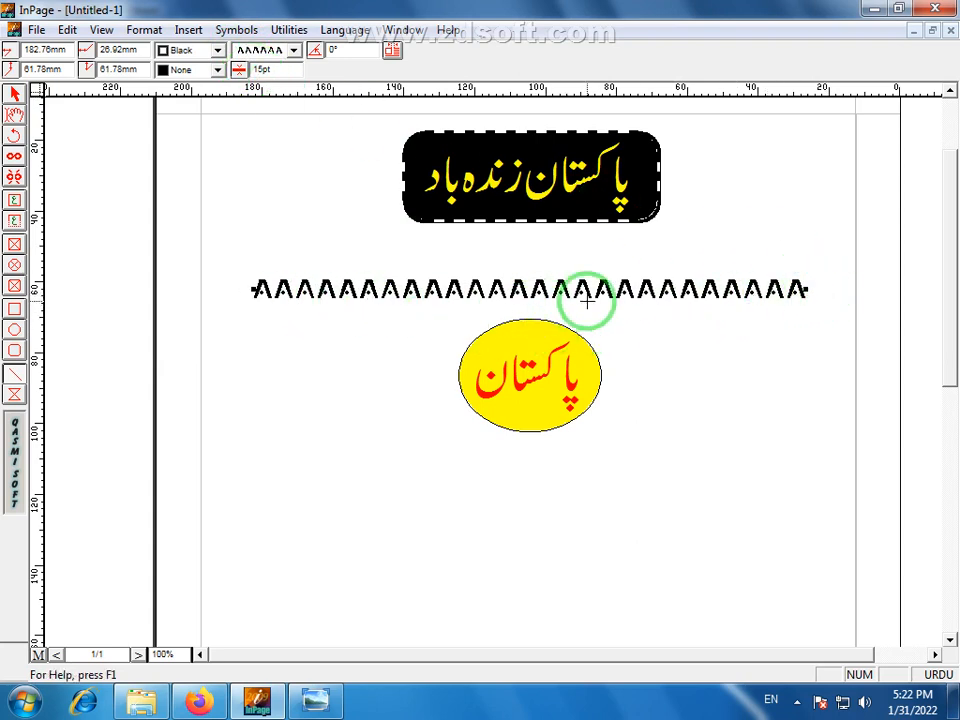
pyautogui.doubleClick(260, 69)
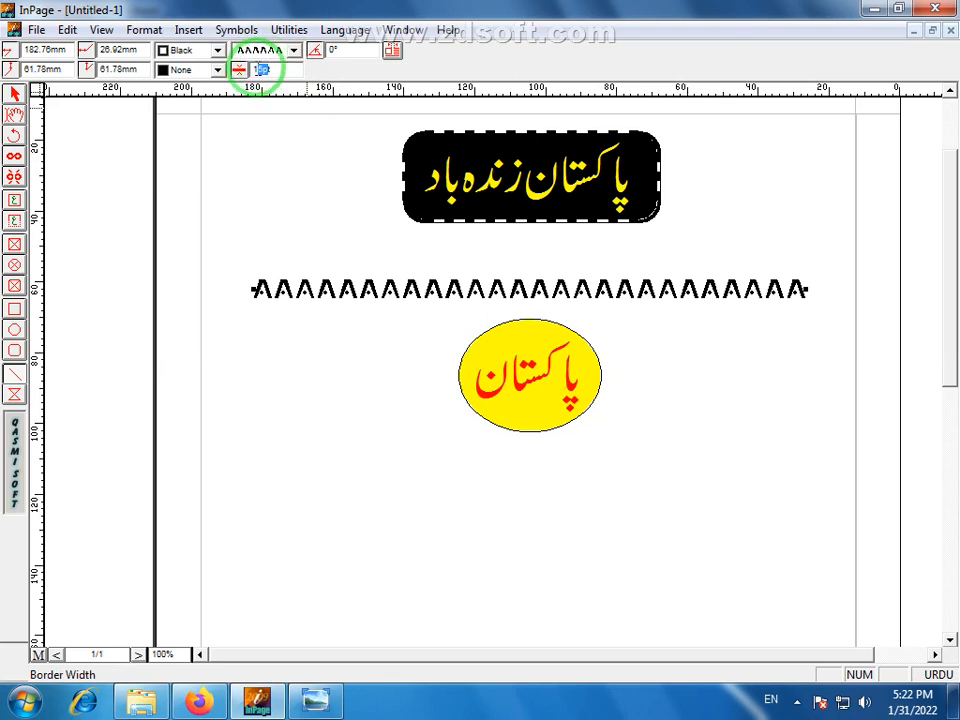
pyautogui.click(260, 70)
pyautogui.moveTo(262, 69); pyautogui.dragTo(251, 80)
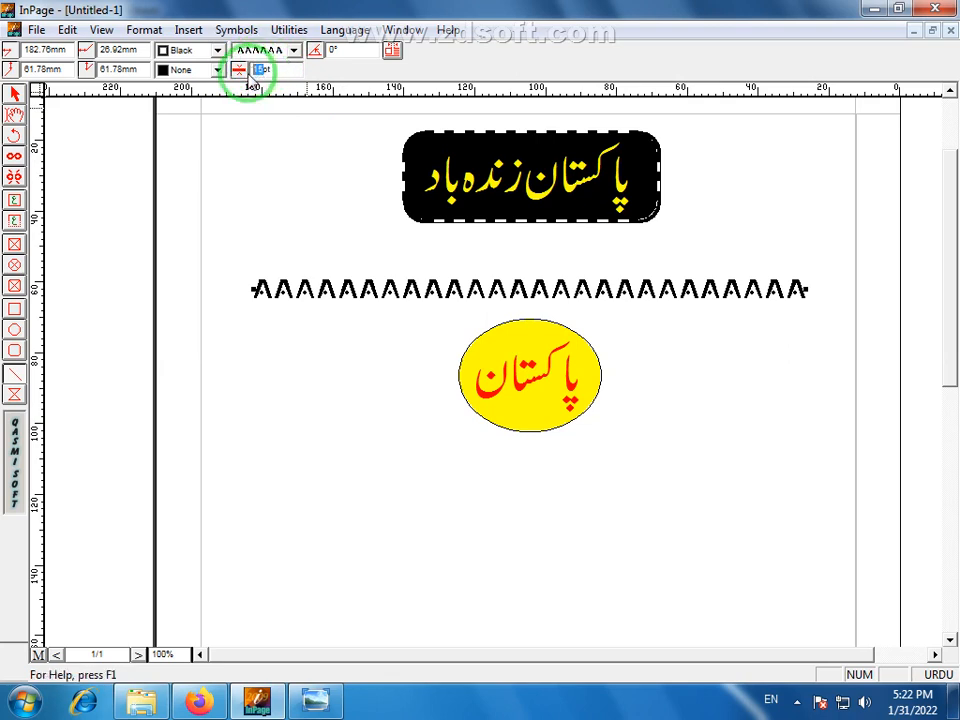
pyautogui.press('Return')
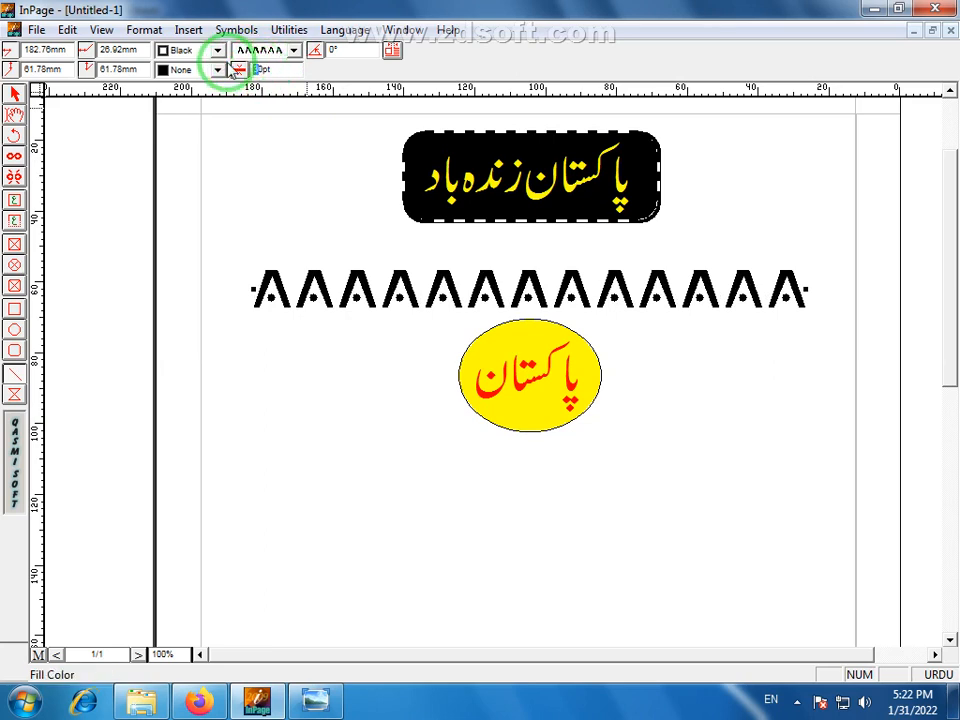
pyautogui.press('Return')
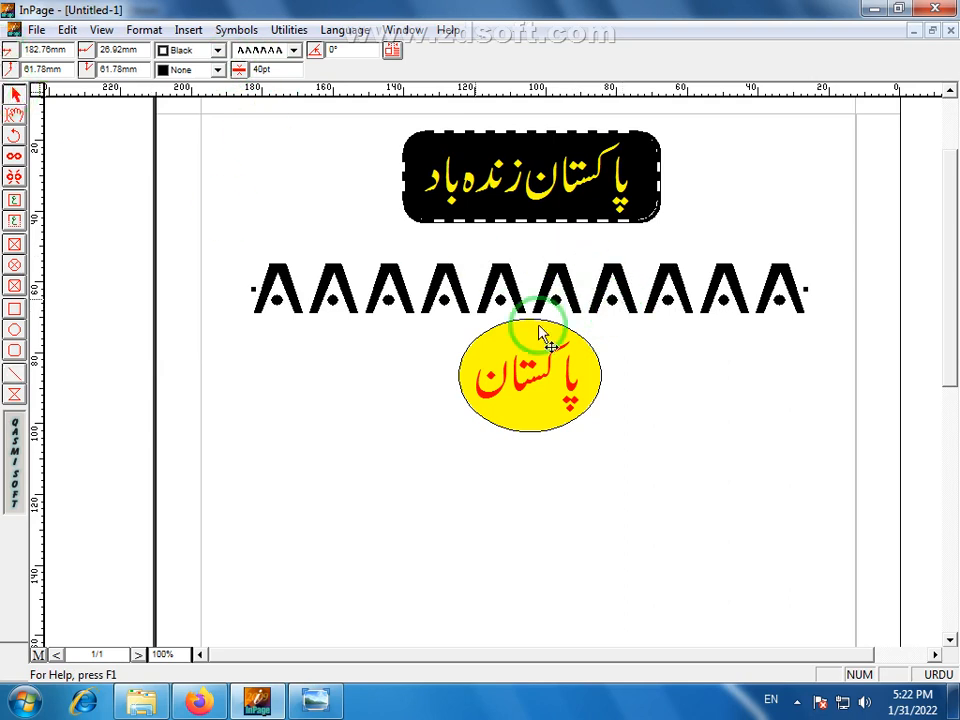
# Step: Move the patterned line slightly up to about 60.5 mm vertically, between the black rectangle and the yellow ellipse
pyautogui.moveTo(520, 300); pyautogui.dragTo(502, 294)
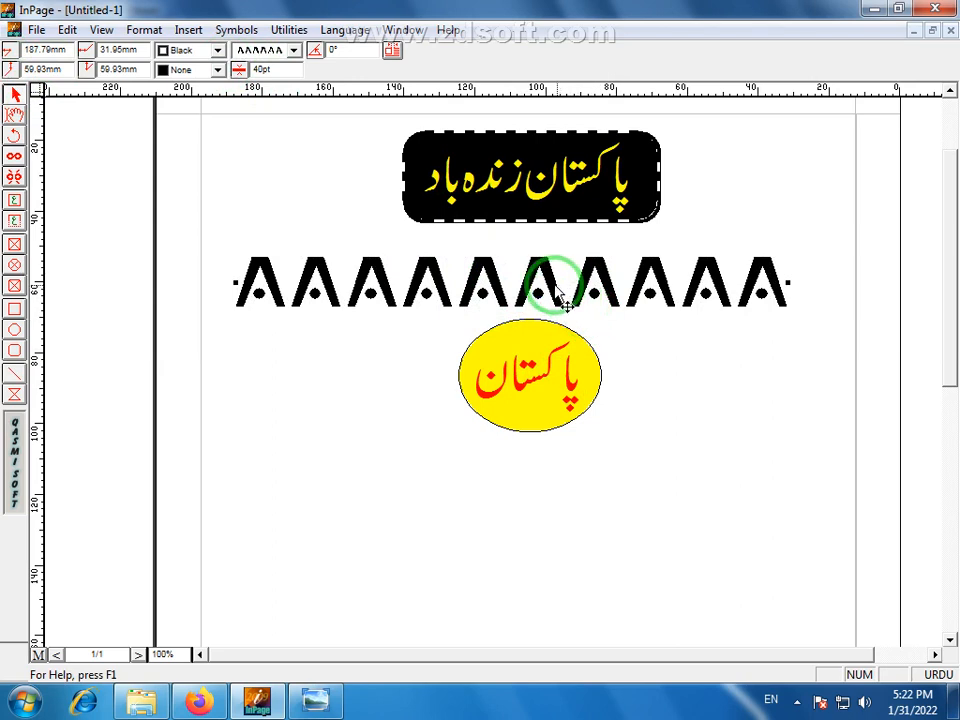
pyautogui.moveTo(561, 289)
pyautogui.mouseDown()
pyautogui.moveTo(567, 299)
pyautogui.moveTo(553, 292)
pyautogui.moveTo(560, 300)
pyautogui.mouseUp()
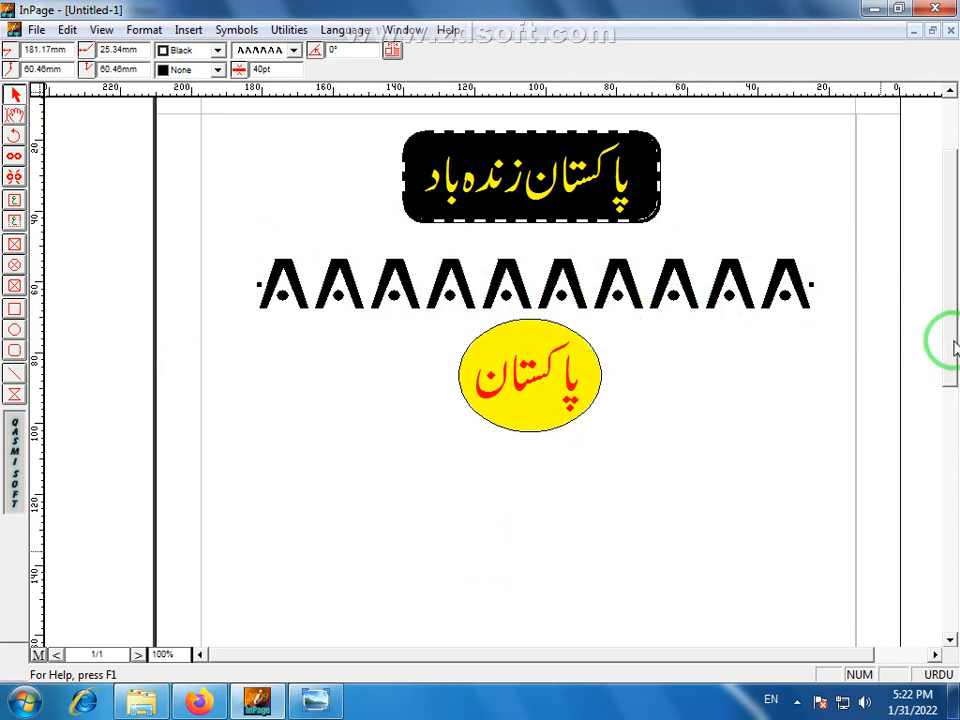
pyautogui.scroll(-1, 561, 141)
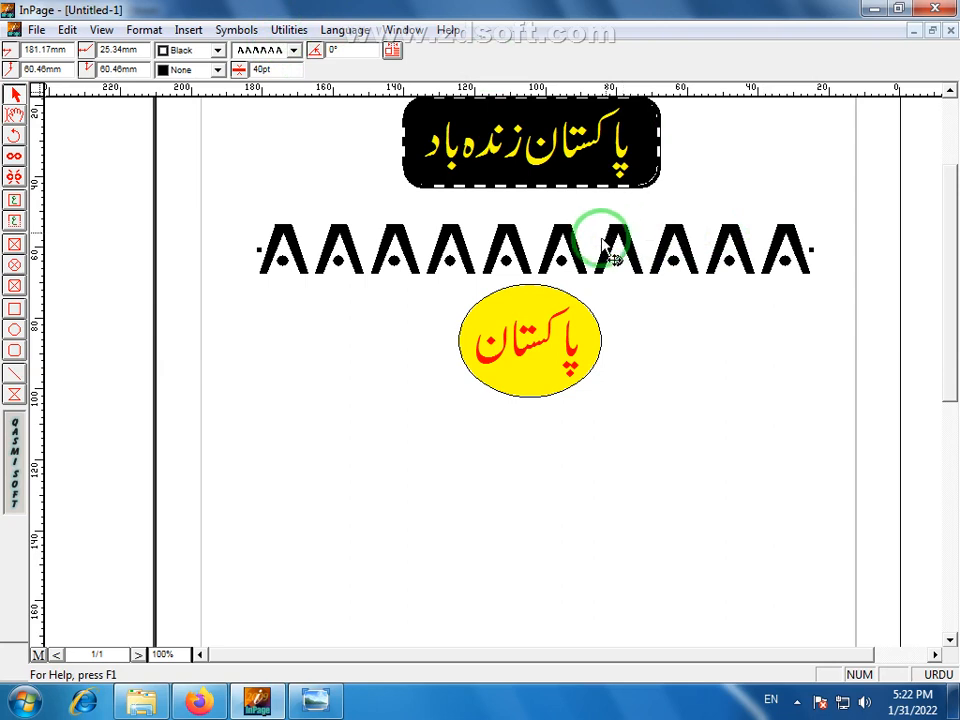
# Step: Copy the horizontal inverted-V patterned line located above the yellow ellipse
pyautogui.rightClick(516, 246)
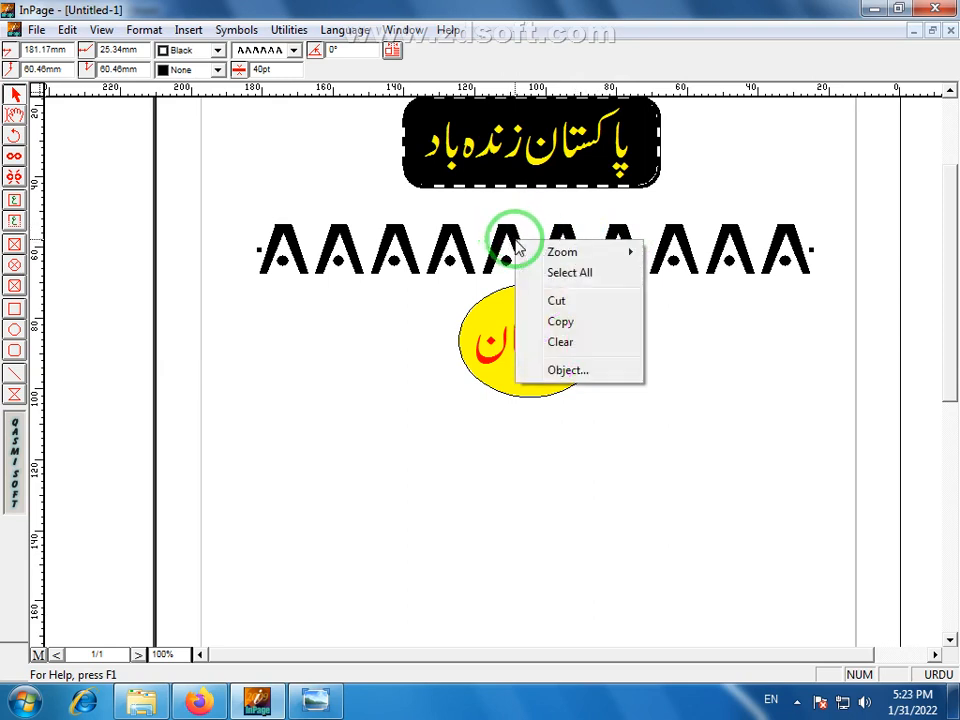
pyautogui.click(510, 231)
pyautogui.rightClick(513, 239)
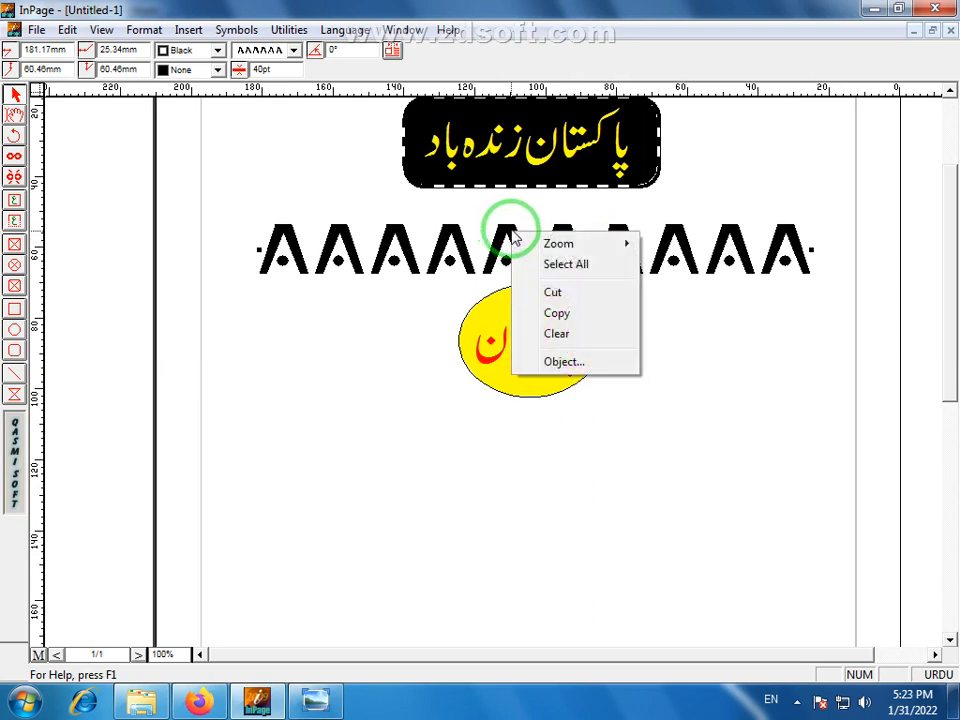
pyautogui.click(560, 314)
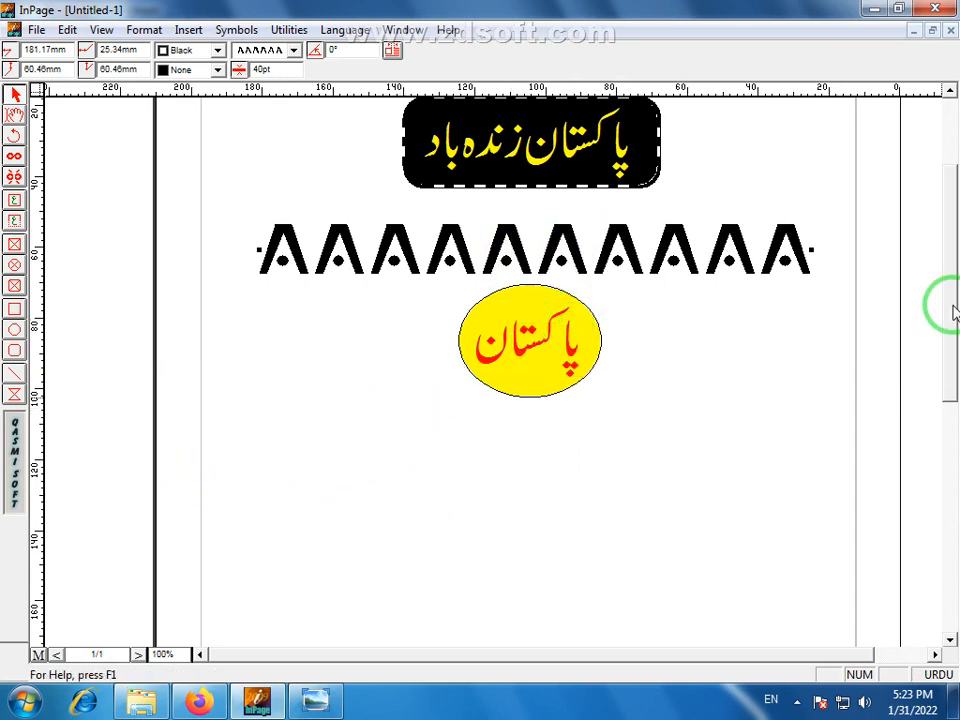
pyautogui.scroll(-6, 955, 400)
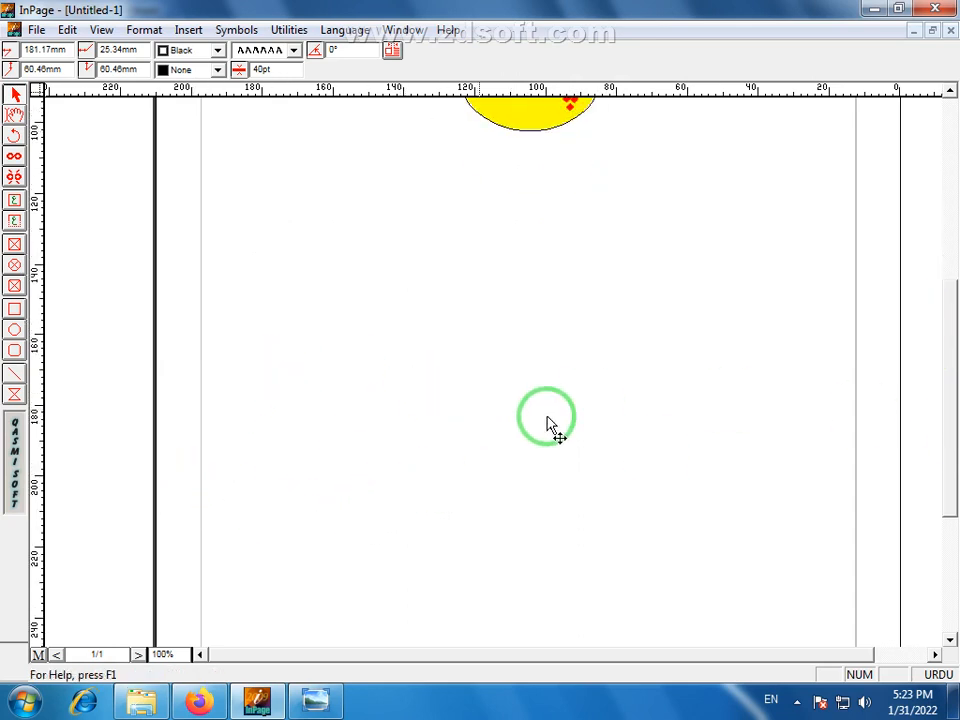
pyautogui.scroll(5, 955, 403)
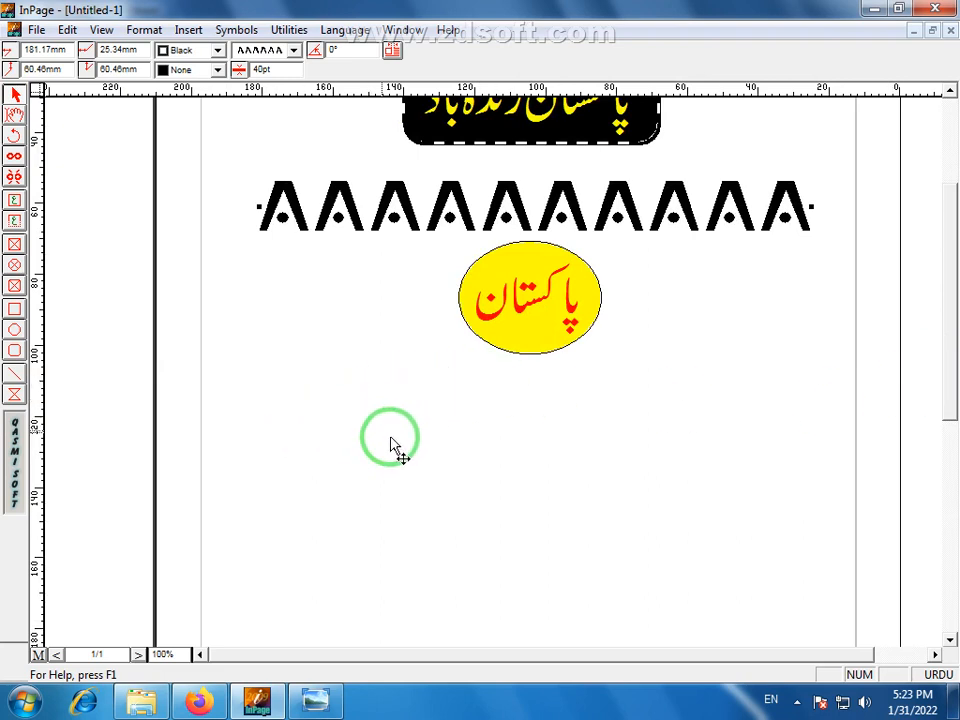
pyautogui.click(342, 435)
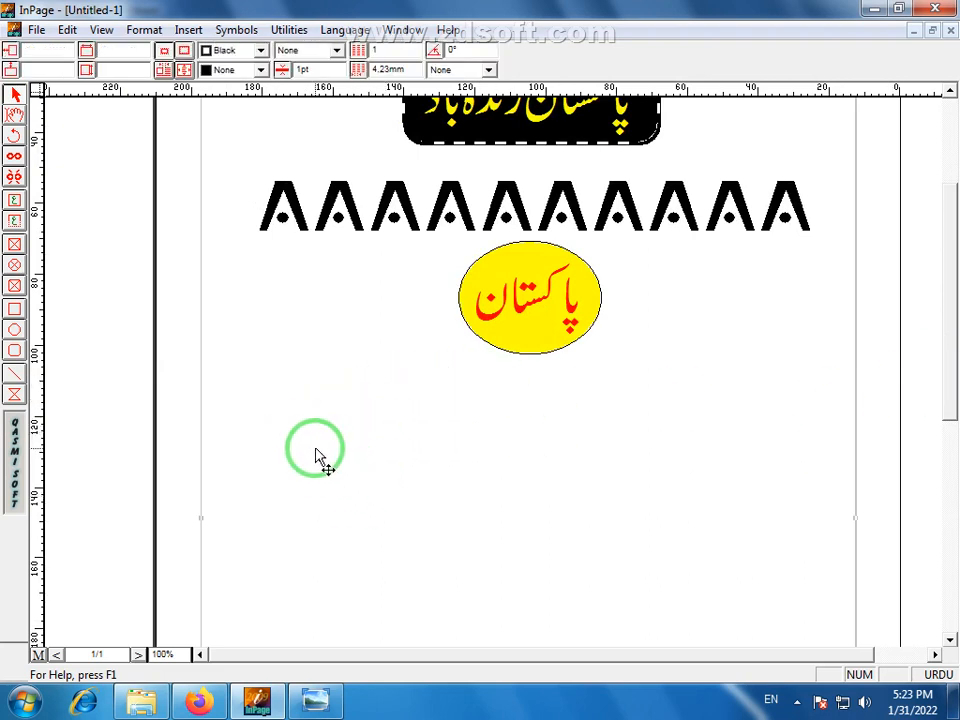
pyautogui.click(393, 216)
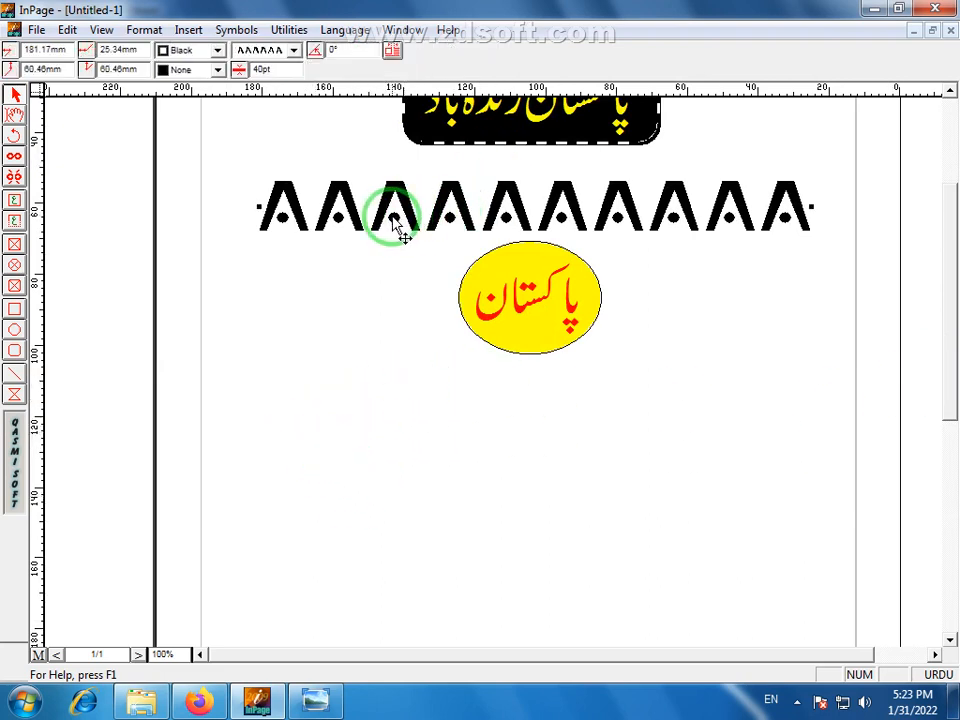
pyautogui.rightClick(393, 218)
pyautogui.click(455, 300)
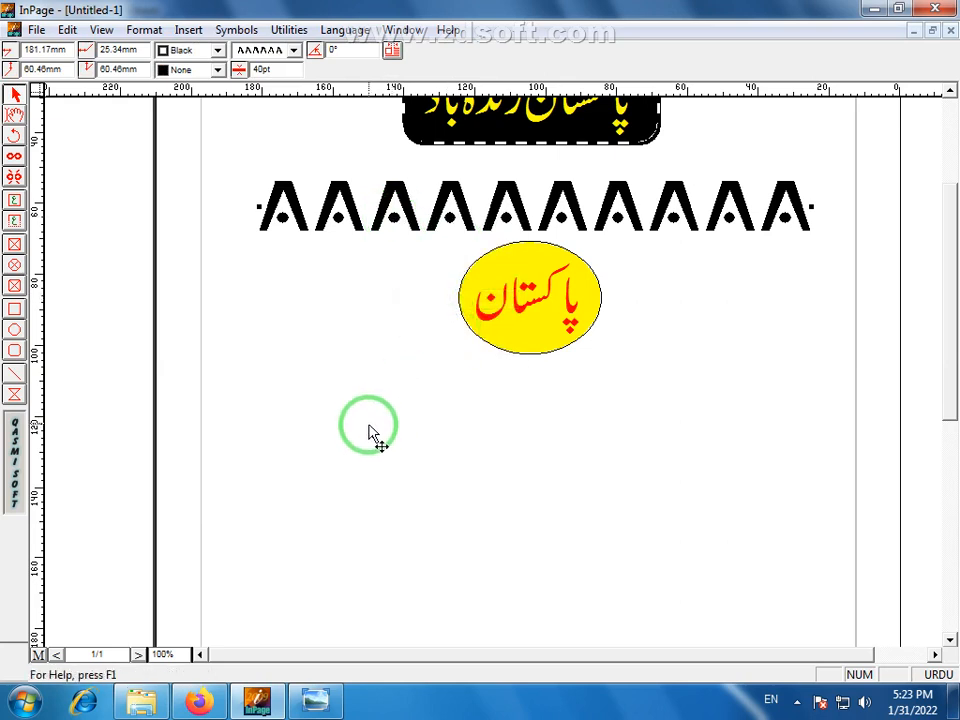
# Step: Paste the copied patterned line and place it below the yellow ellipse at about 117 mm vertically, aligned under the original
pyautogui.rightClick(358, 439)
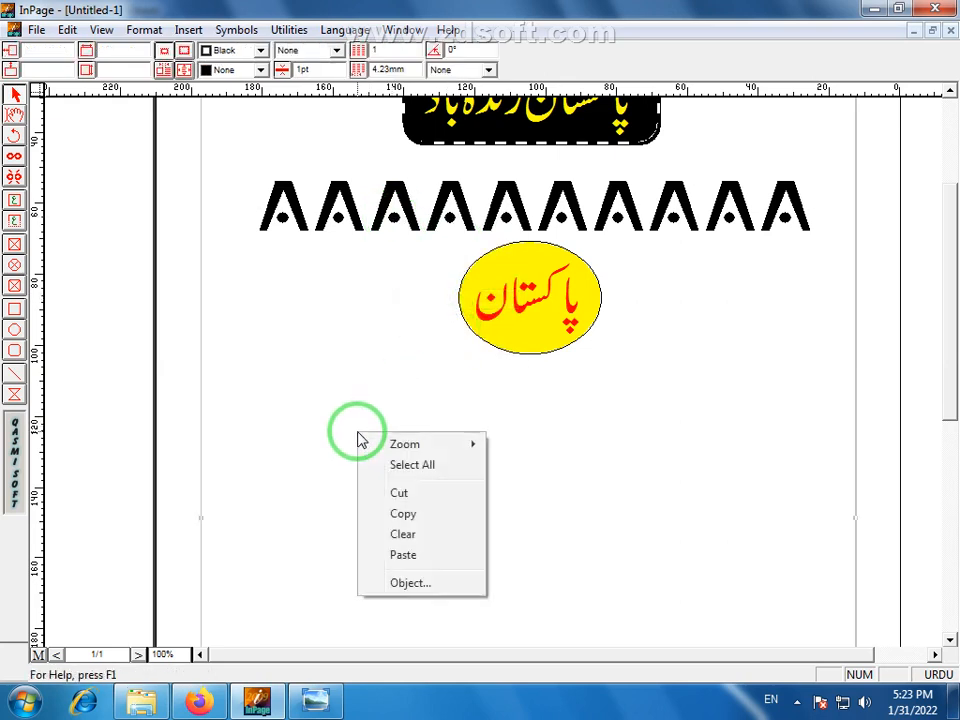
pyautogui.click(428, 556)
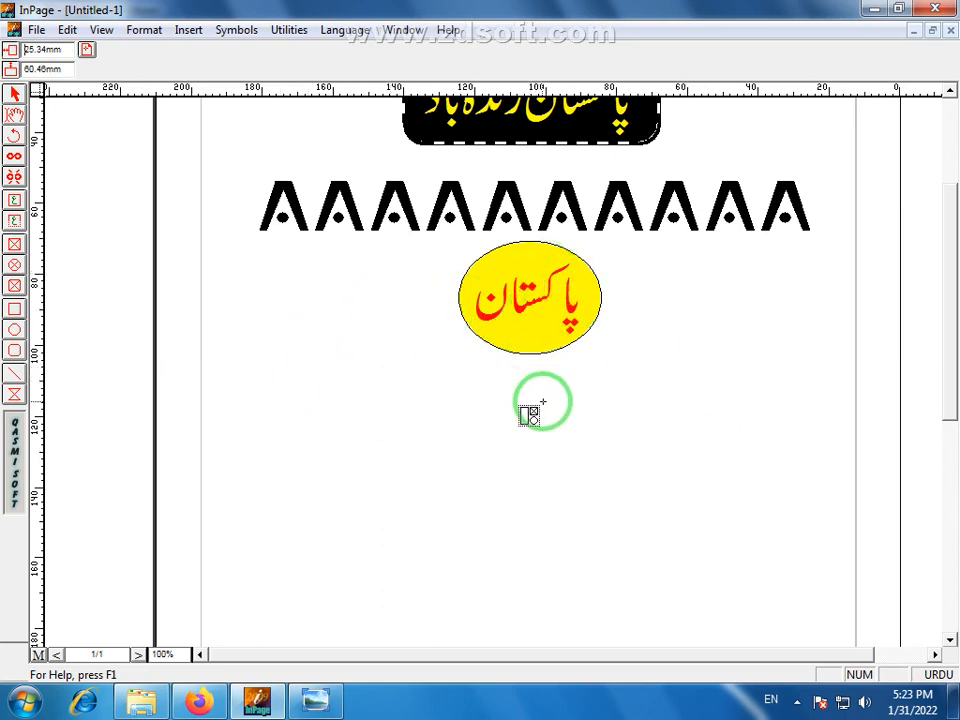
pyautogui.click(486, 405)
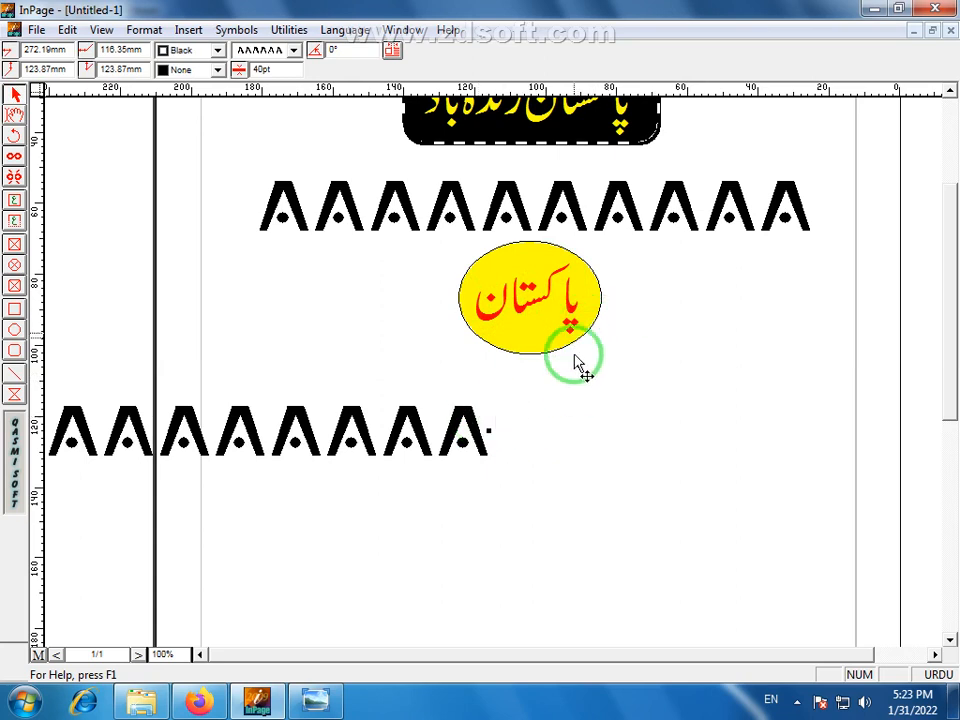
pyautogui.moveTo(352, 415); pyautogui.dragTo(623, 403)
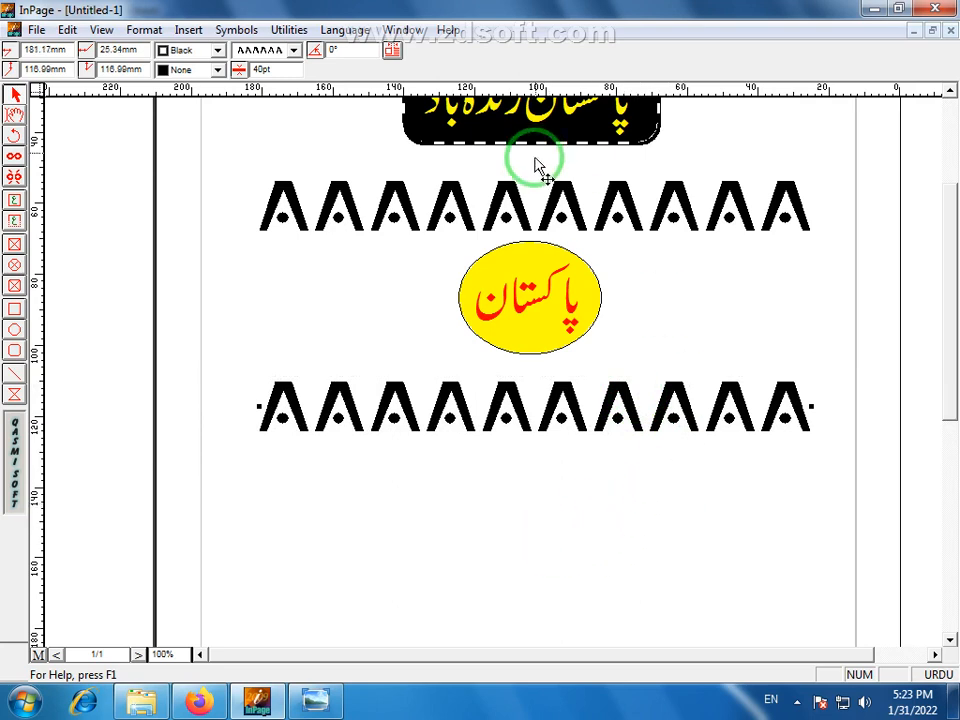
# Step: Draw a rectangular polygon about 104 mm wide and 68.5 mm high in the empty area below the lower patterned line
pyautogui.moveTo(943, 364); pyautogui.dragTo(945, 460)
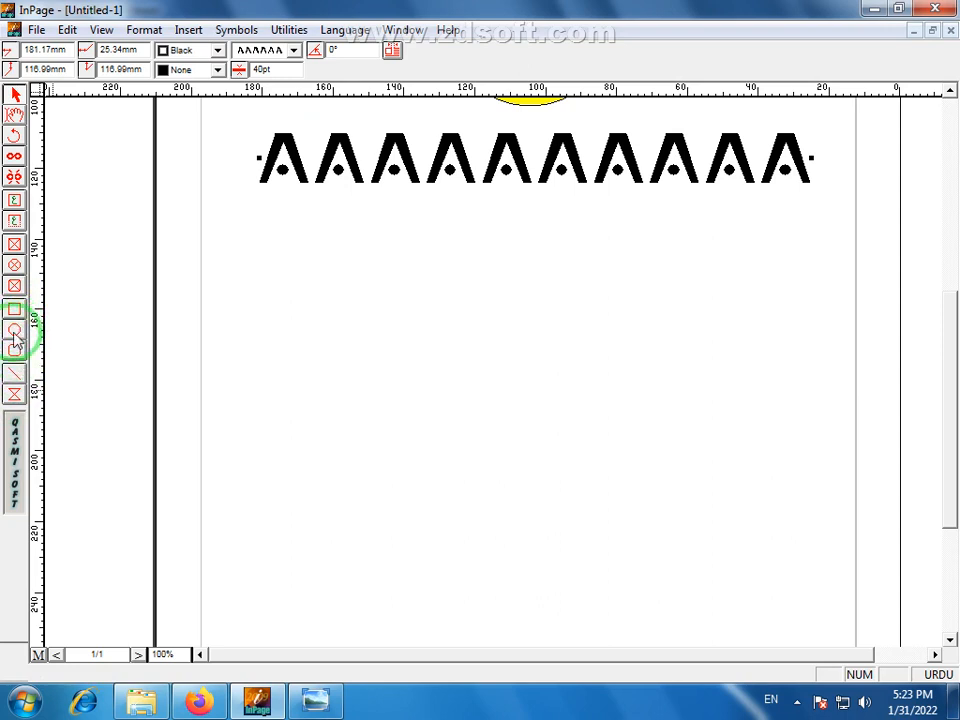
pyautogui.click(15, 397)
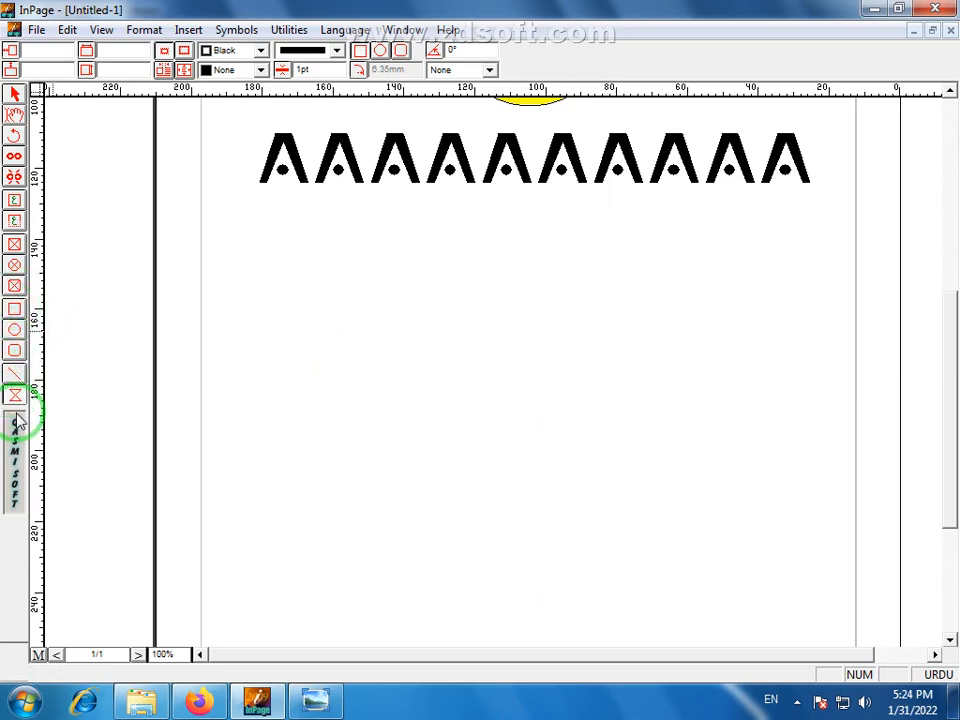
pyautogui.moveTo(334, 294); pyautogui.dragTo(704, 537)
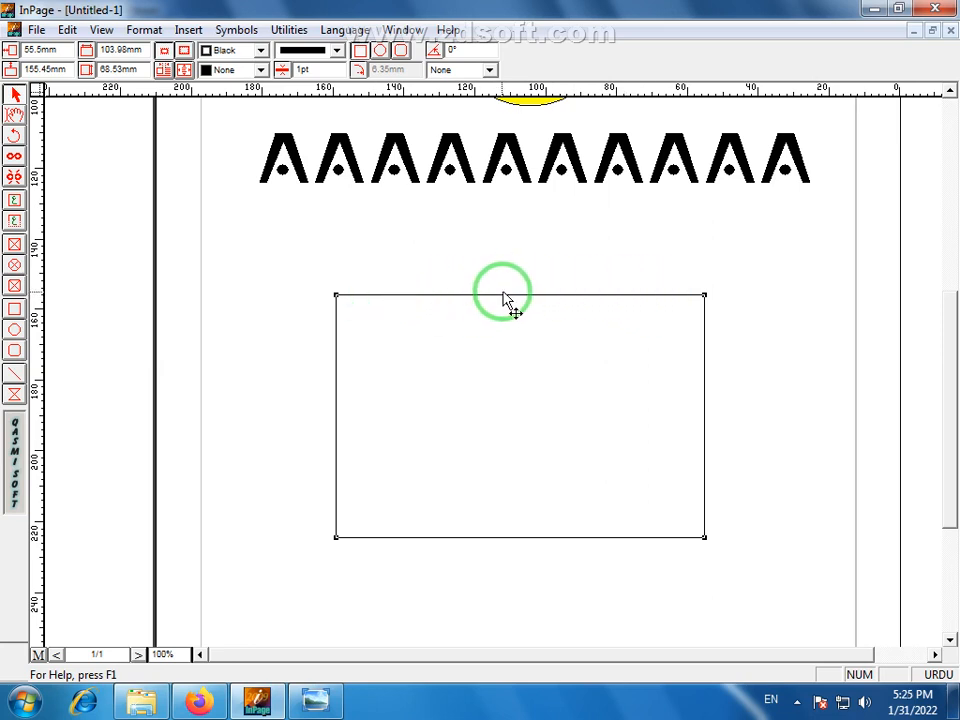
# Step: Reshape the polygon into an irregular figure by pulling new corner points out of its upper, right and lower edges
pyautogui.moveTo(508, 296); pyautogui.dragTo(427, 441)
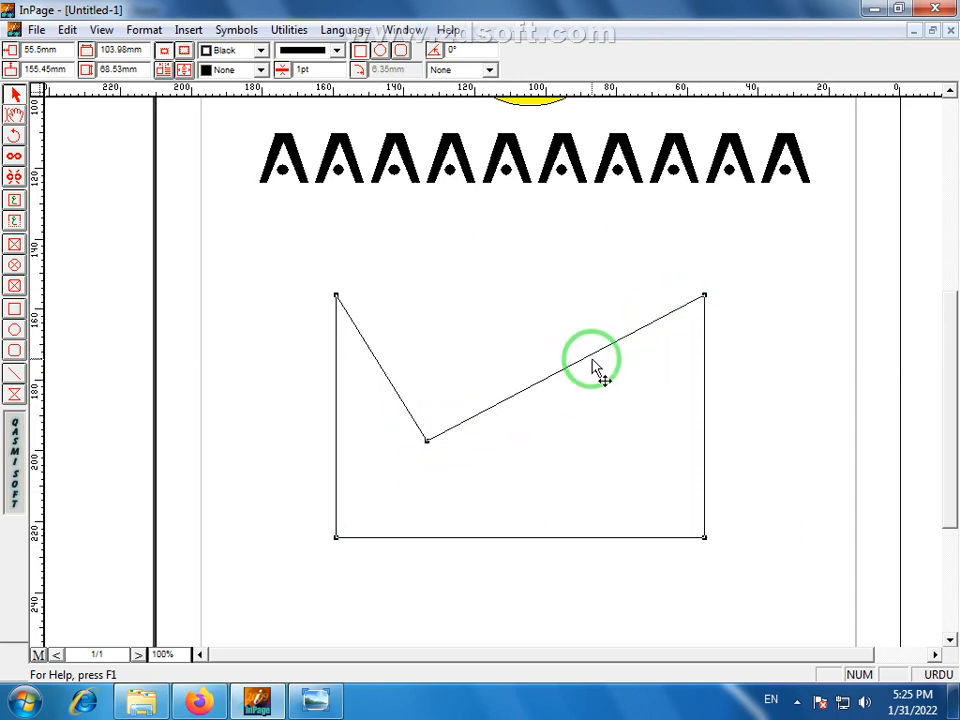
pyautogui.moveTo(596, 350); pyautogui.dragTo(558, 295)
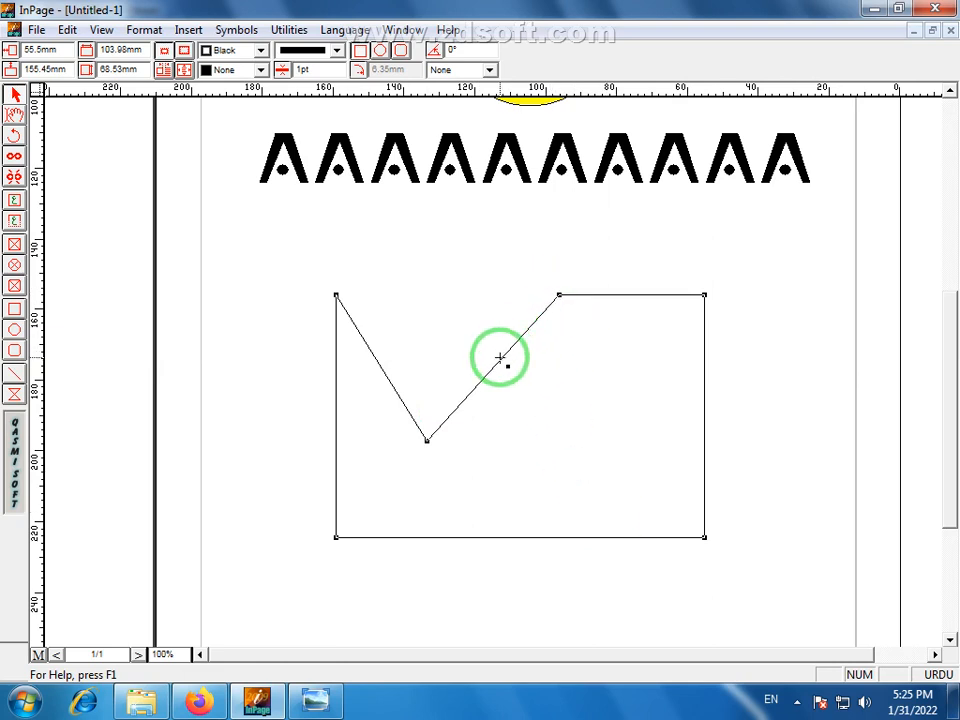
pyautogui.moveTo(500, 360); pyautogui.dragTo(561, 399)
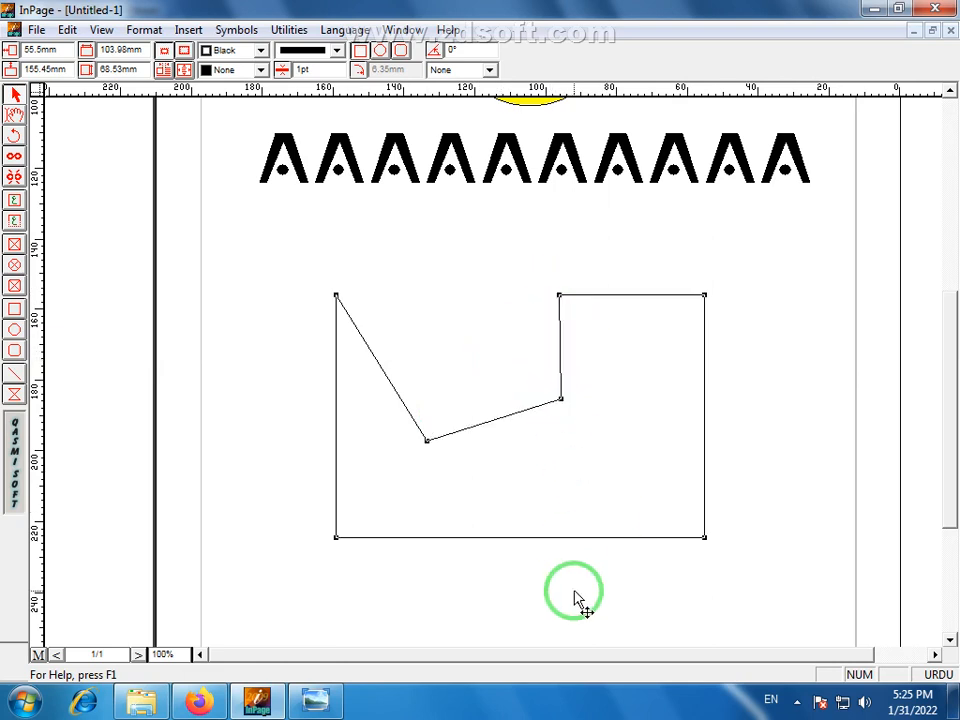
pyautogui.moveTo(705, 430); pyautogui.dragTo(628, 440)
pyautogui.moveTo(664, 377); pyautogui.dragTo(704, 411)
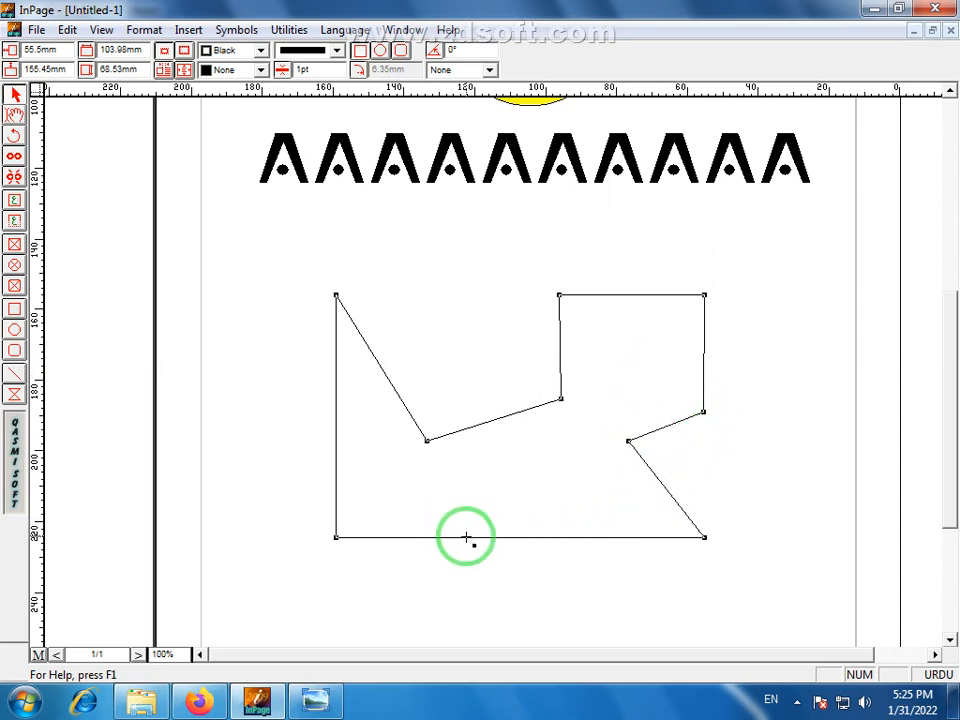
pyautogui.moveTo(467, 537); pyautogui.dragTo(564, 461)
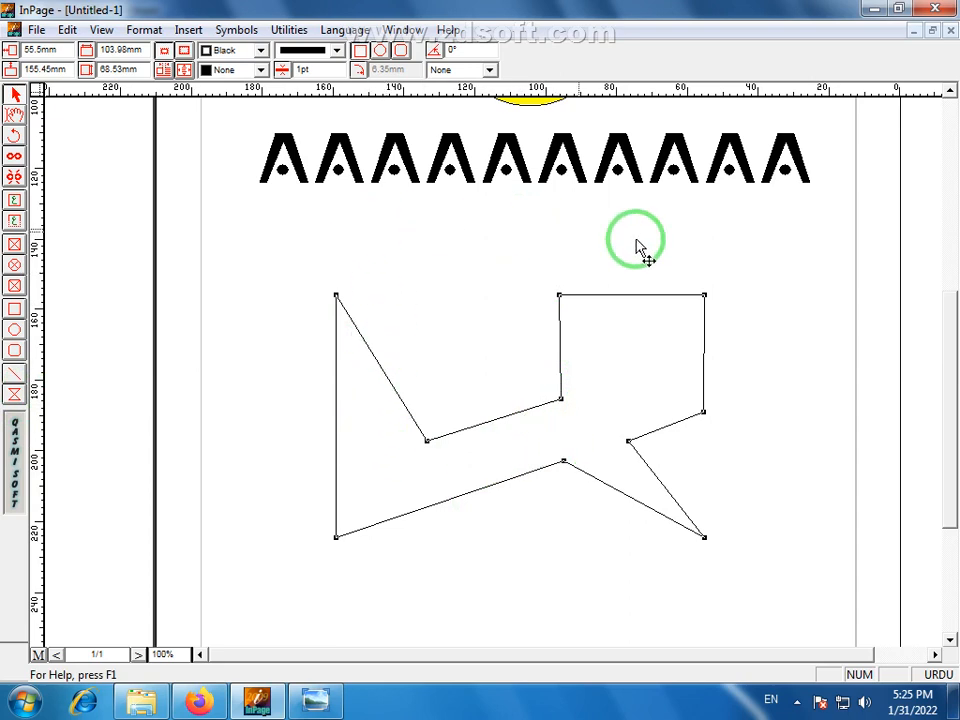
pyautogui.click(605, 560)
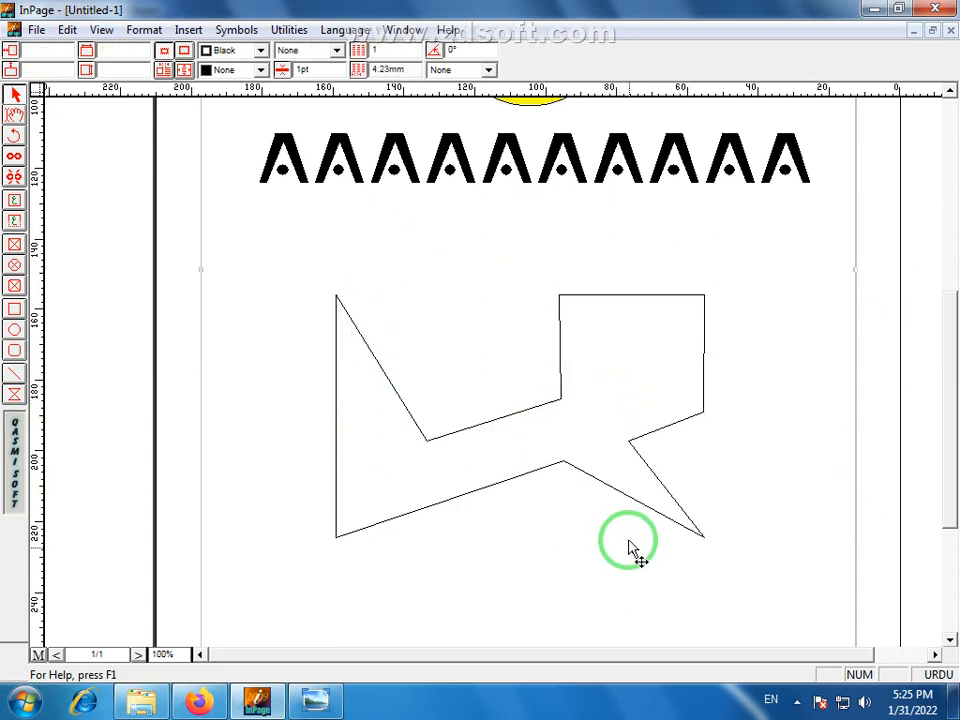
# Step: Try a black fill on the irregular polygon, then fill it with Red
pyautogui.doubleClick(561, 407)
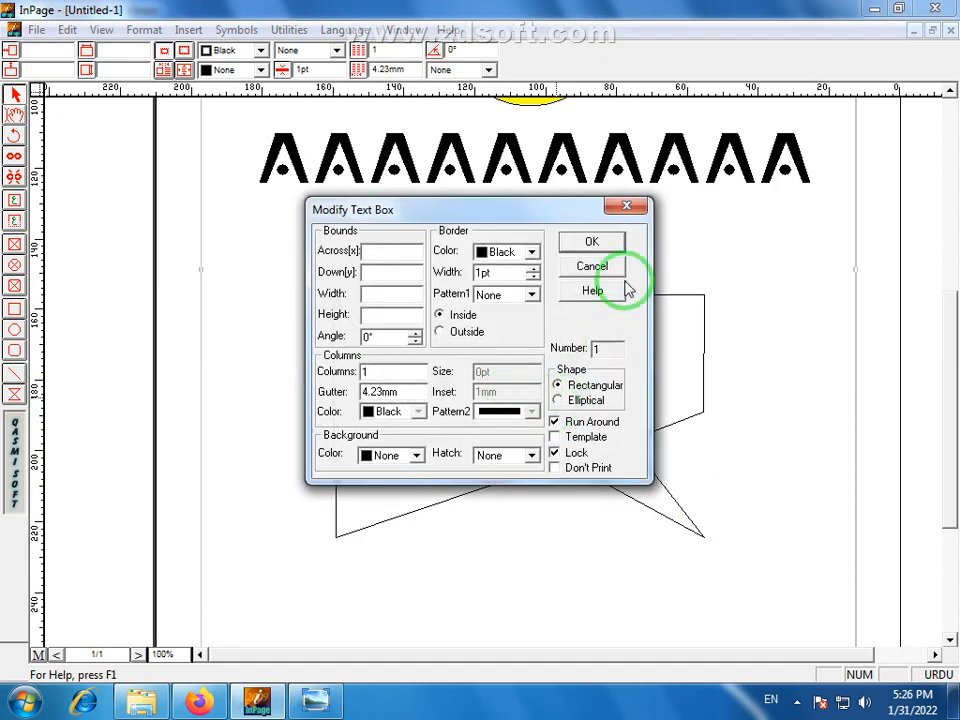
pyautogui.press('Escape')
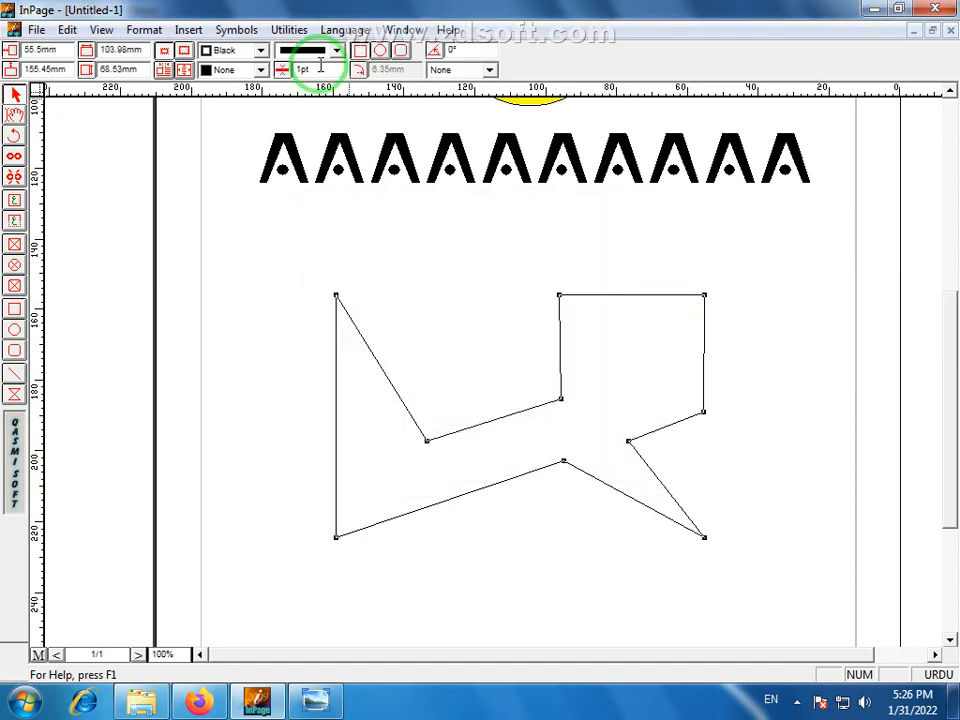
pyautogui.click(260, 70)
pyautogui.click(236, 115)
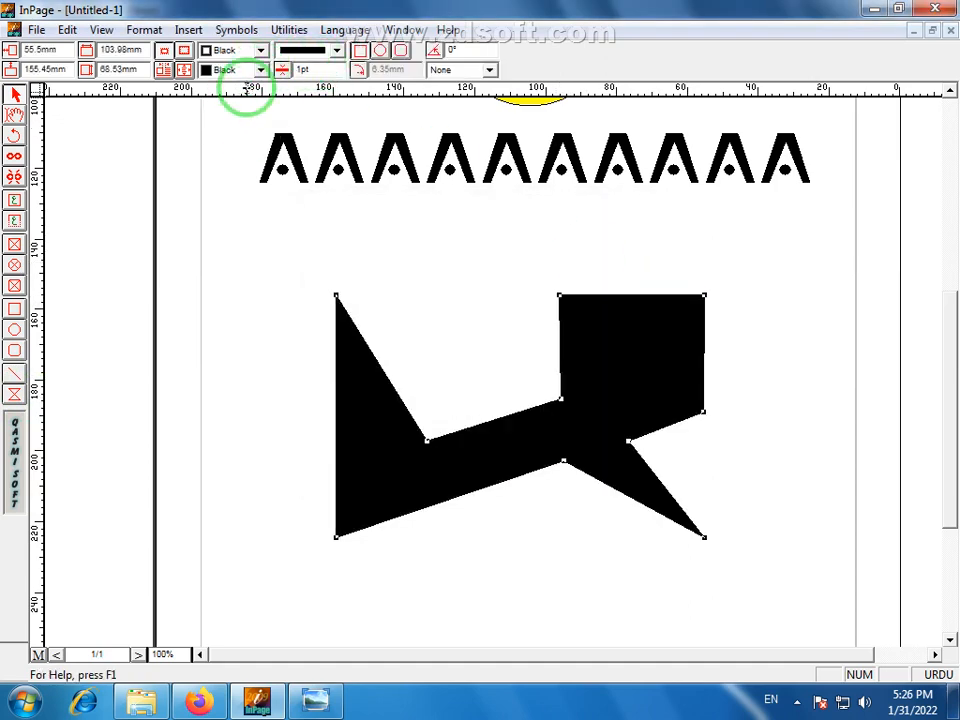
pyautogui.click(260, 70)
pyautogui.click(252, 124)
pyautogui.click(533, 343)
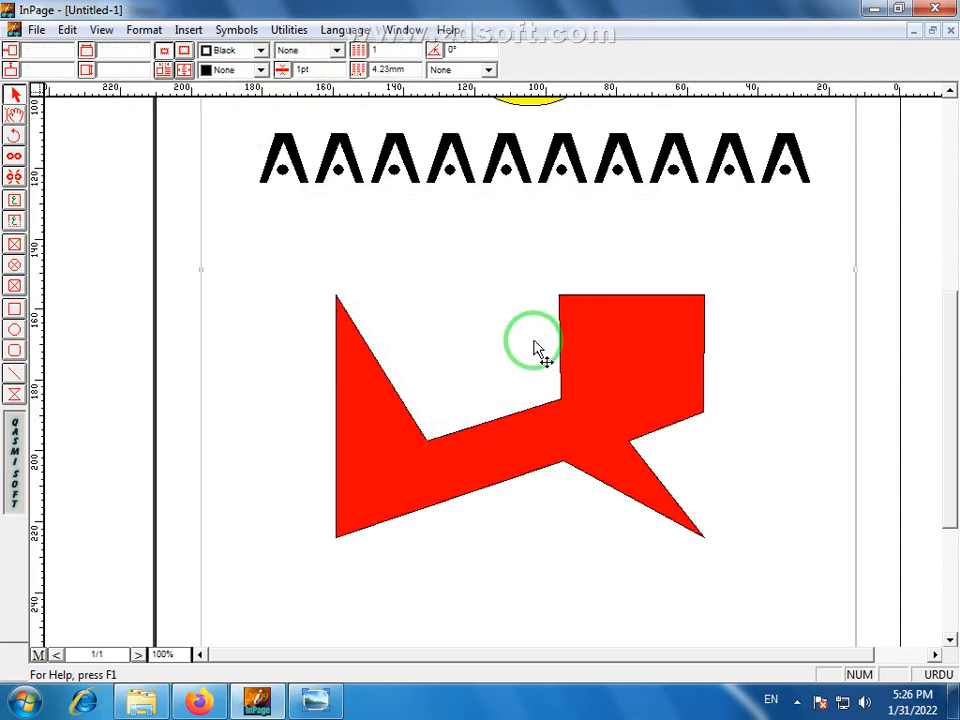
pyautogui.click(715, 478)
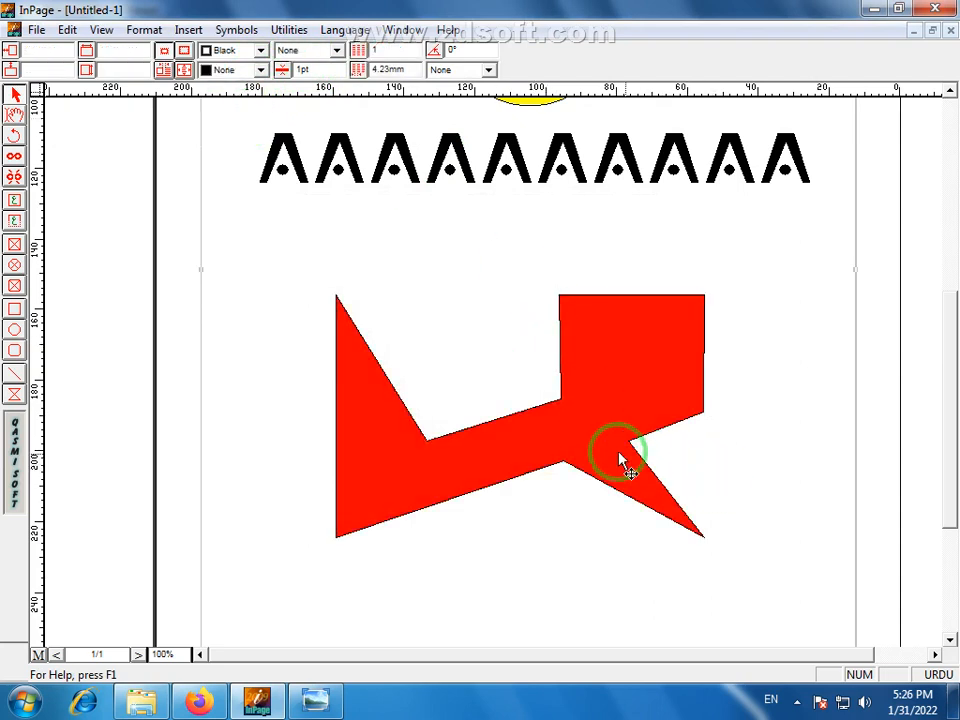
# Step: Move the red polygon closer to the lower patterned line, to about 61.6 mm across and 140.6 mm down
pyautogui.click(534, 441)
pyautogui.moveTo(525, 446); pyautogui.dragTo(495, 392)
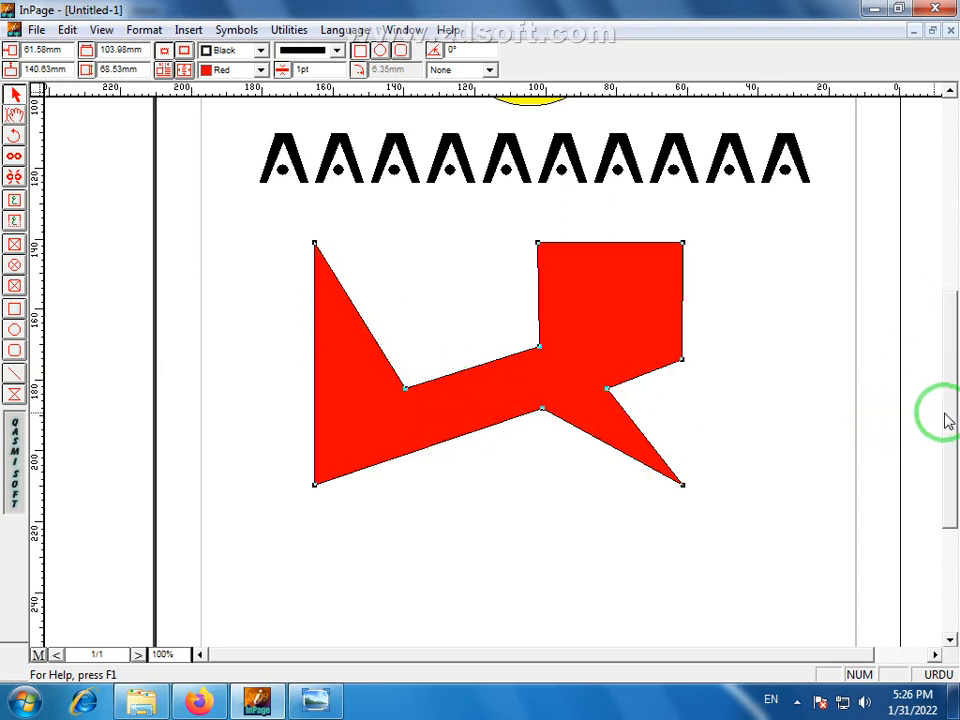
# Step: Review the page and delete the red polygon below the lower patterned line
pyautogui.moveTo(955, 413); pyautogui.dragTo(955, 262)
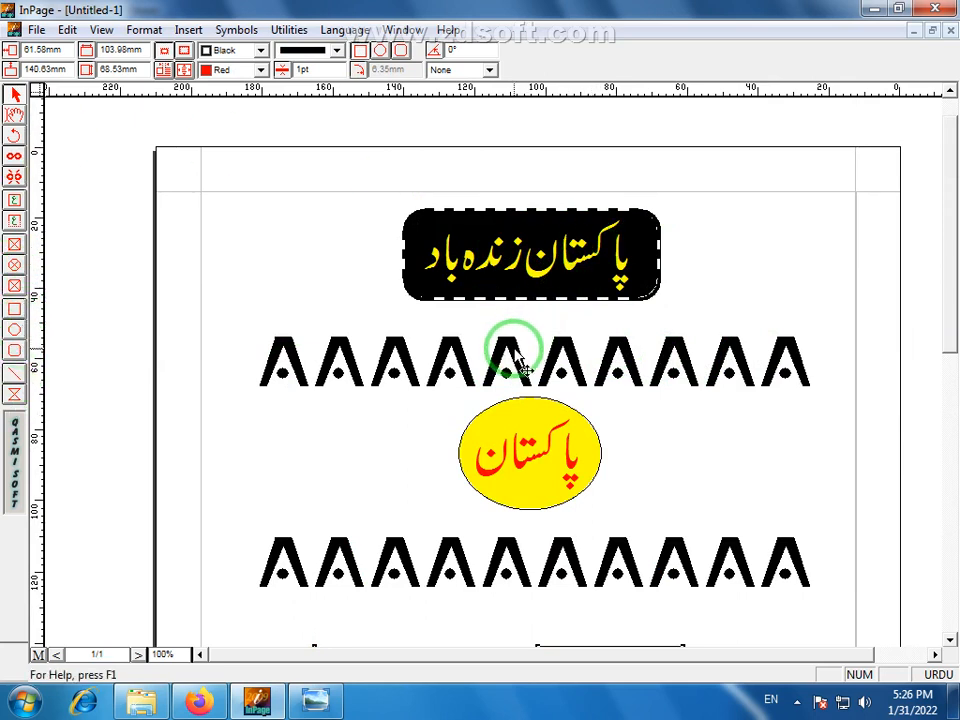
pyautogui.click(432, 375)
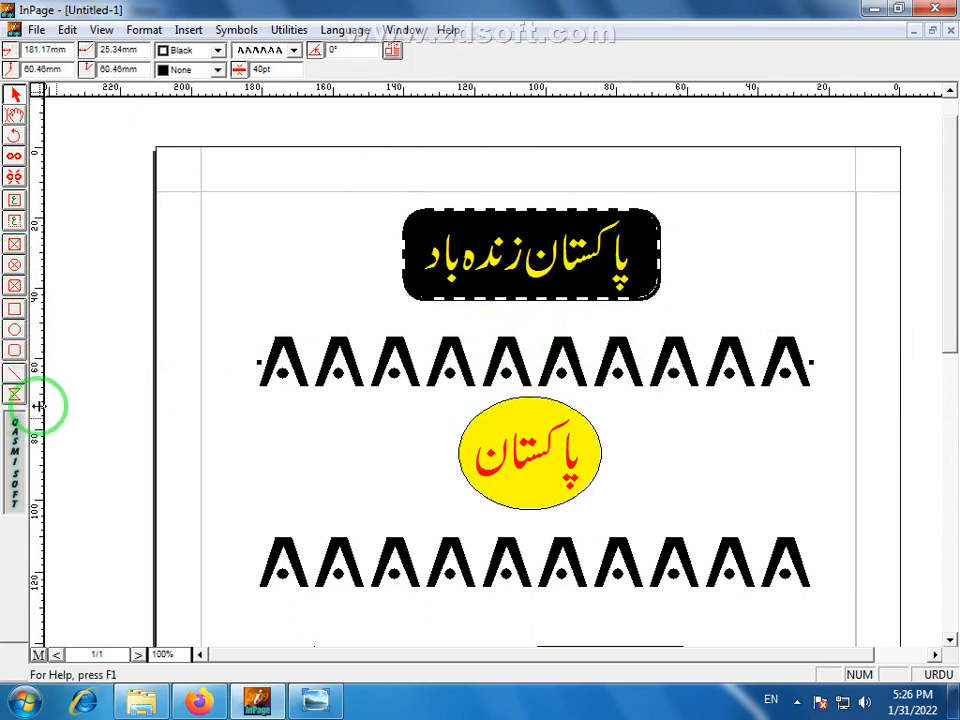
pyautogui.click(952, 358)
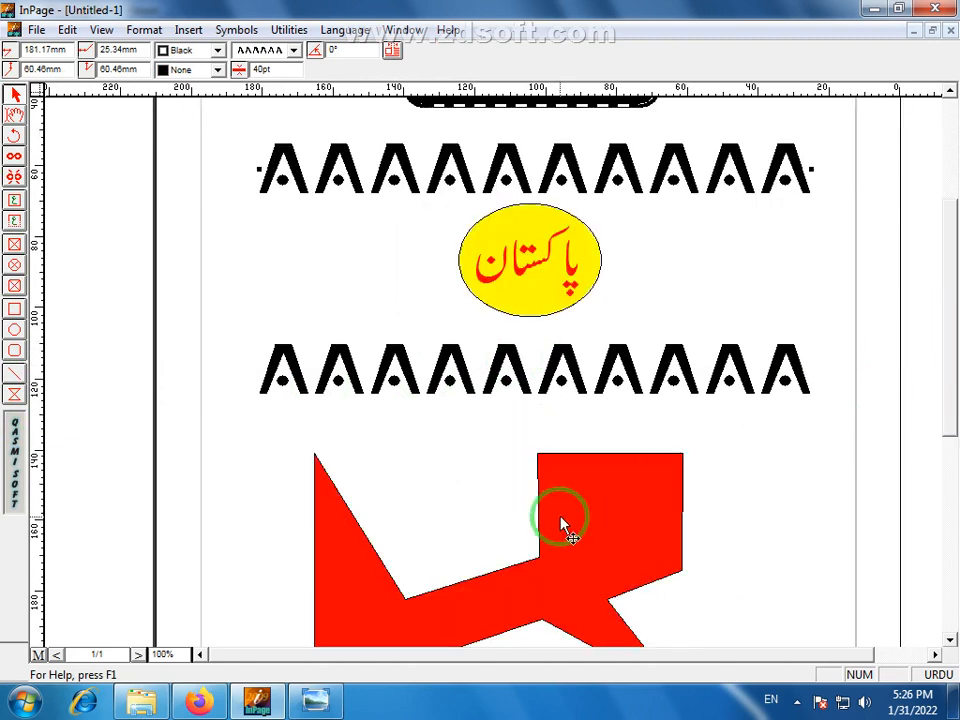
pyautogui.click(561, 525)
pyautogui.press('Delete')
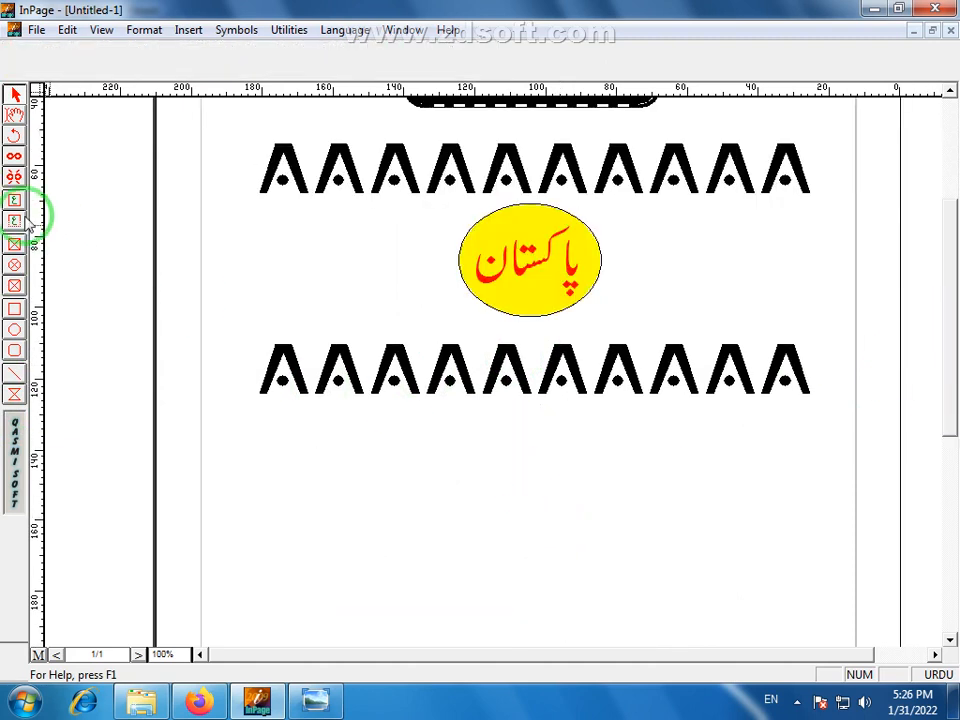
# Step: Add the heading "پاکستان زندہ باد" beneath the lower patterned line, correcting the misspelled second word
pyautogui.click(14, 136)
pyautogui.click(467, 242)
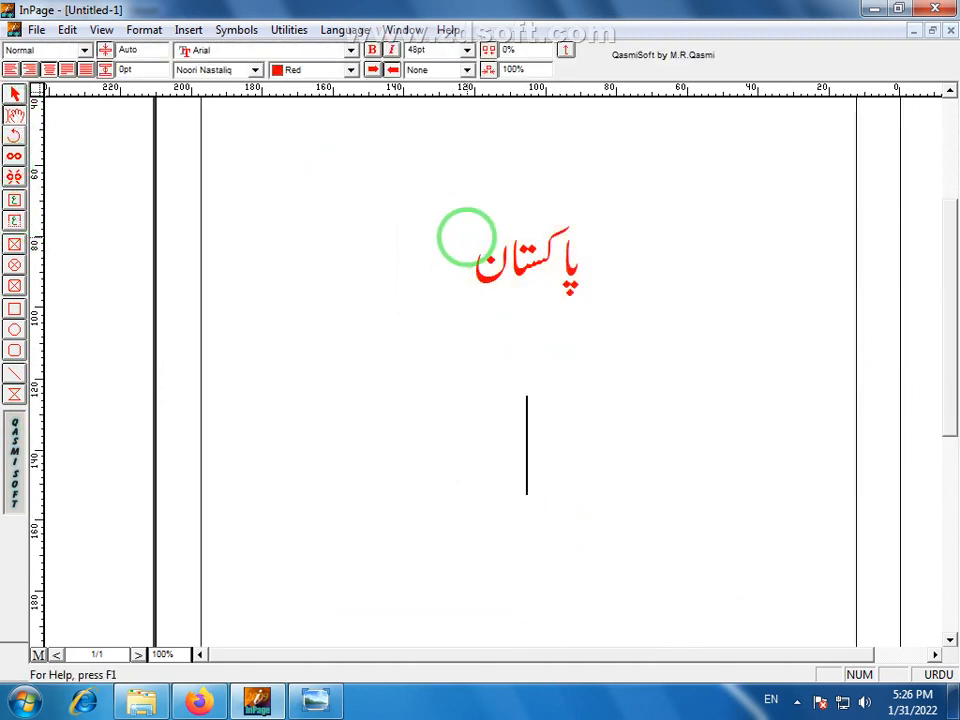
pyautogui.write('پا')
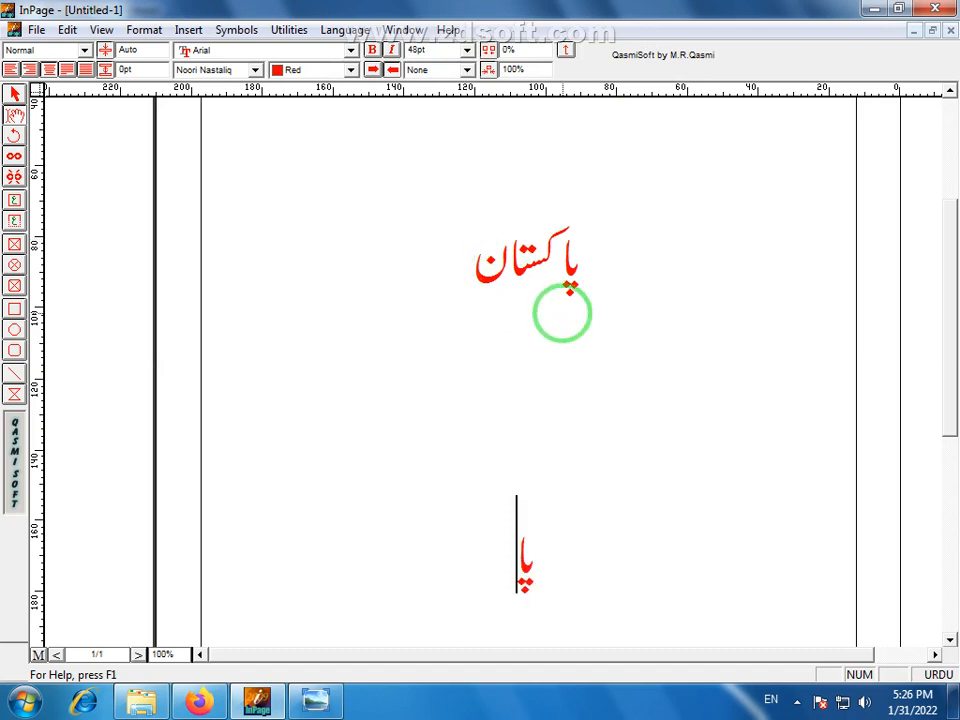
pyautogui.write('کستان زندہ')
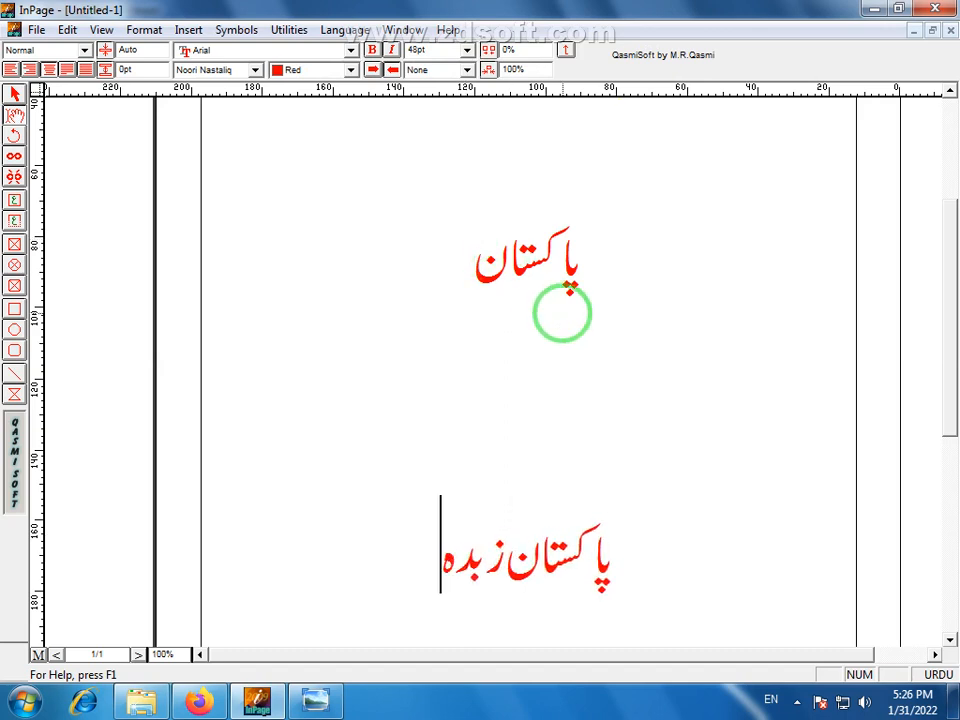
pyautogui.press('BackSpace')
pyautogui.press('BackSpace')
pyautogui.press('BackSpace')
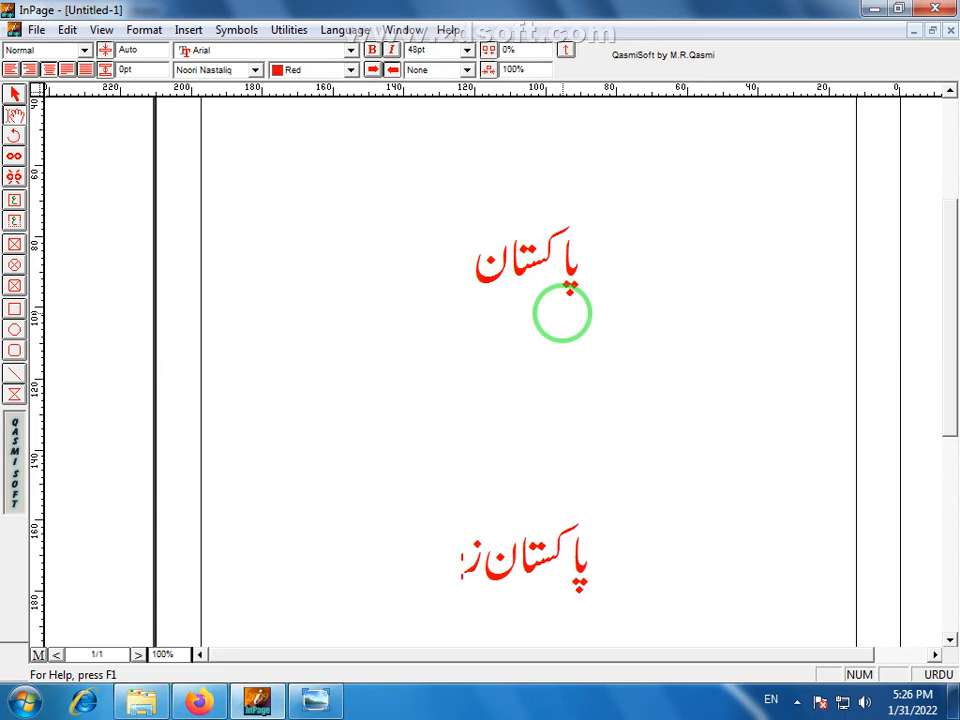
pyautogui.write('ندہ باد')
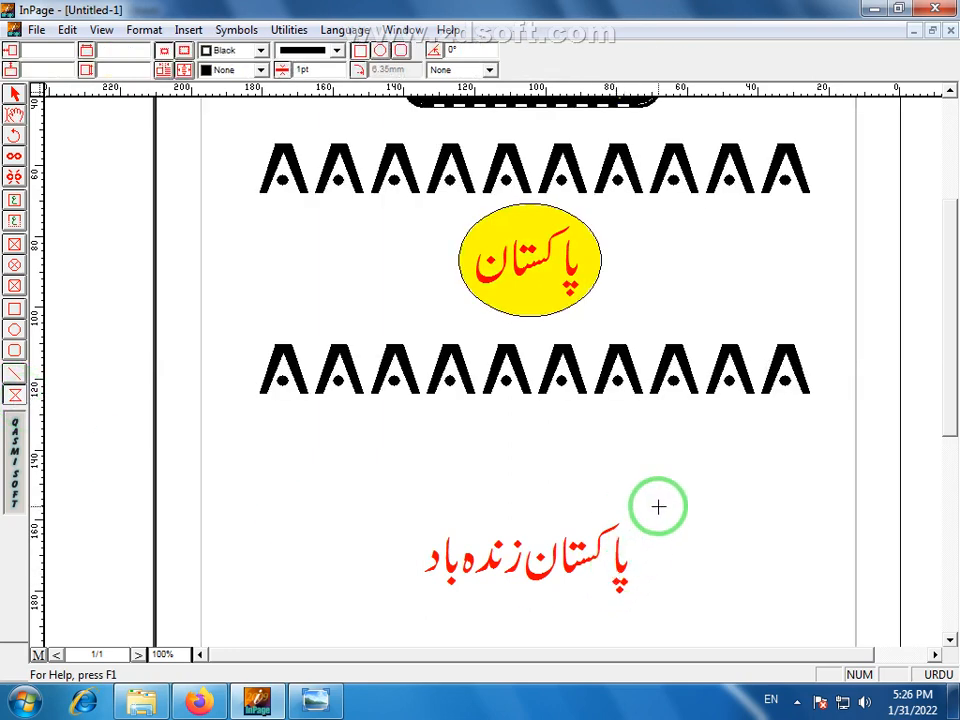
# Step: Draw a polygon about 72 mm by 31 mm around the new heading and pull its four corners inward into a slanted shape
pyautogui.moveTo(656, 500); pyautogui.dragTo(400, 608)
pyautogui.click(15, 93)
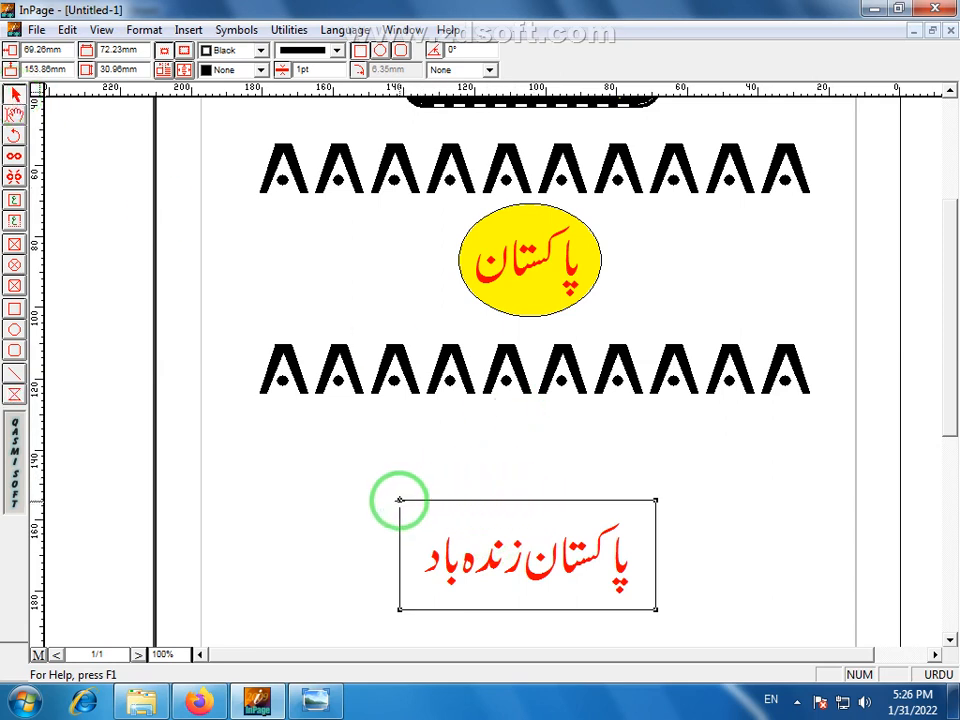
pyautogui.moveTo(400, 500); pyautogui.dragTo(428, 519)
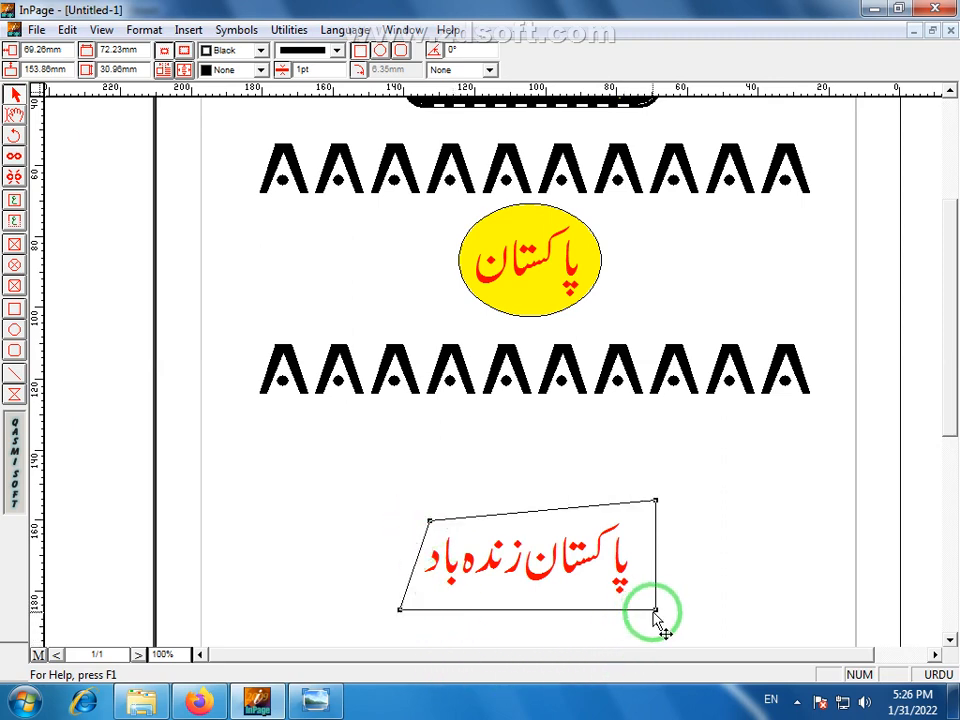
pyautogui.moveTo(655, 610); pyautogui.dragTo(634, 606)
pyautogui.moveTo(399, 609); pyautogui.dragTo(401, 598)
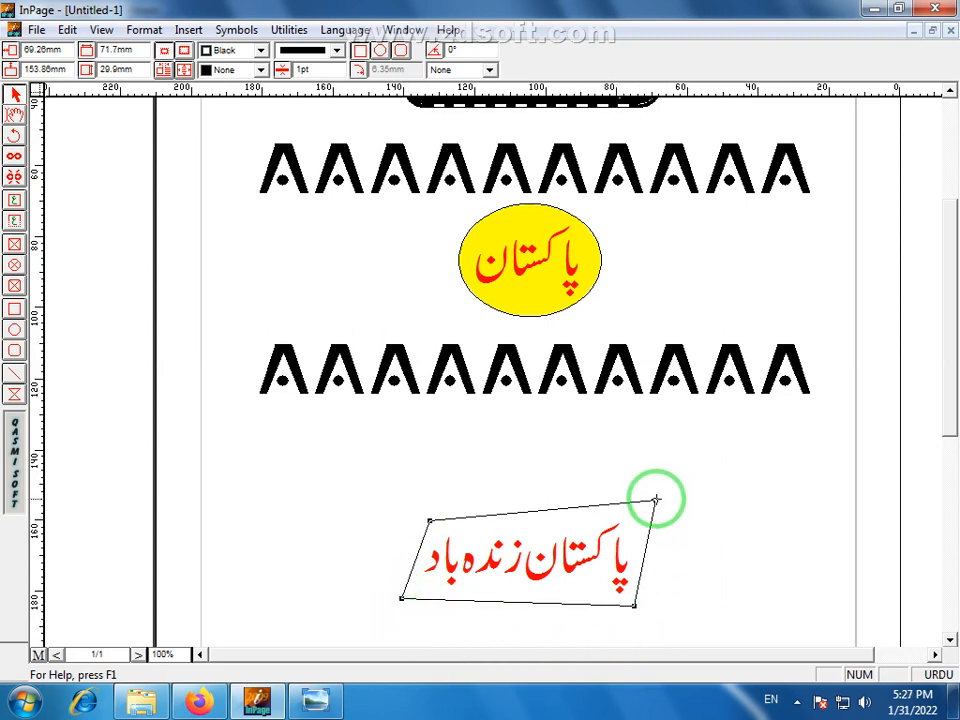
pyautogui.moveTo(656, 499); pyautogui.dragTo(651, 512)
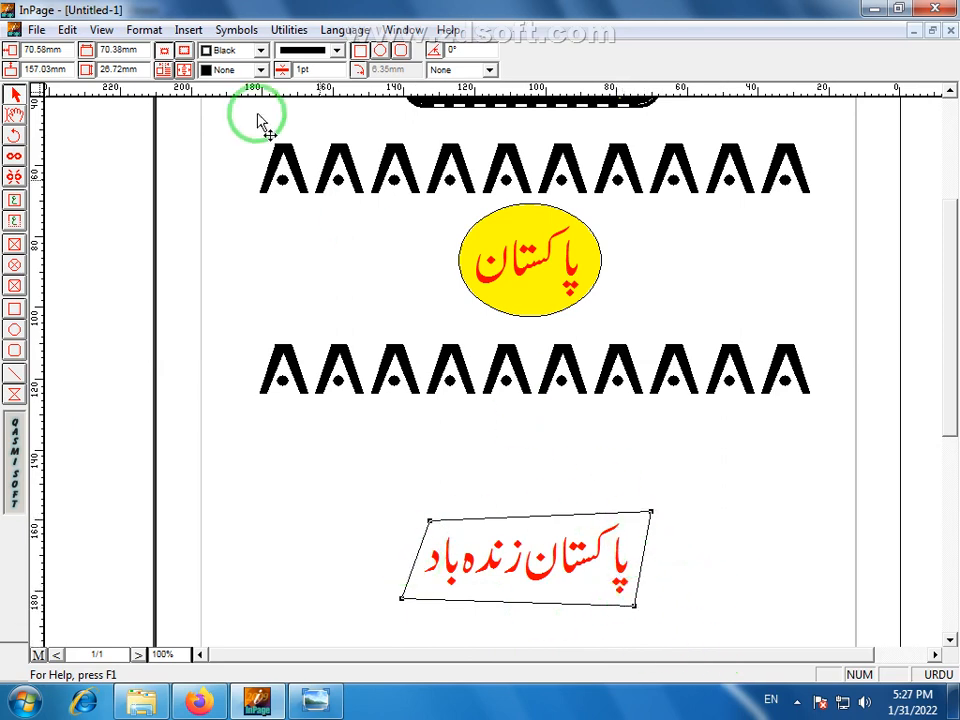
# Step: Fill the slanted polygon around the new heading with Black
pyautogui.click(261, 70)
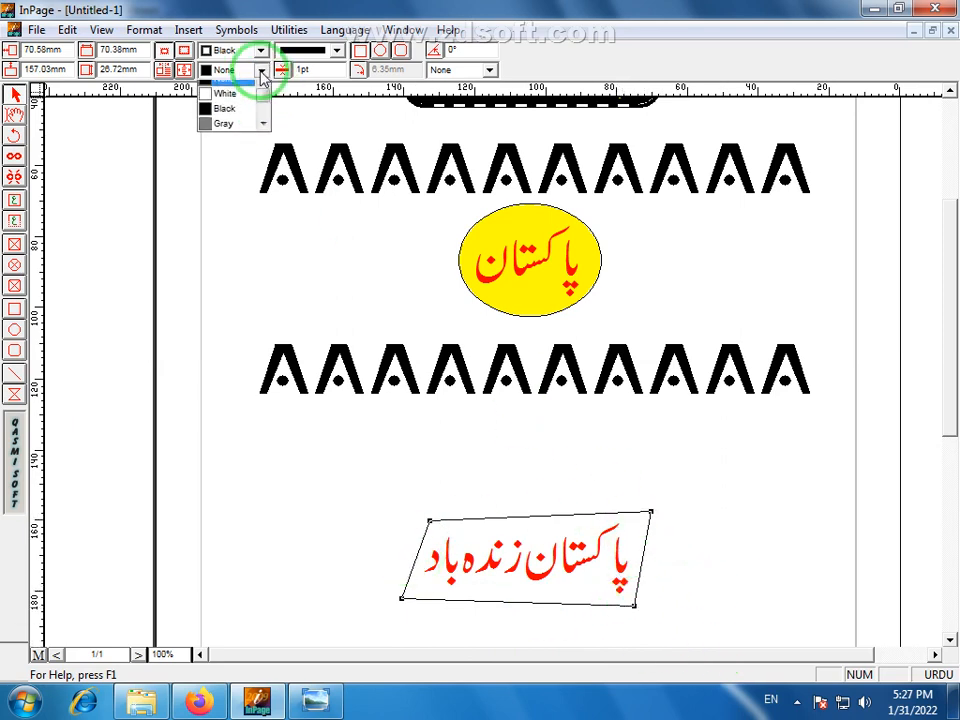
pyautogui.click(264, 133)
pyautogui.click(264, 133)
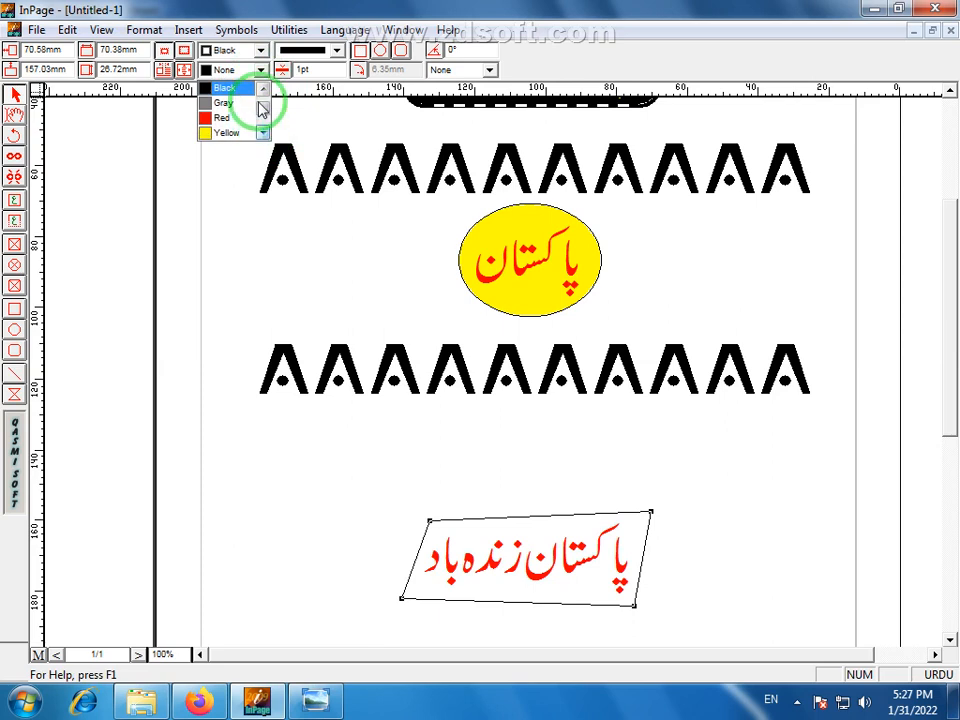
pyautogui.click(261, 108)
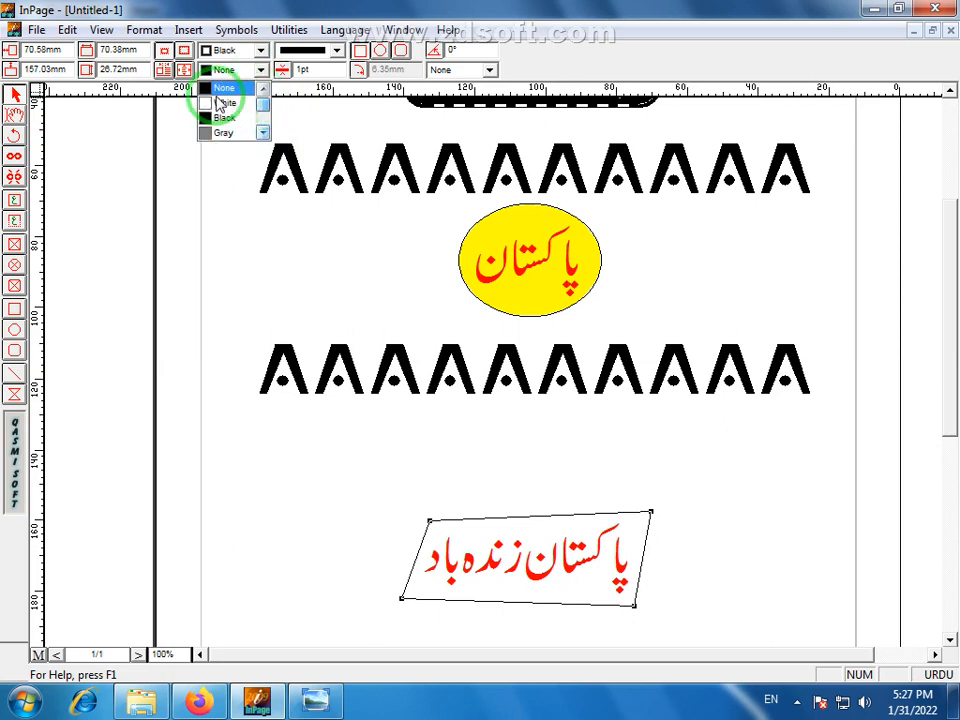
# Step: Change the text colour of the lower "پاکستان زندہ باد" heading to White
pyautogui.click(14, 115)
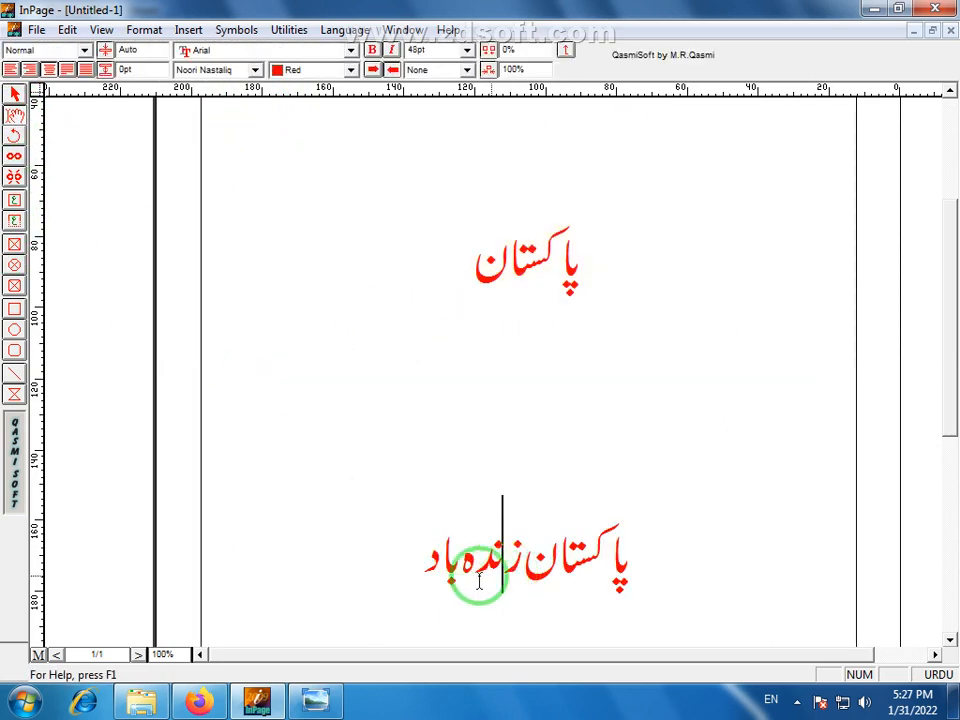
pyautogui.moveTo(476, 579); pyautogui.dragTo(720, 561)
pyautogui.click(351, 76)
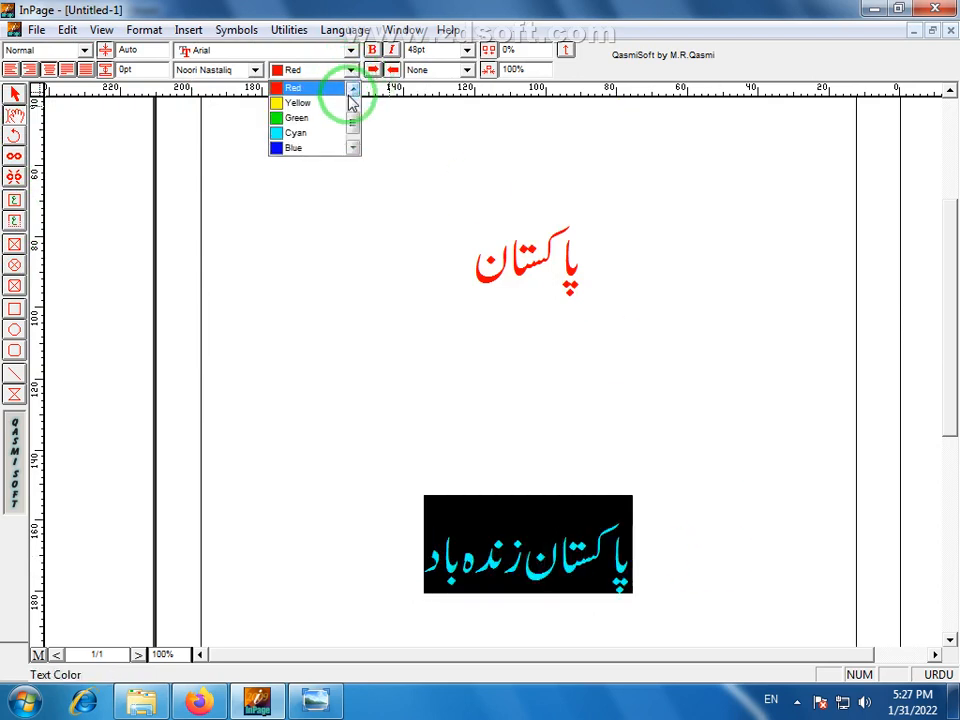
pyautogui.scroll(1, 343, 88)
pyautogui.click(343, 86)
pyautogui.click(660, 610)
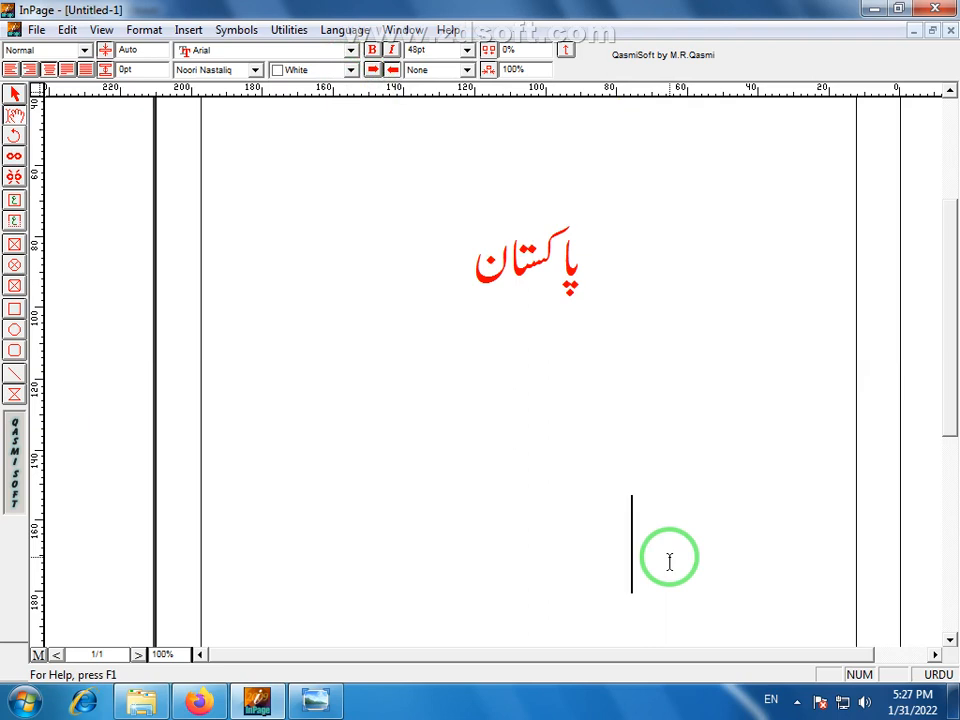
pyautogui.moveTo(401, 551); pyautogui.dragTo(761, 579)
pyautogui.click(746, 576)
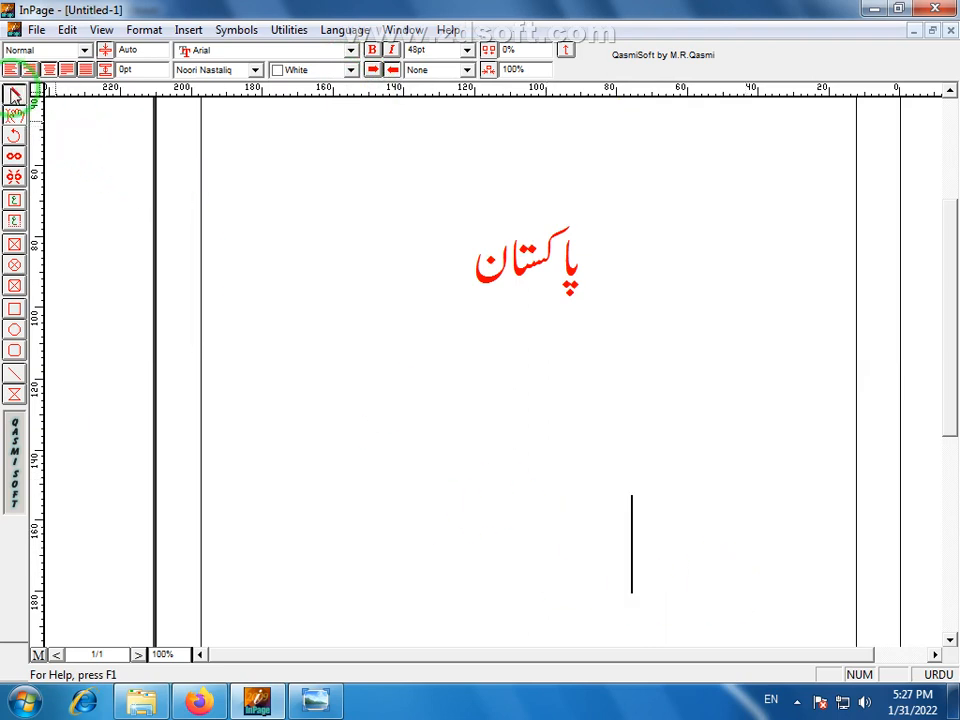
# Step: Send the black slanted polygon behind the white heading and review the whole page
pyautogui.click(506, 561)
pyautogui.click(63, 33)
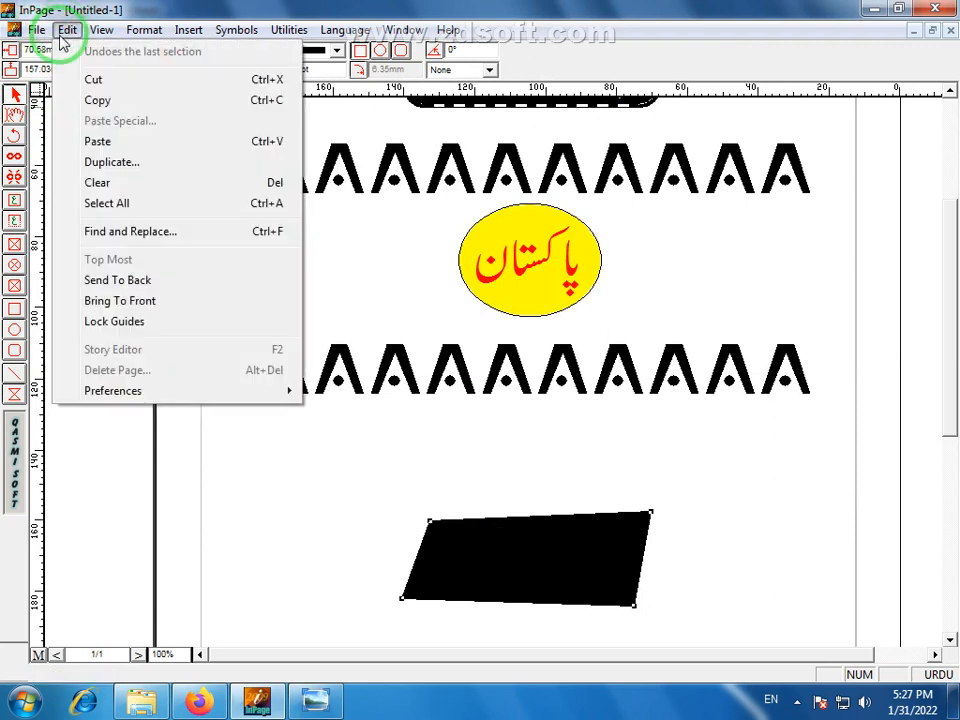
pyautogui.click(122, 280)
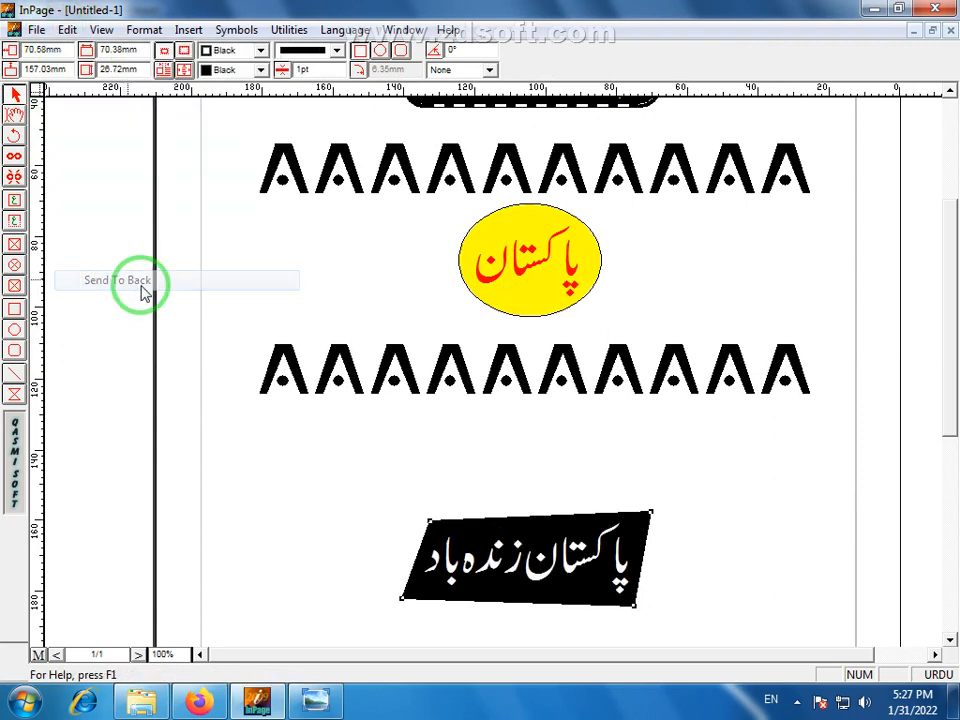
pyautogui.click(706, 590)
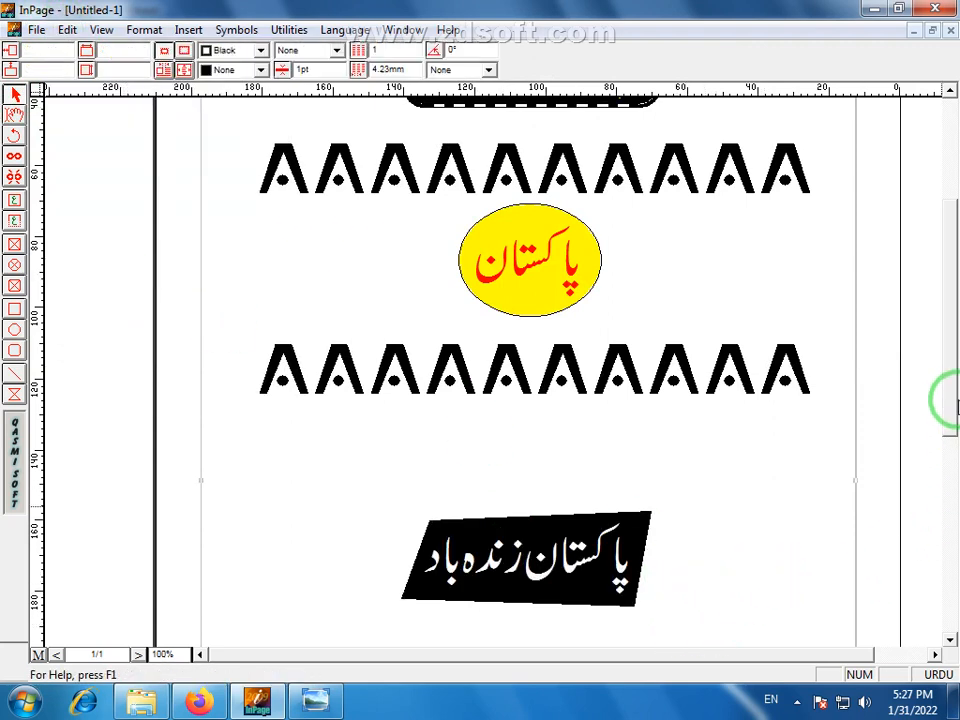
pyautogui.scroll(-2, 743, 533)
pyautogui.scroll(1, 945, 456)
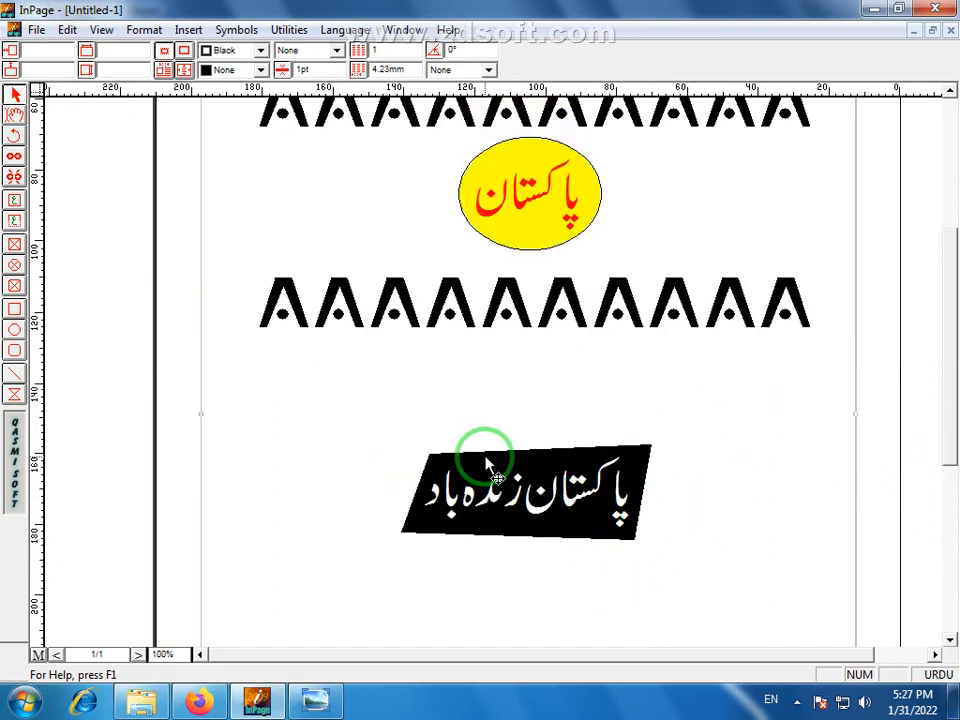
pyautogui.scroll(1, 943, 439)
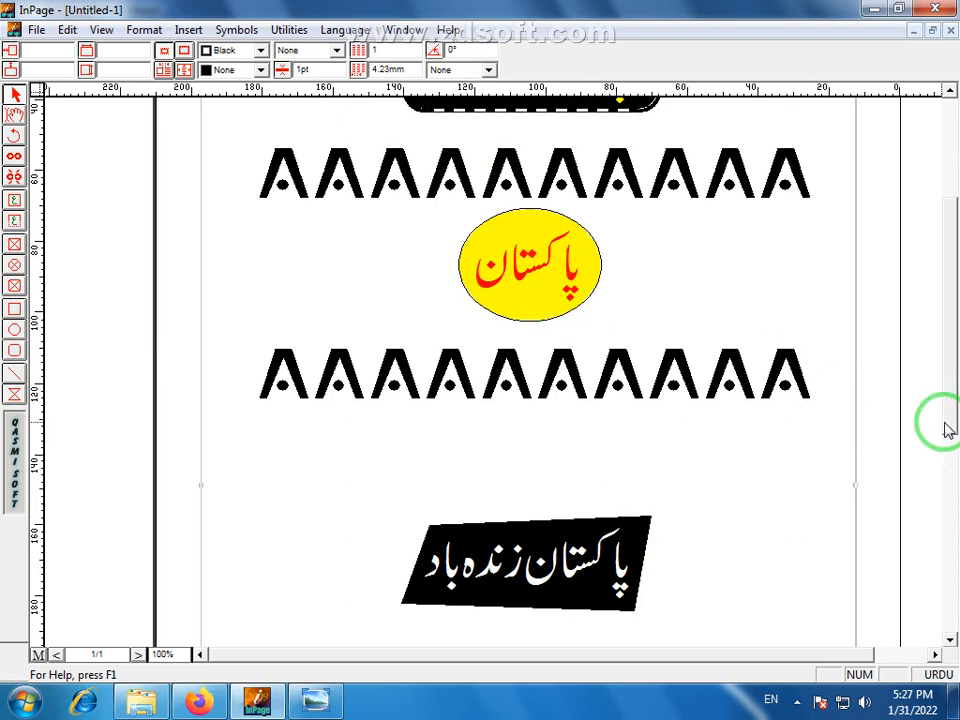
pyautogui.moveTo(948, 420); pyautogui.dragTo(948, 345)
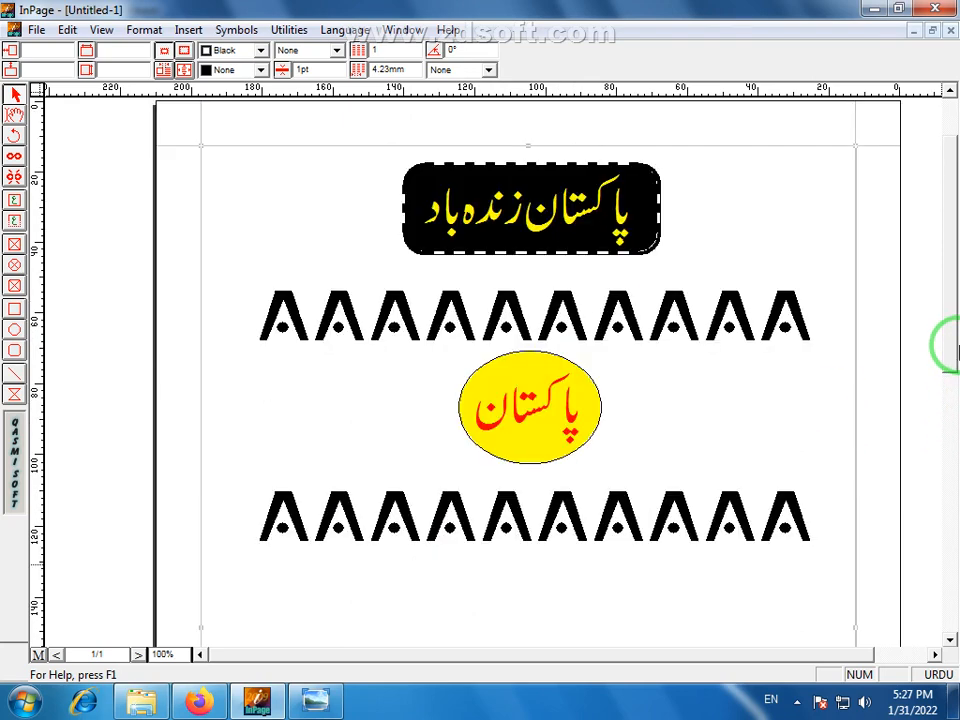
pyautogui.scroll(1, 950, 352)
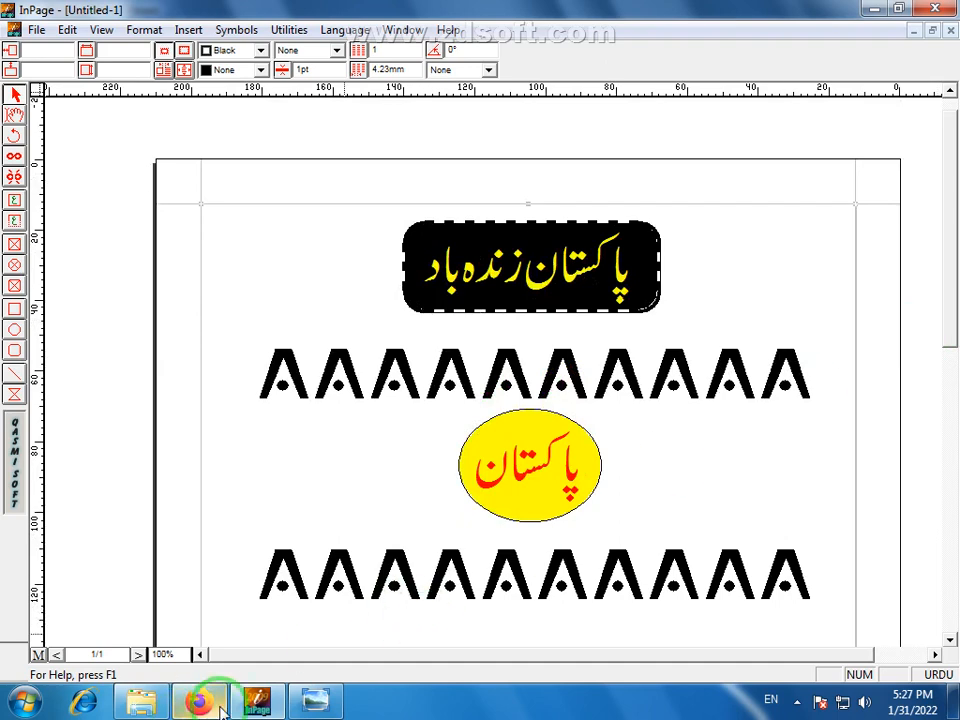
# Step: Switch to Windows Photo Viewer, close page 27, and open the B-Inpage (5) sample from the Full Book folder
pyautogui.click(318, 703)
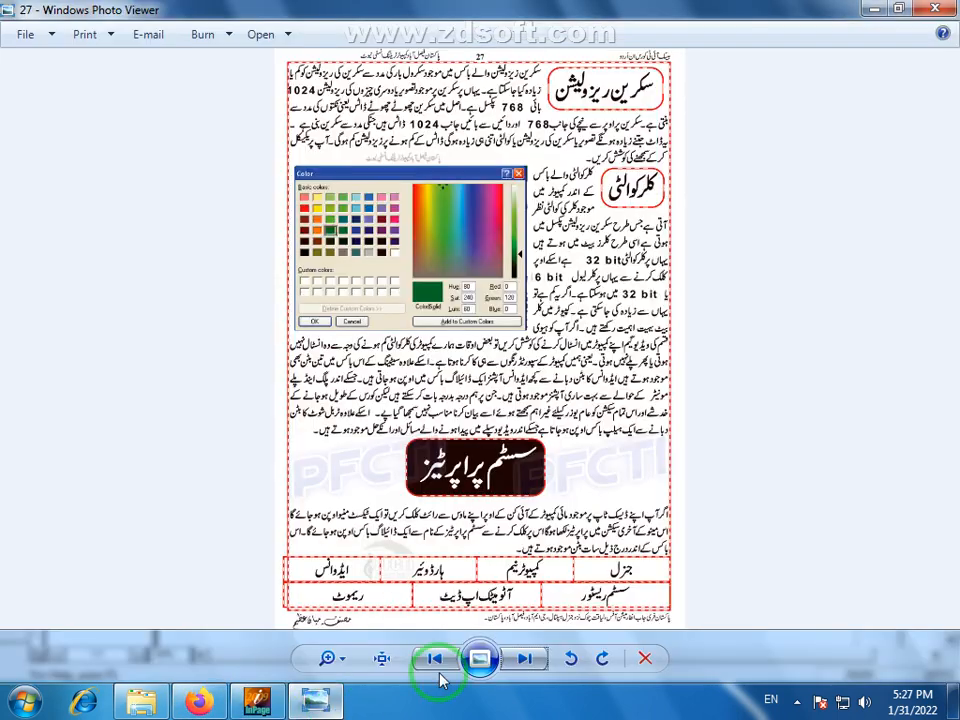
pyautogui.click(938, 8)
pyautogui.click(146, 700)
pyautogui.moveTo(945, 287); pyautogui.dragTo(957, 433)
pyautogui.scroll(1, 950, 400)
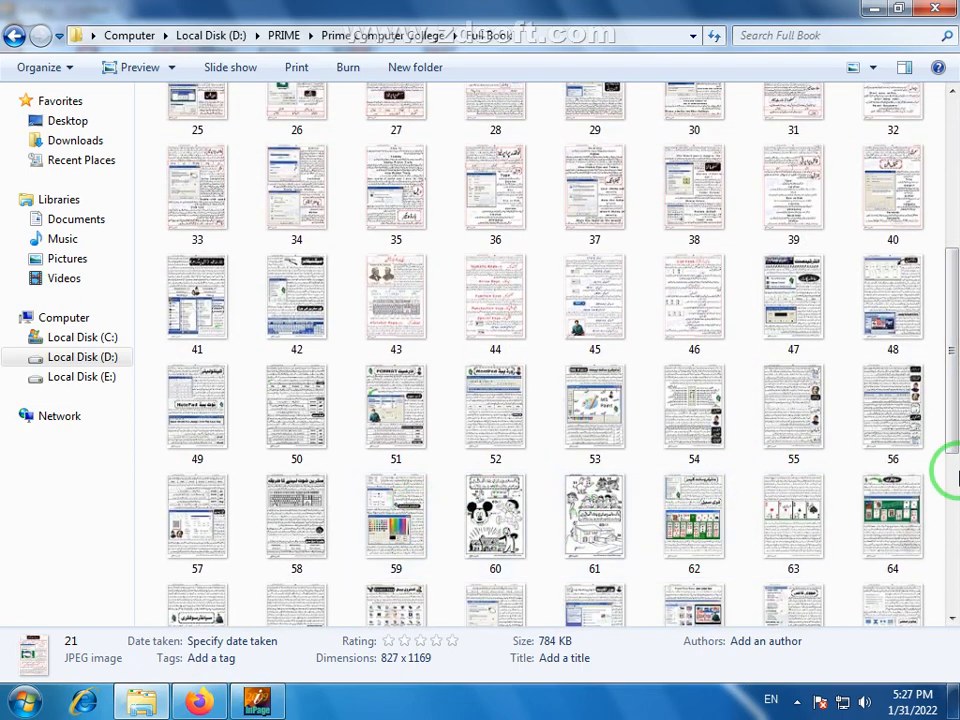
pyautogui.moveTo(957, 476); pyautogui.dragTo(958, 551)
pyautogui.click(492, 397)
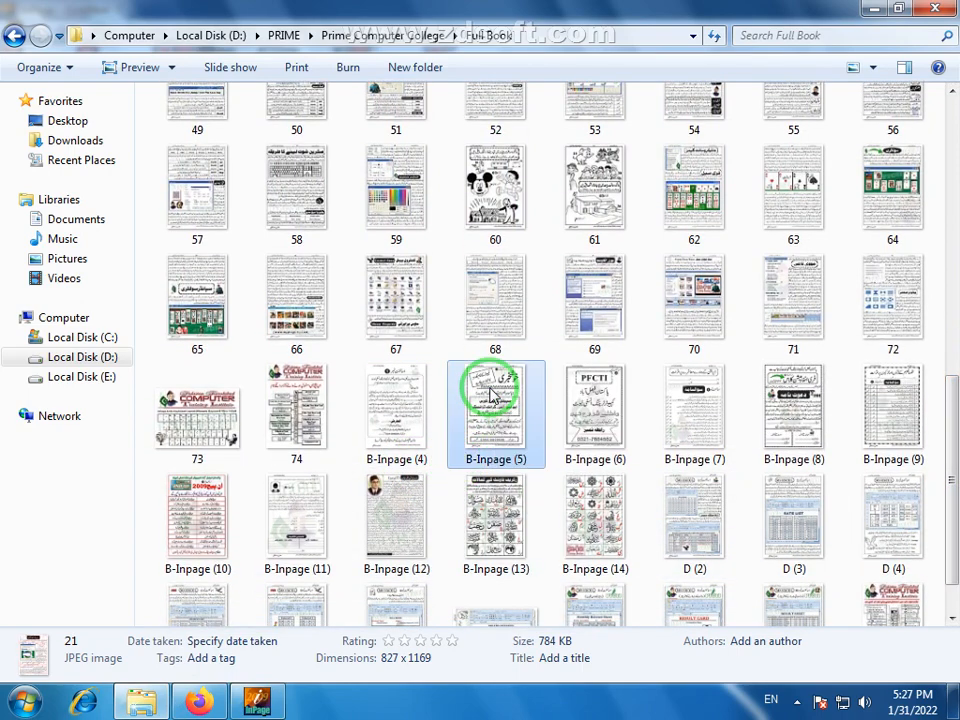
pyautogui.doubleClick(492, 397)
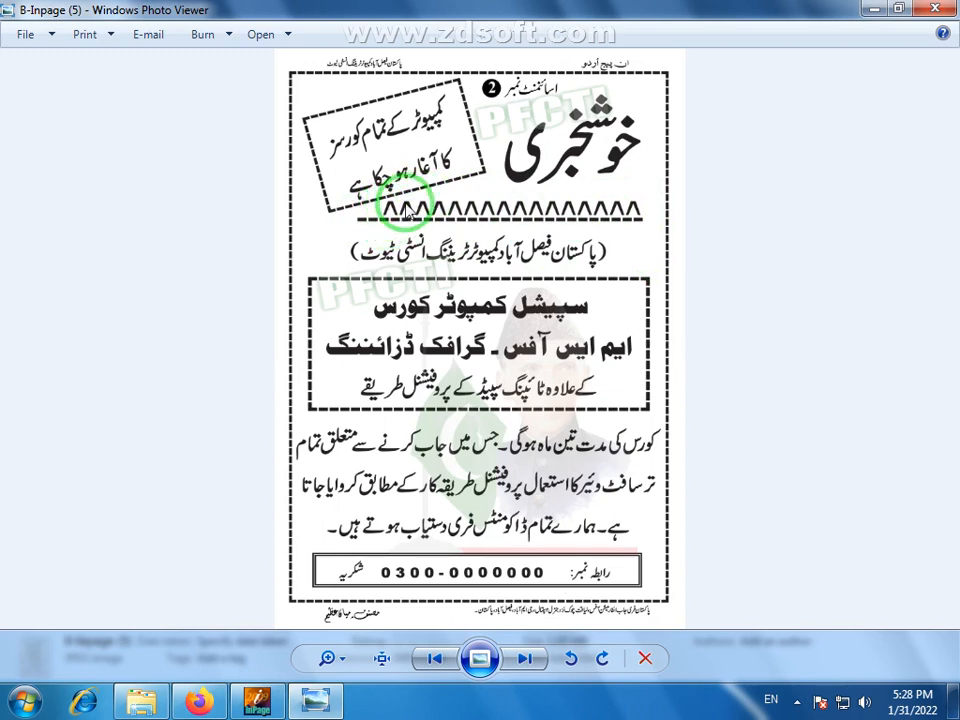
# Step: Browse the sample assignment pages B-Inpage (5) to B-Inpage (7), examining their borders, frames and filled headings
pyautogui.click(521, 662)
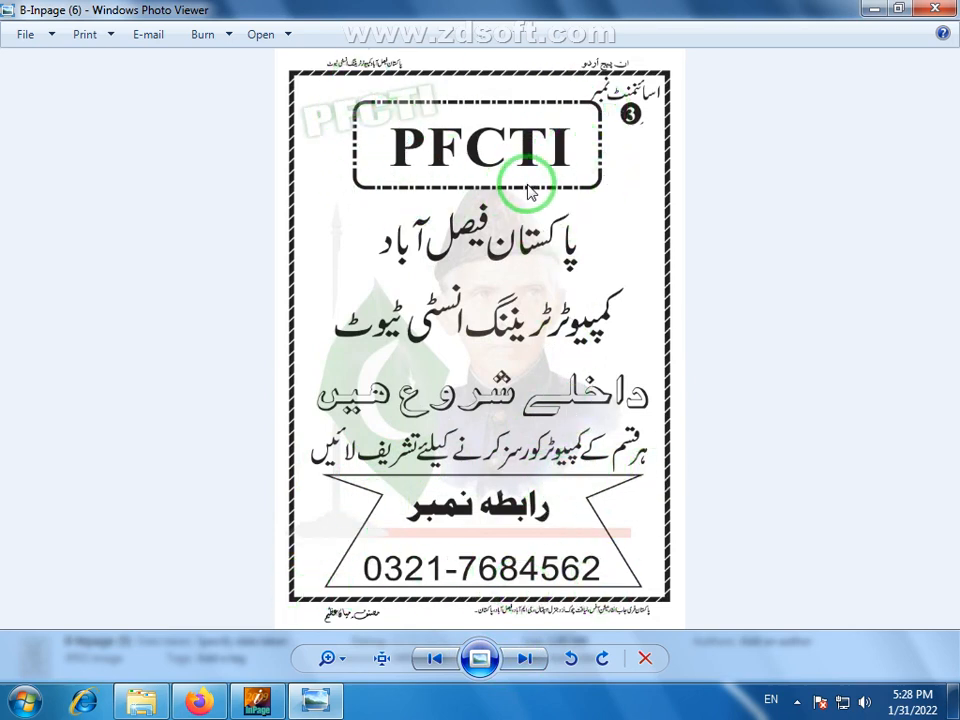
pyautogui.click(520, 662)
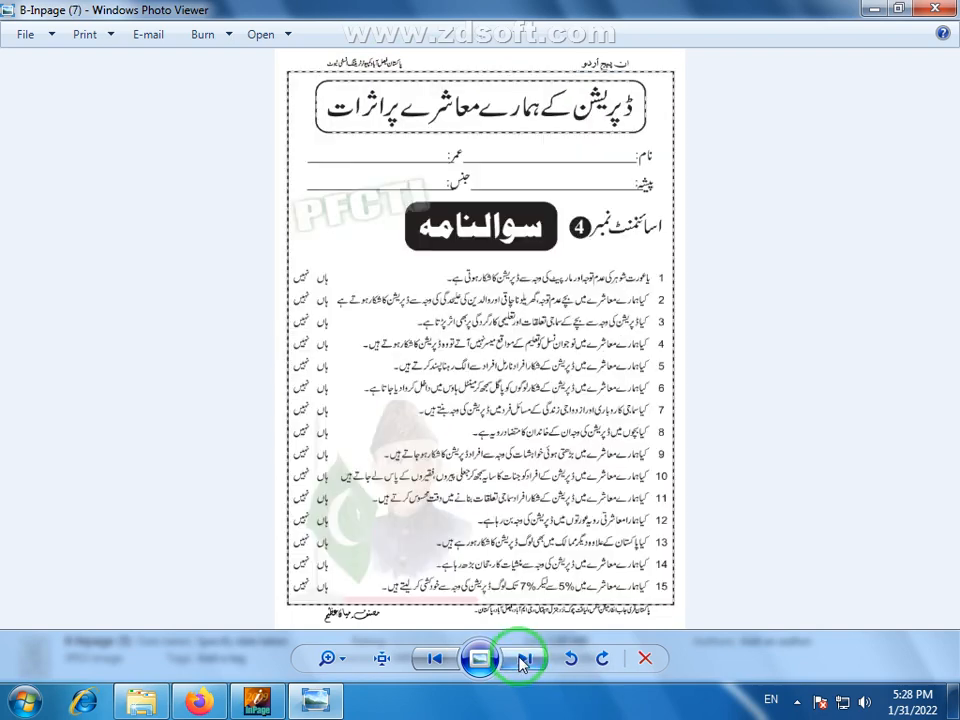
pyautogui.click(435, 657)
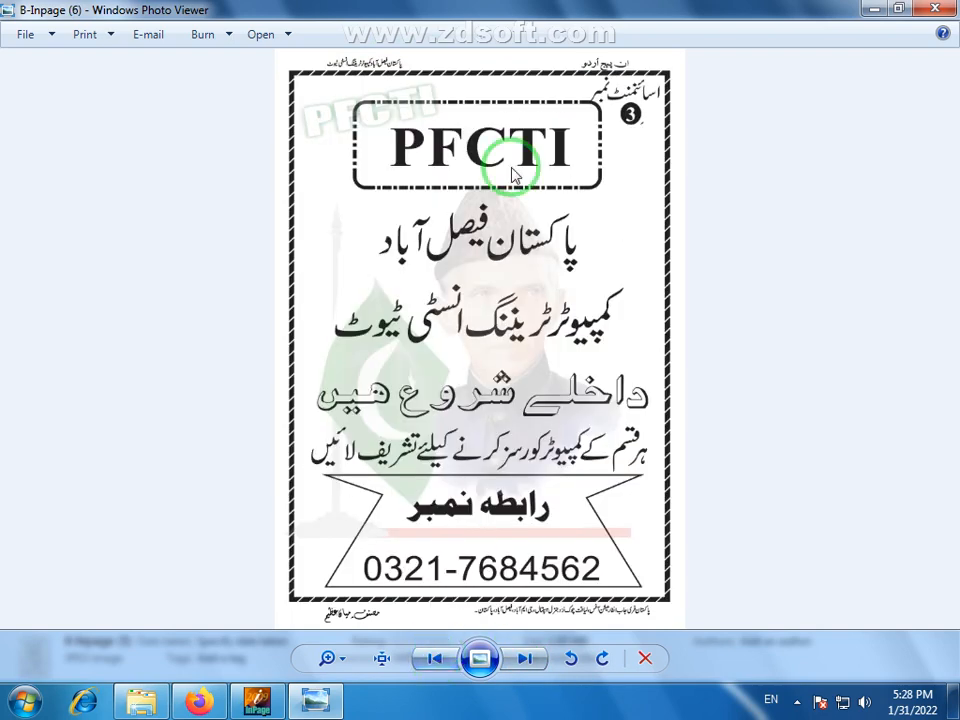
pyautogui.click(527, 660)
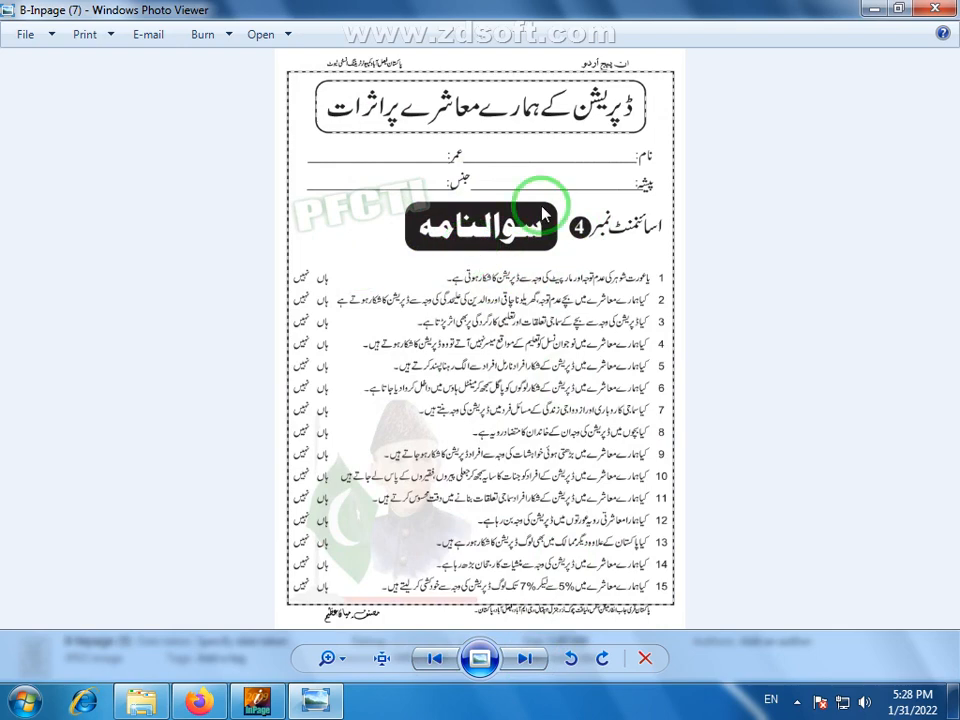
pyautogui.click(434, 658)
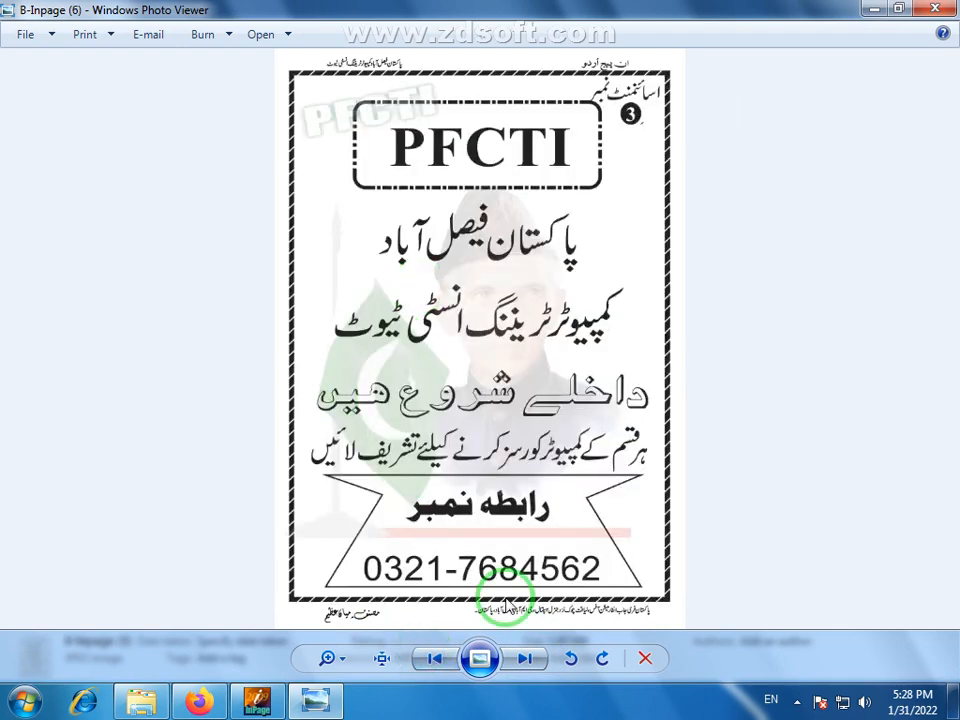
pyautogui.click(436, 658)
pyautogui.click(524, 658)
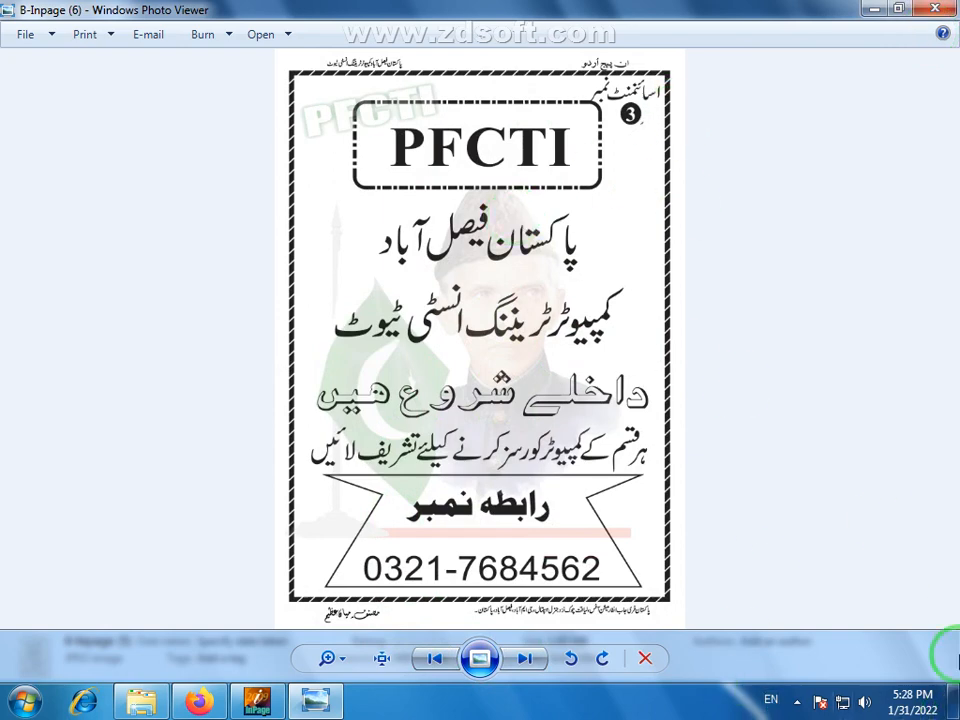
# Step: Switch to InPage and add a second "پاکستان زندہ باد" heading in Black on a new line below the white one
pyautogui.click(257, 700)
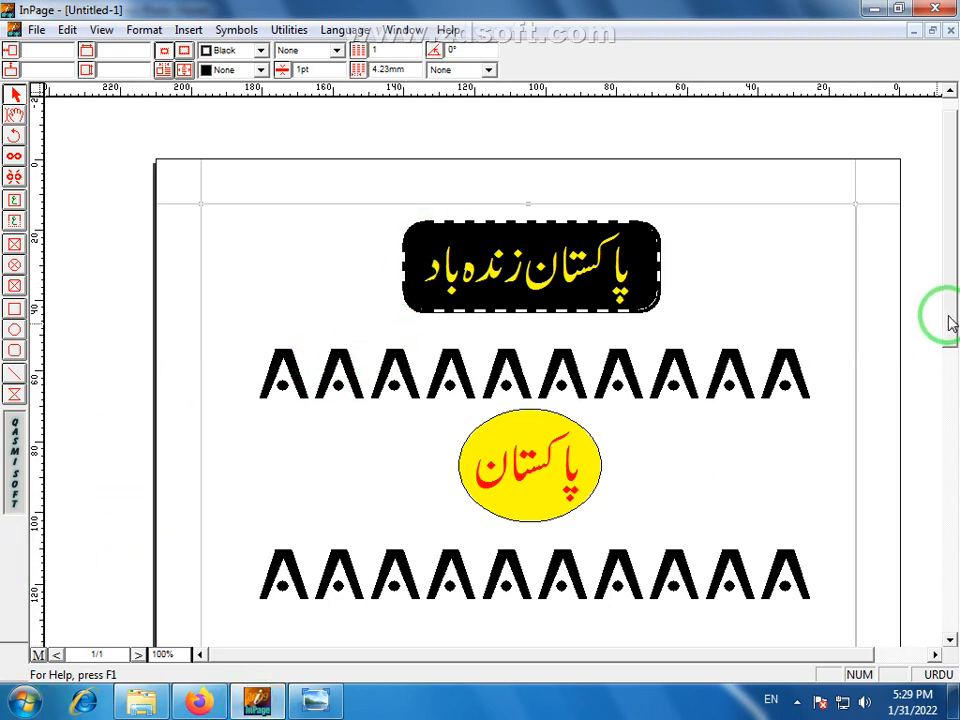
pyautogui.moveTo(953, 321); pyautogui.dragTo(954, 525)
pyautogui.click(14, 115)
pyautogui.click(362, 337)
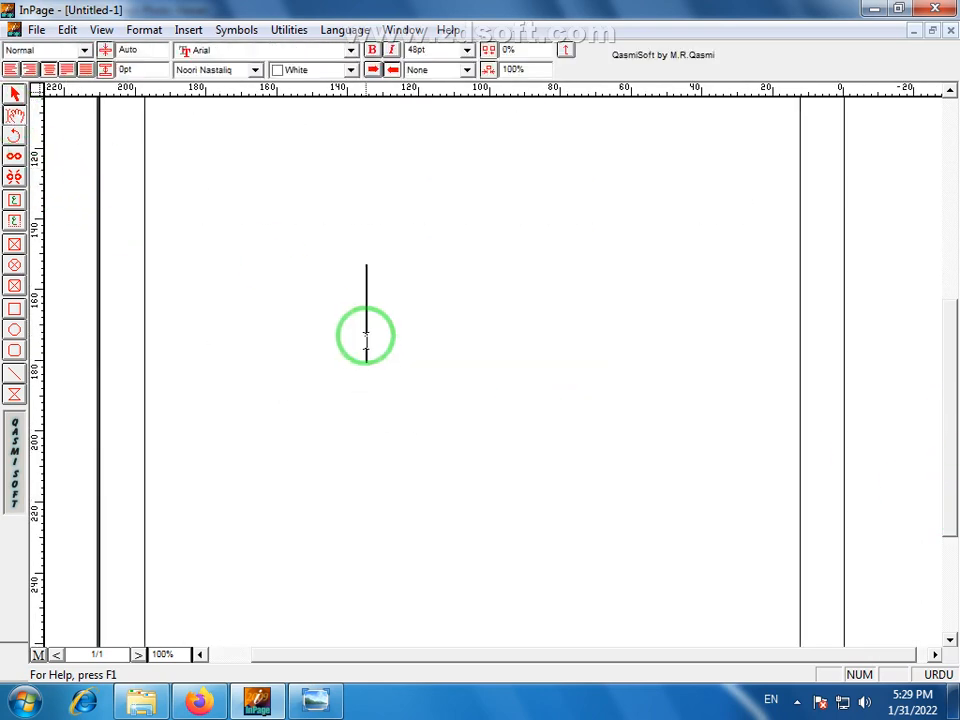
pyautogui.click(350, 69)
pyautogui.click(292, 101)
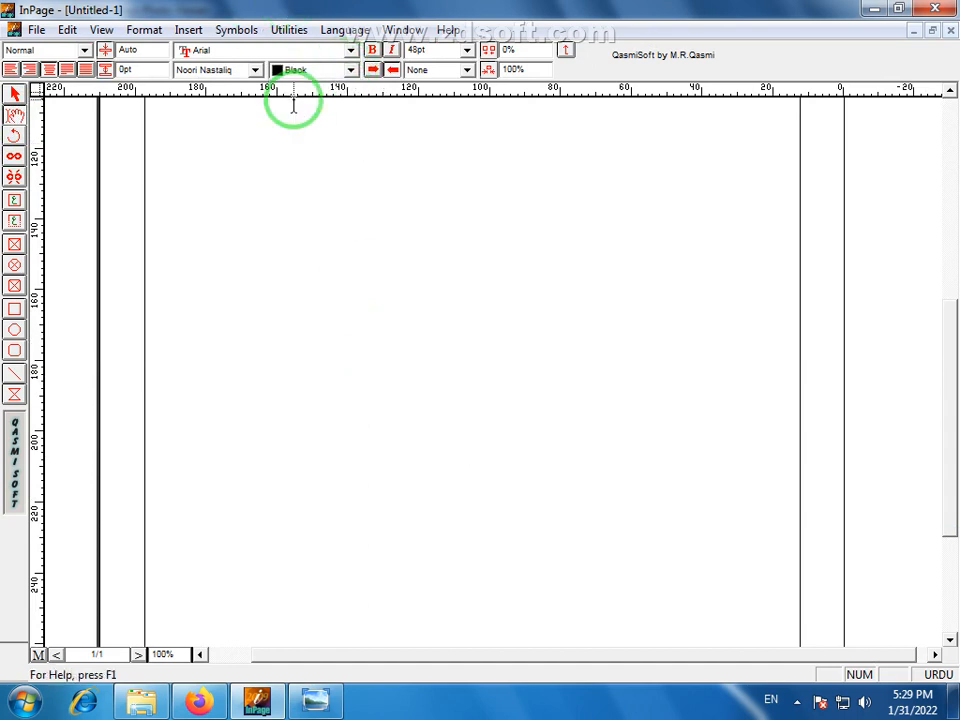
pyautogui.write('پاکستان زنہ')
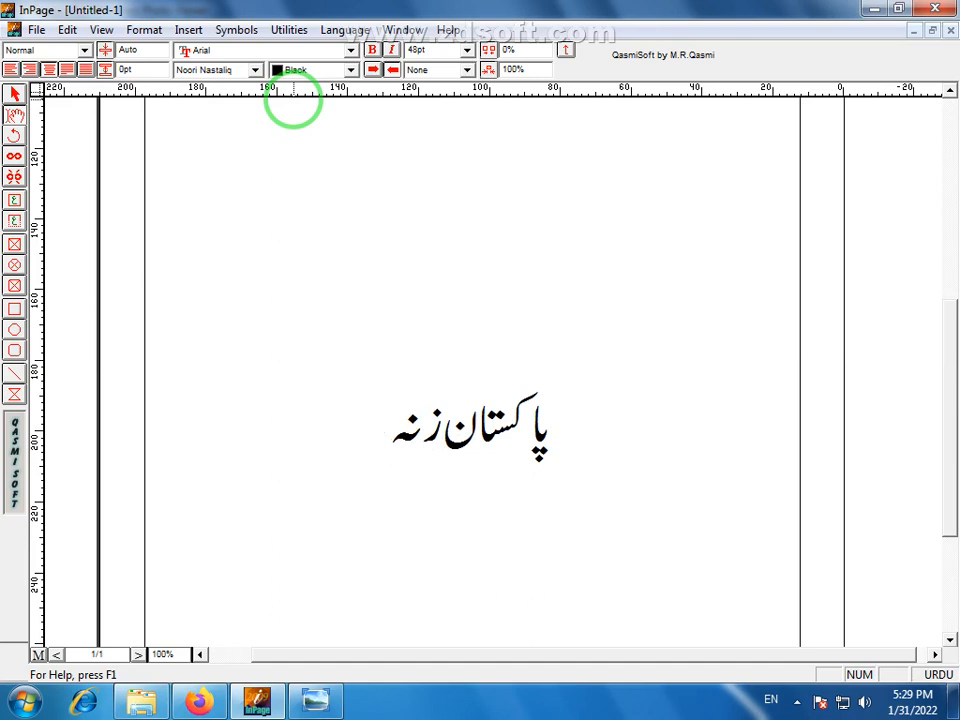
pyautogui.press('BackSpace')
pyautogui.write('دہ باد')
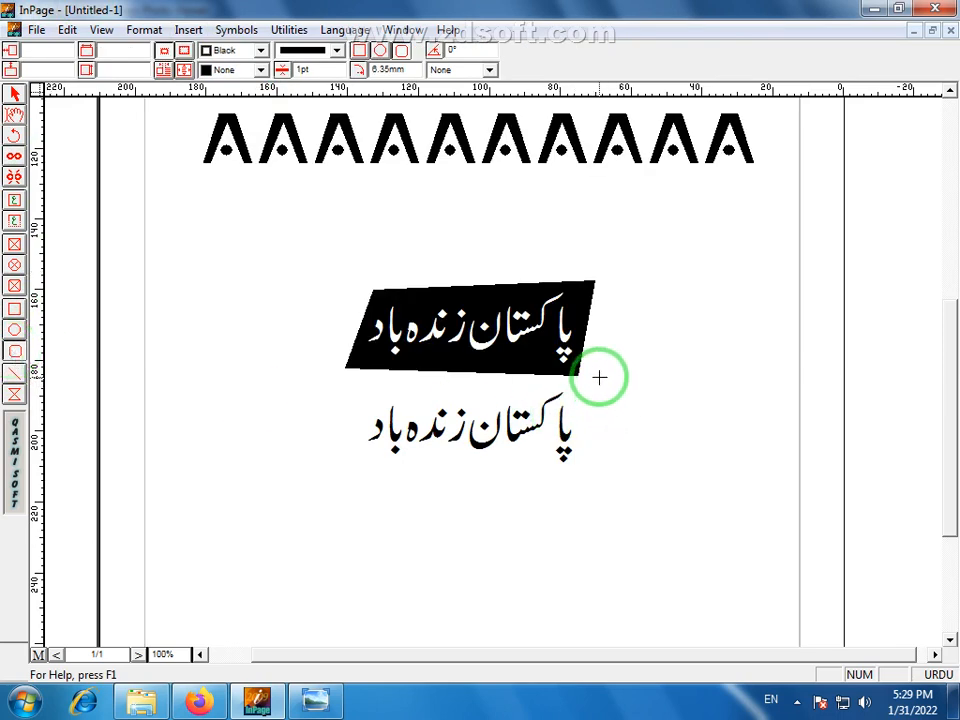
# Step: Draw a Black-filled rounded rectangle about 71 by 28 mm around the new heading and send it behind the text
pyautogui.moveTo(600, 376); pyautogui.dragTo(349, 475)
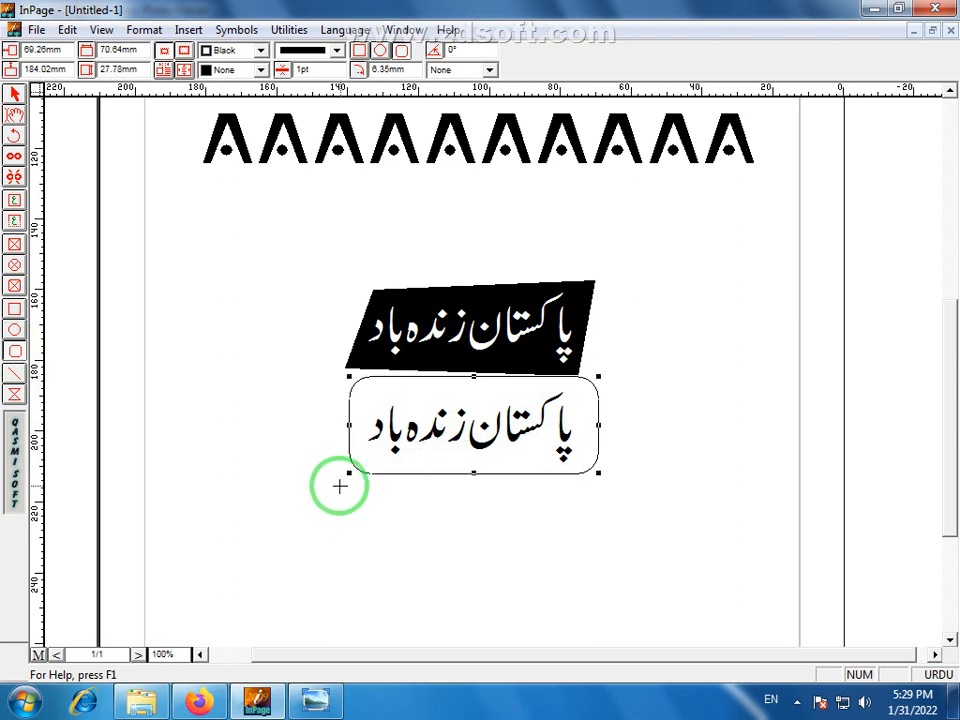
pyautogui.click(261, 70)
pyautogui.click(240, 118)
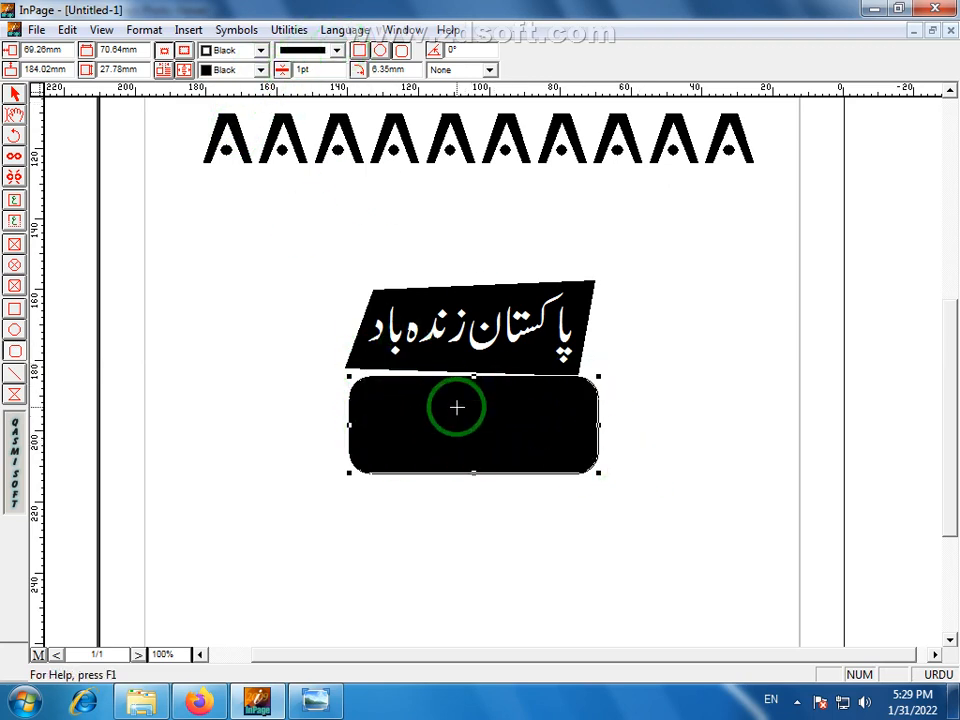
pyautogui.click(66, 32)
pyautogui.click(117, 280)
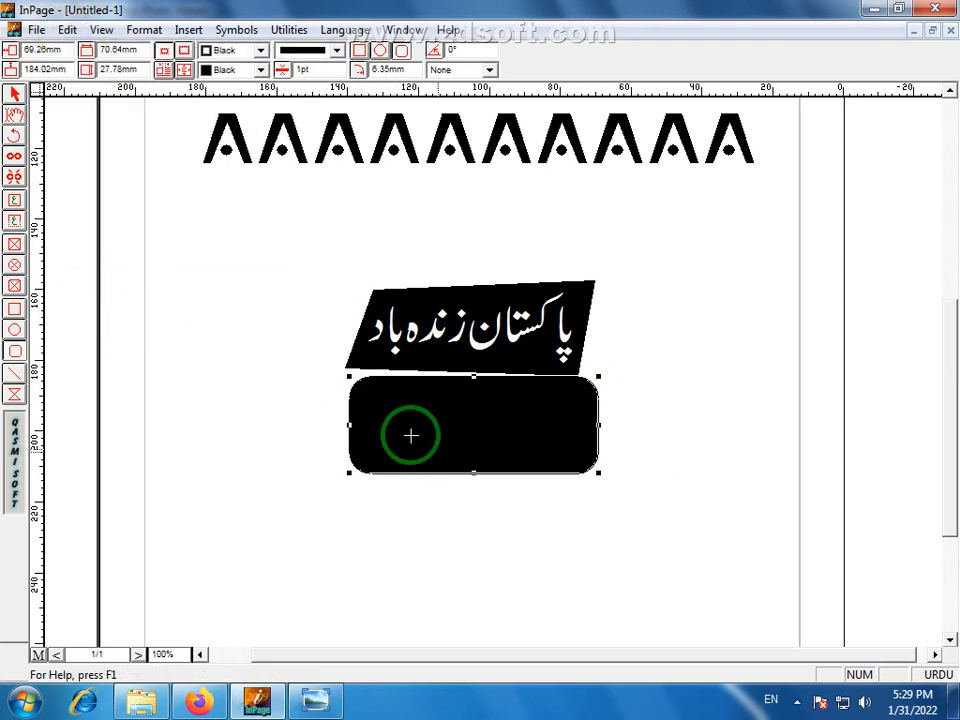
# Step: Change the text colour of the new "پاکستان زندہ باد" heading on the rounded rectangle to White and review the page
pyautogui.click(22, 121)
pyautogui.click(376, 415)
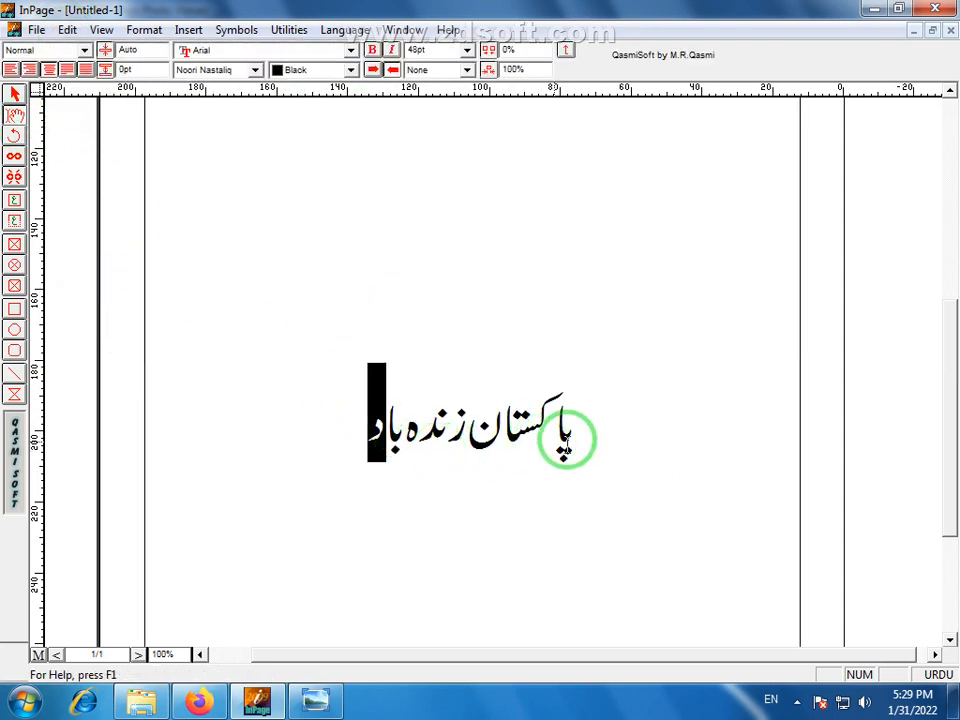
pyautogui.click(507, 436)
pyautogui.moveTo(370, 420); pyautogui.dragTo(579, 442)
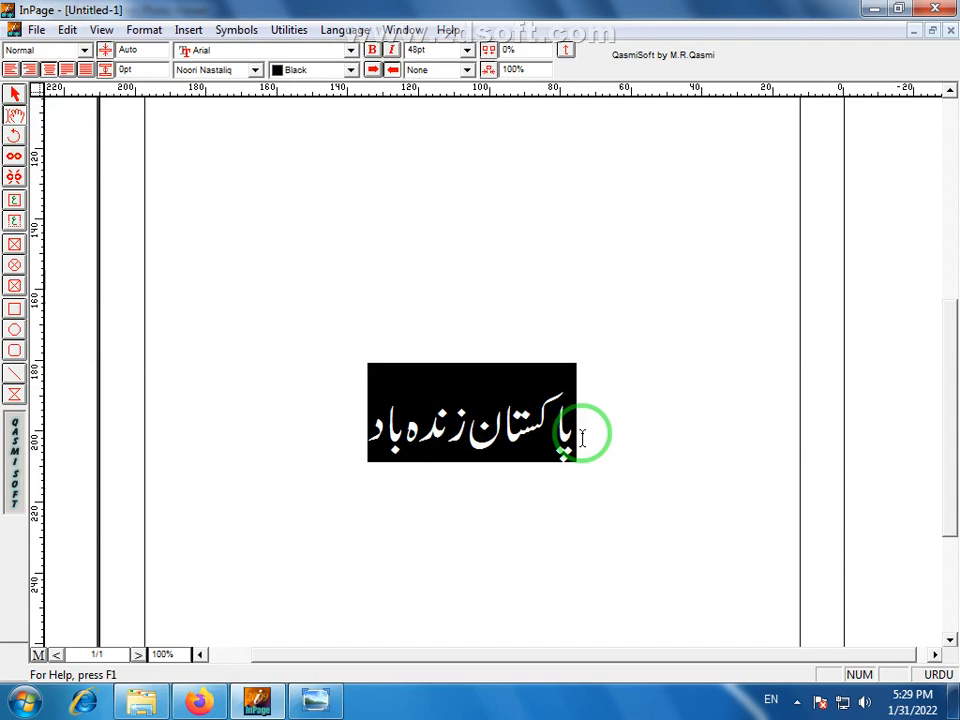
pyautogui.click(351, 70)
pyautogui.moveTo(352, 112)
pyautogui.mouseDown()
pyautogui.moveTo(356, 139)
pyautogui.moveTo(354, 110)
pyautogui.mouseUp()
pyautogui.click(300, 88)
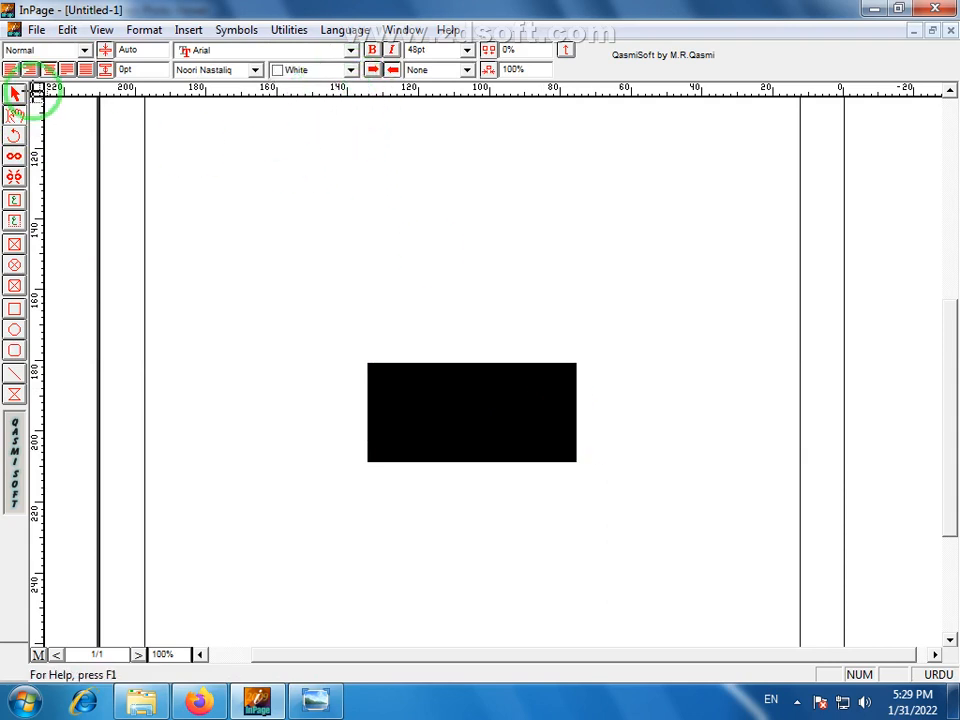
pyautogui.click(15, 93)
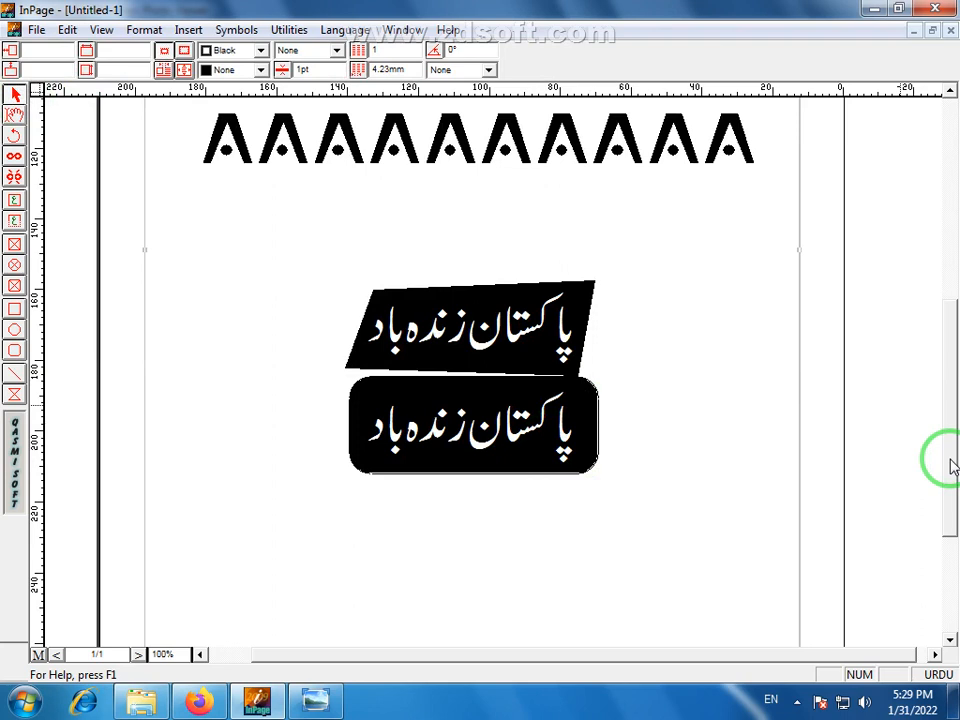
pyautogui.scroll(10, 904, 154)
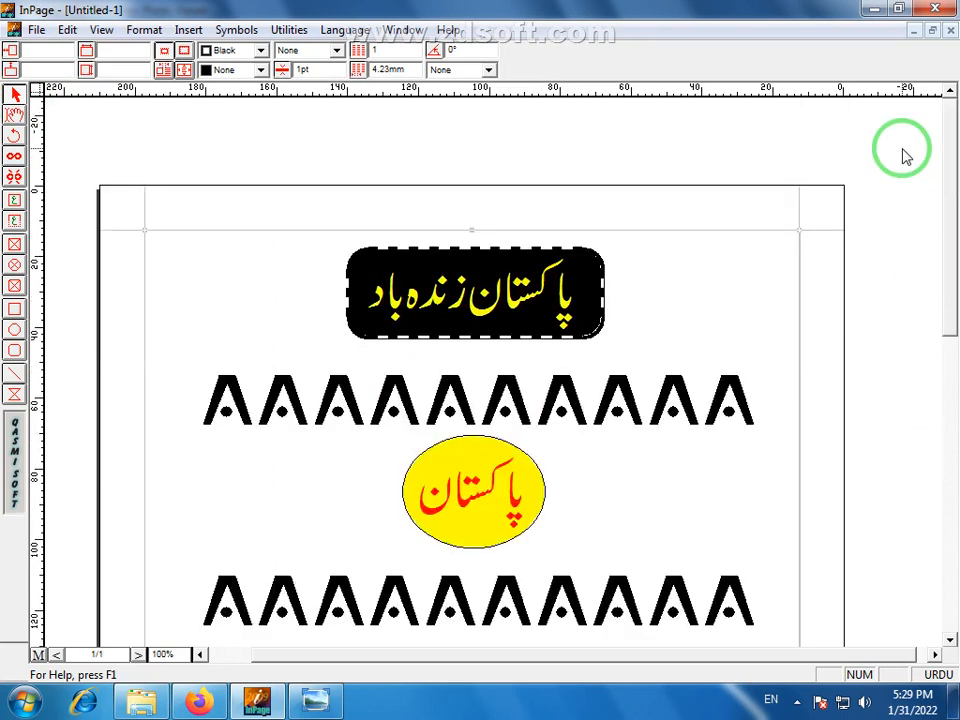